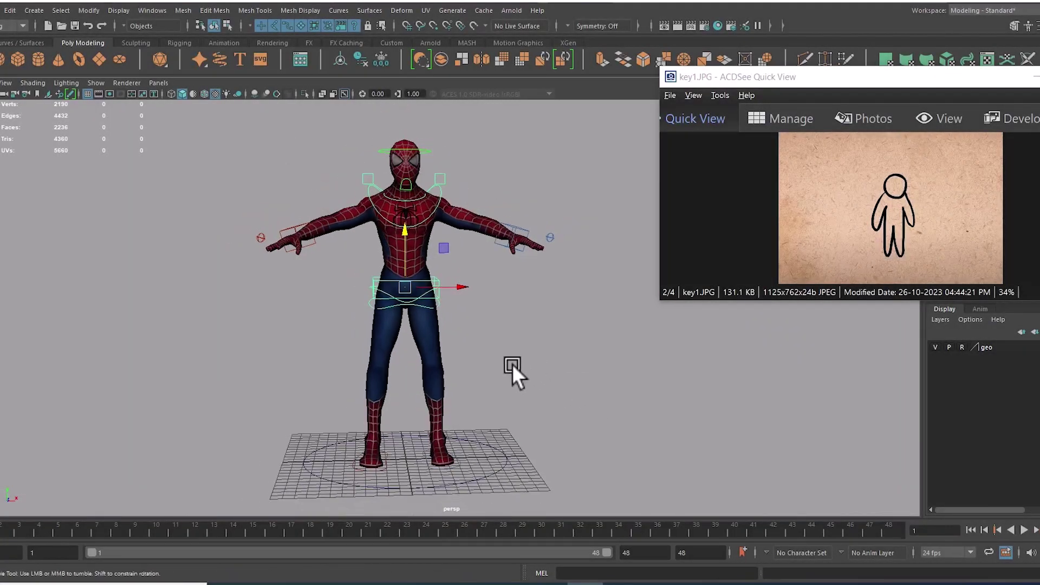
Enlarge the ACDSee Quick View window so the sketch is shown bigger.
scroll("up", 3)
scroll("up", 3)
scroll("up", 3)
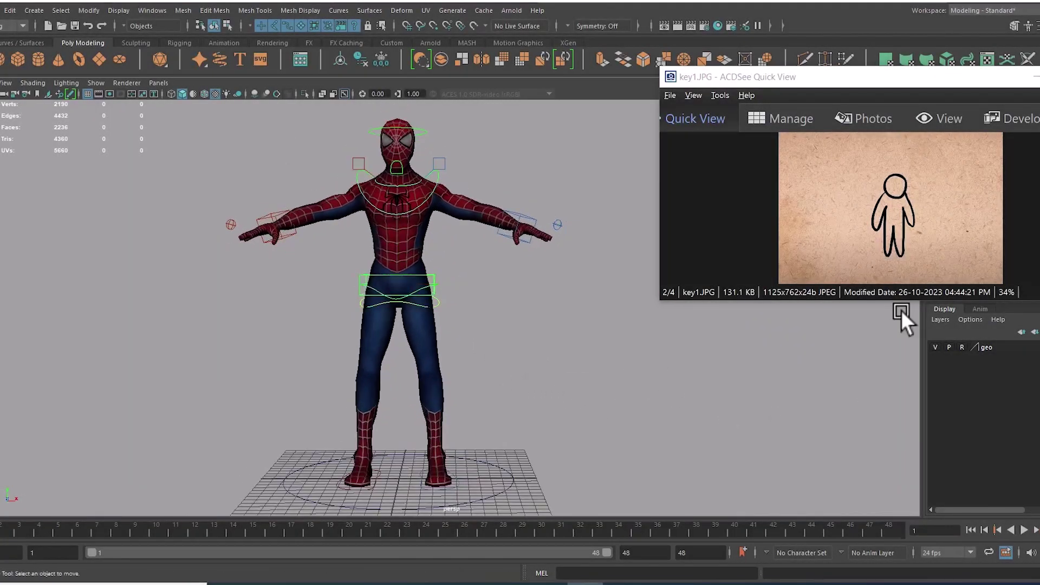
left_click_drag(660, 69, 560, 52)
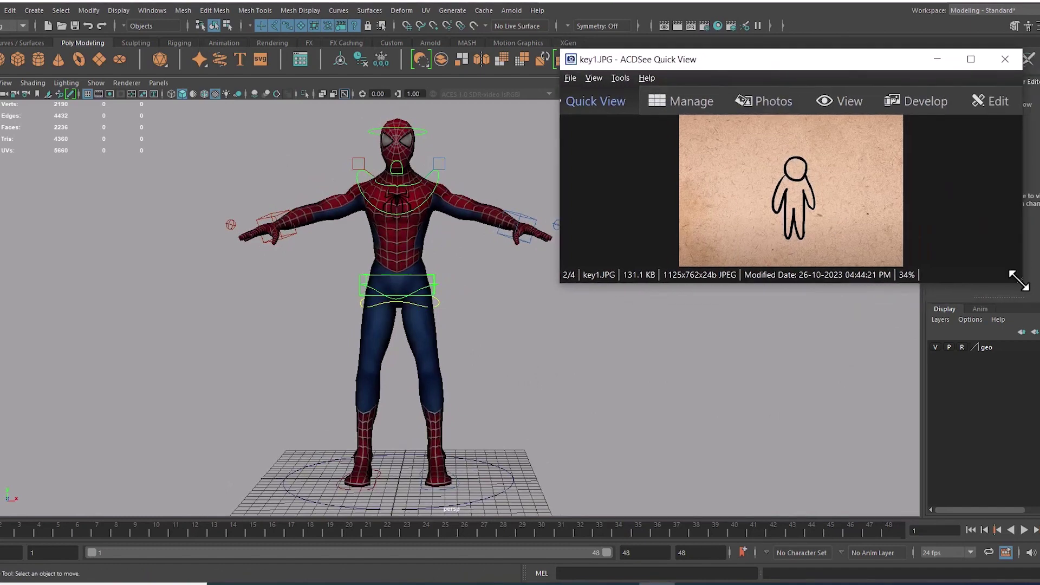
left_click_drag(1019, 300, 1019, 395)
Flip through the key1–key4 pose sketches, stopping on key 3.JPG.
scroll("down", 3)
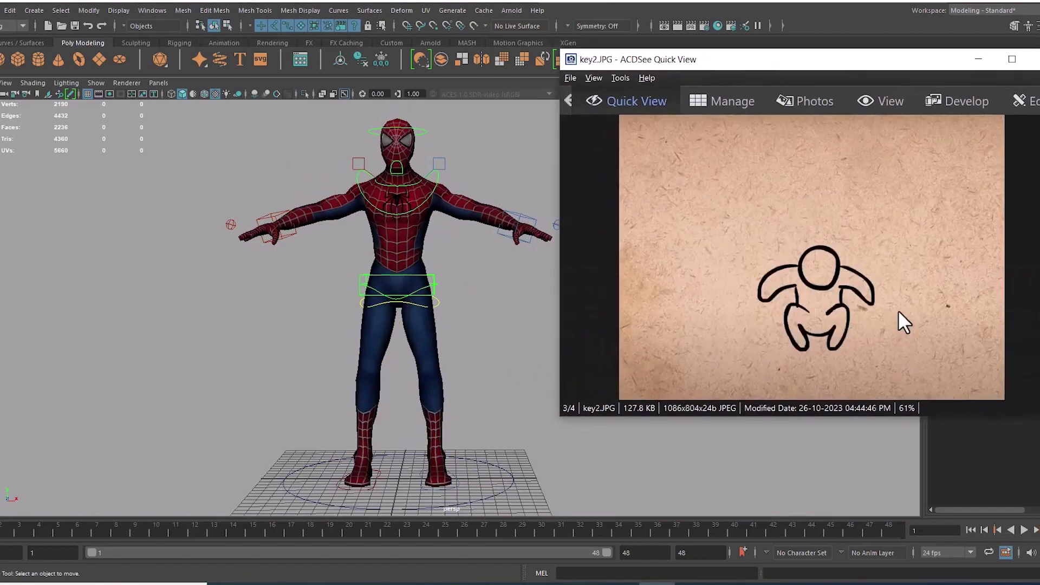
scroll("down", 3)
scroll("up", 3)
scroll("up", 3)
scroll("up", 3)
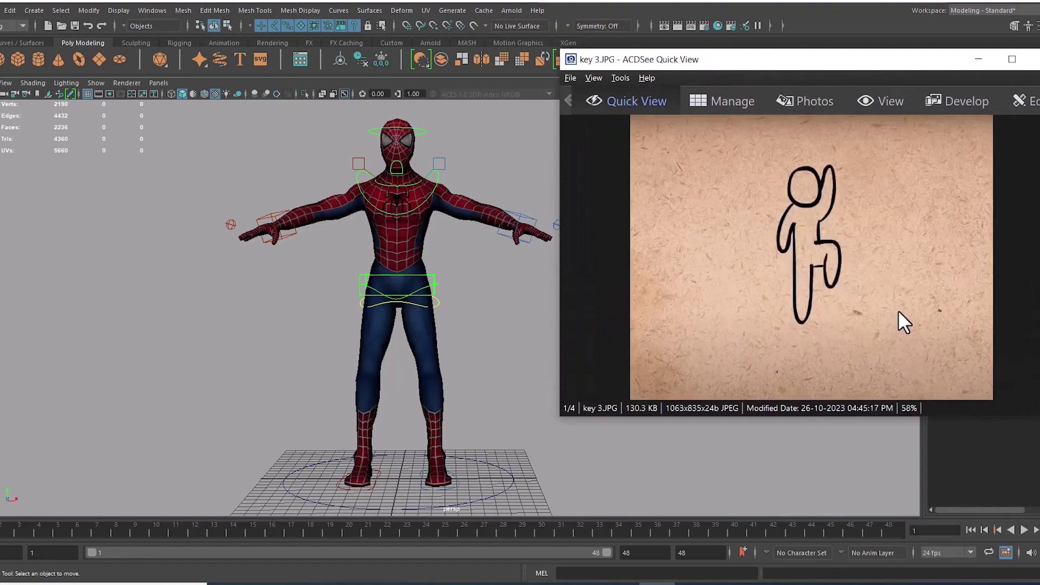
scroll("down", 3)
scroll("down", 3)
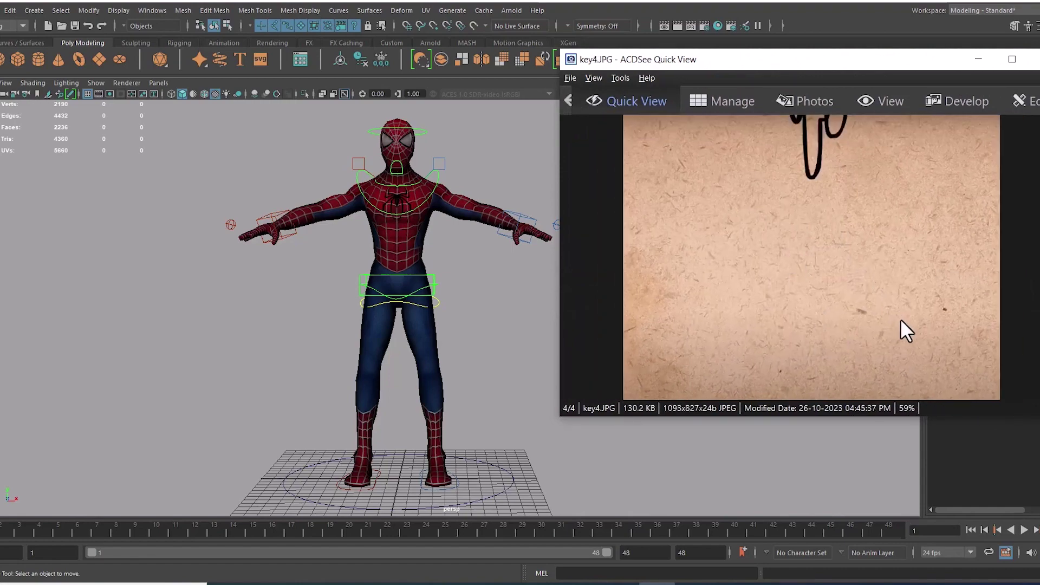
scroll("up", 3)
scroll("up", 3)
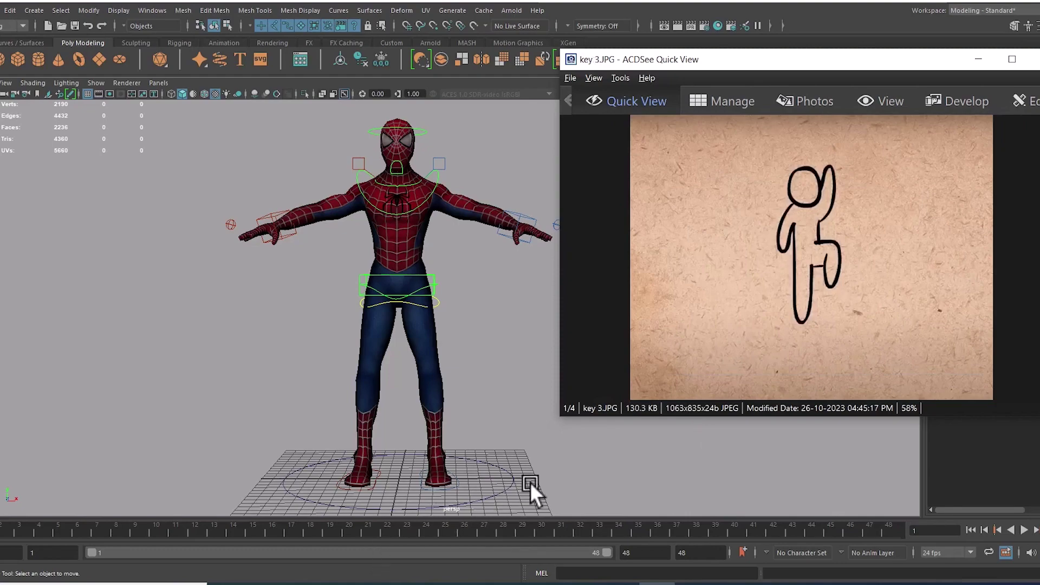
Open the animation folder of key sketches from the desktop.
key("super+d")
double_click(382, 238)
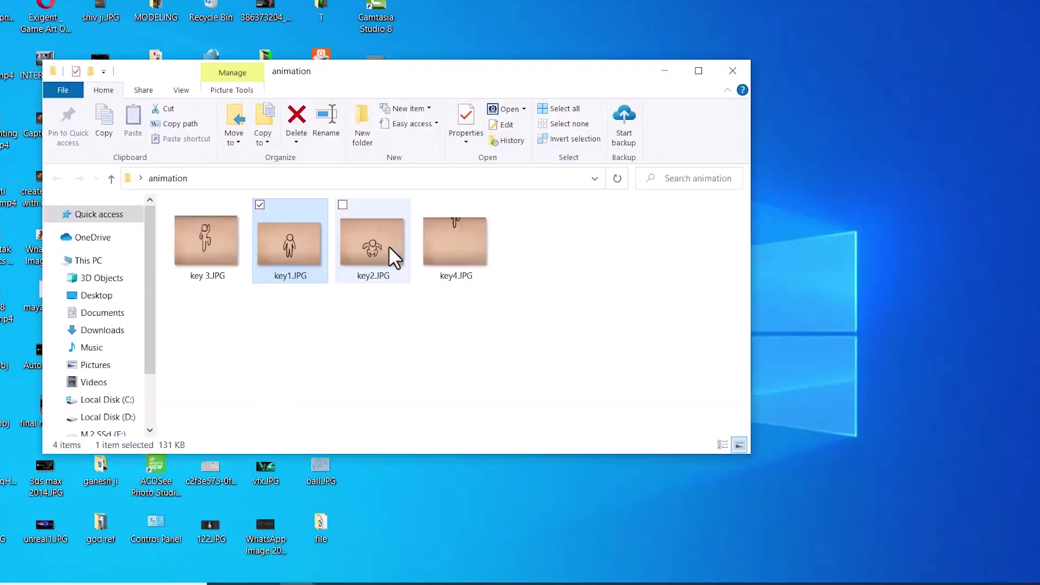
left_click(366, 261)
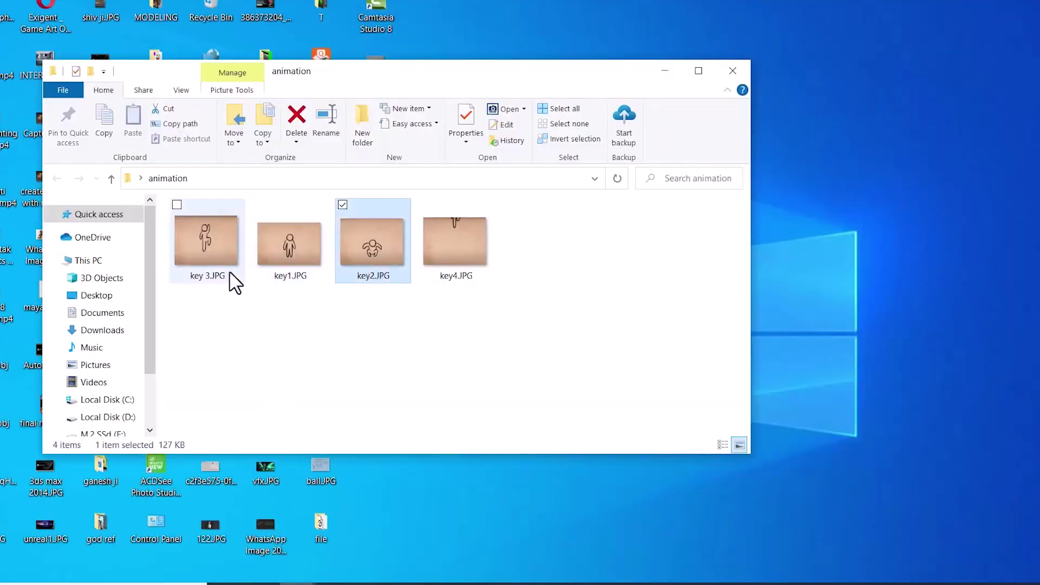
Rename key 3.JPG to key3.JPG and dismiss the file-not-found warning.
right_click(234, 281)
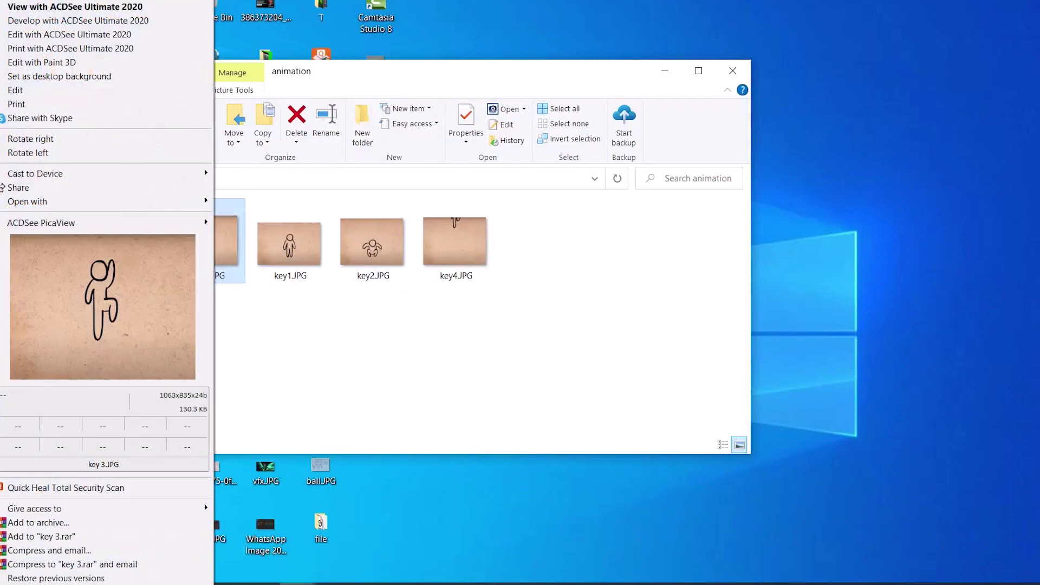
scroll("down", 3)
scroll("down", 3)
scroll("down", 3)
scroll("down", 3)
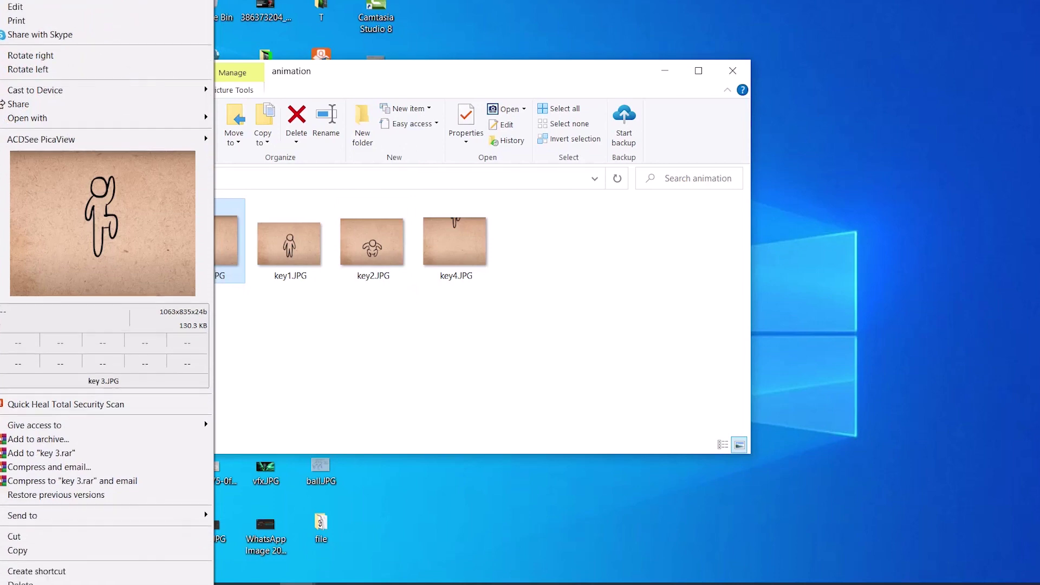
left_click(32, 582)
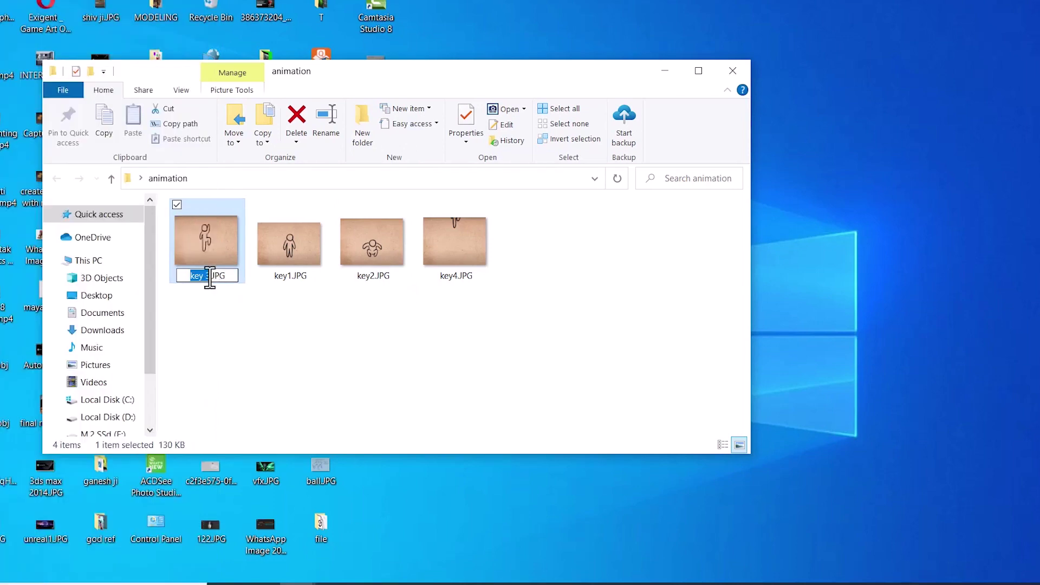
left_click(210, 276)
key("BackSpace")
type("3")
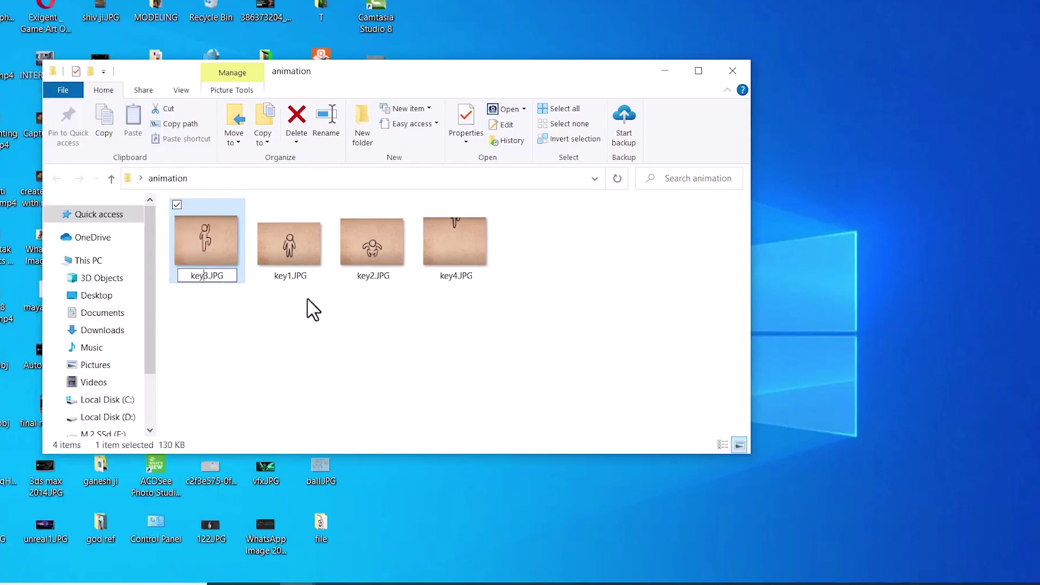
key("Return")
left_click(643, 338)
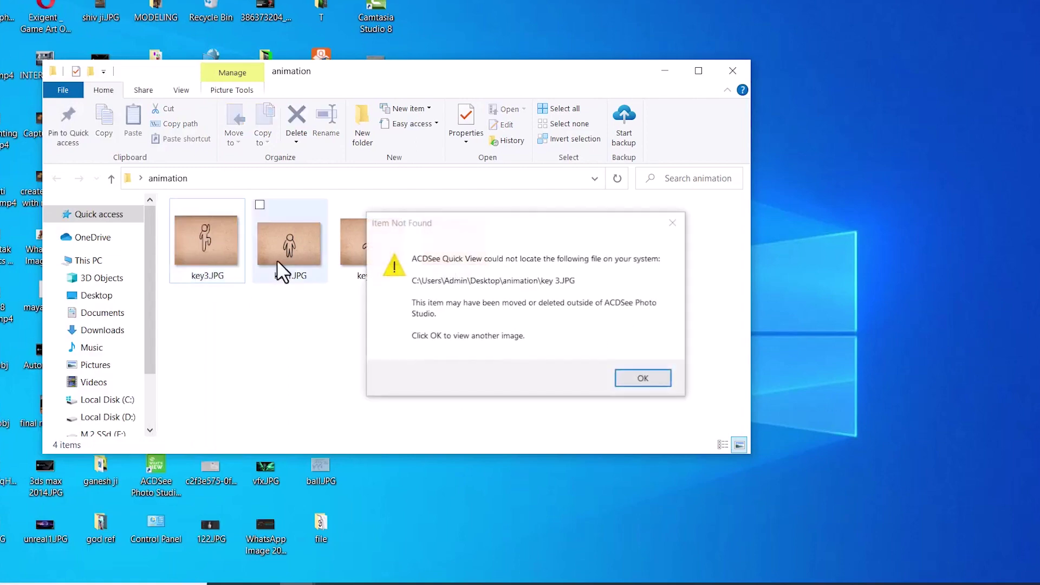
left_click(629, 381)
View key1.JPG in Quick View alongside the Maya scene.
double_click(319, 251)
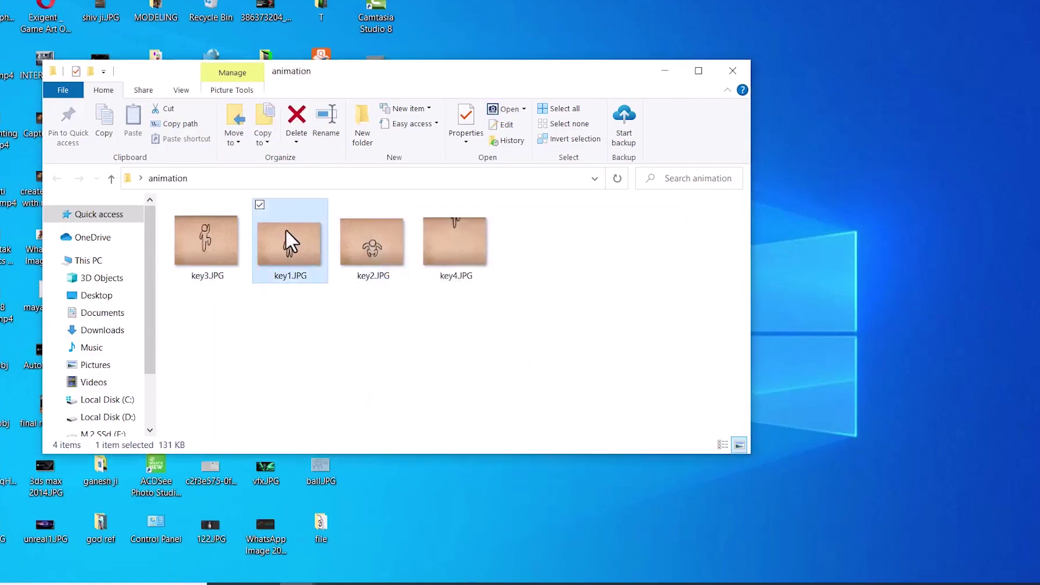
scroll("down", 3)
scroll("down", 3)
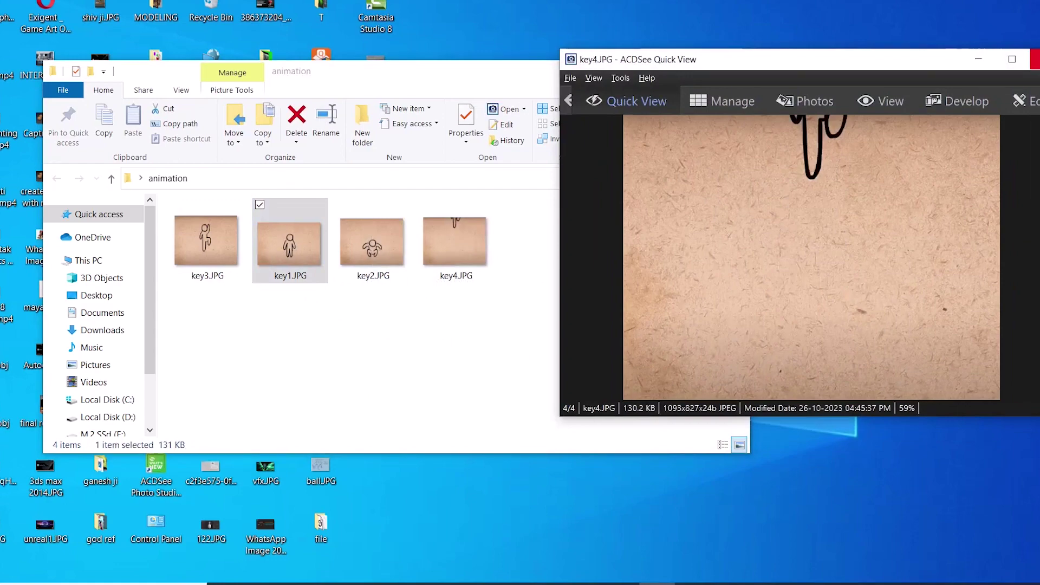
scroll("down", 3)
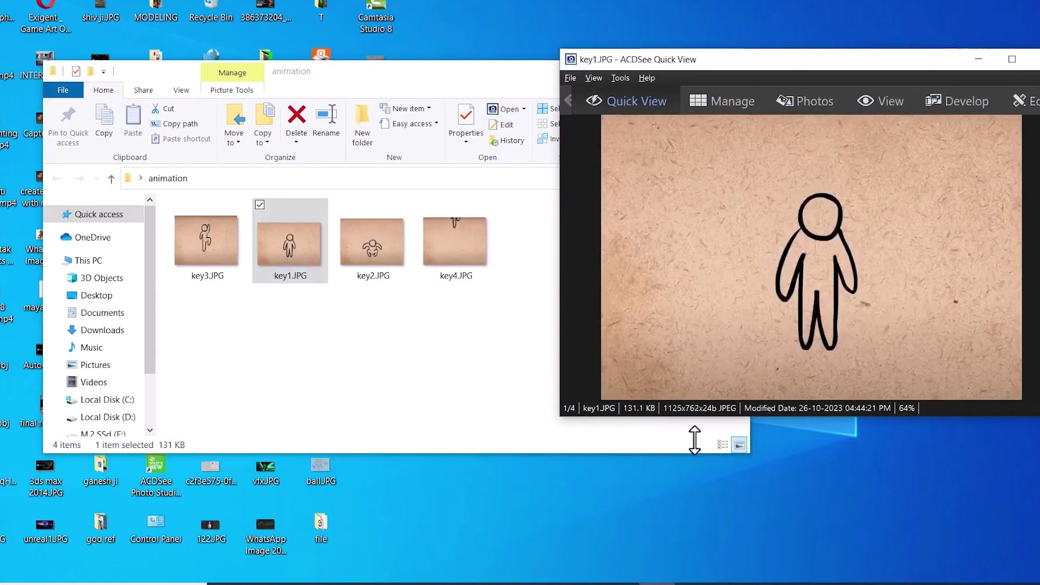
left_click(585, 583)
Close the sketch viewer, then select both IK hand controls and move them down to Spider-Man's sides.
key("Escape")
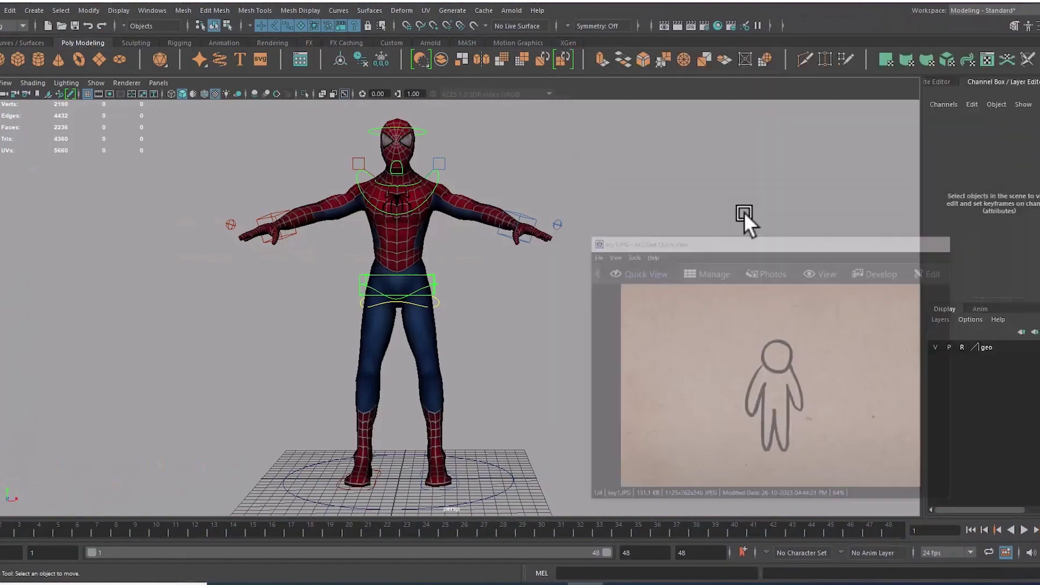
left_click(518, 222)
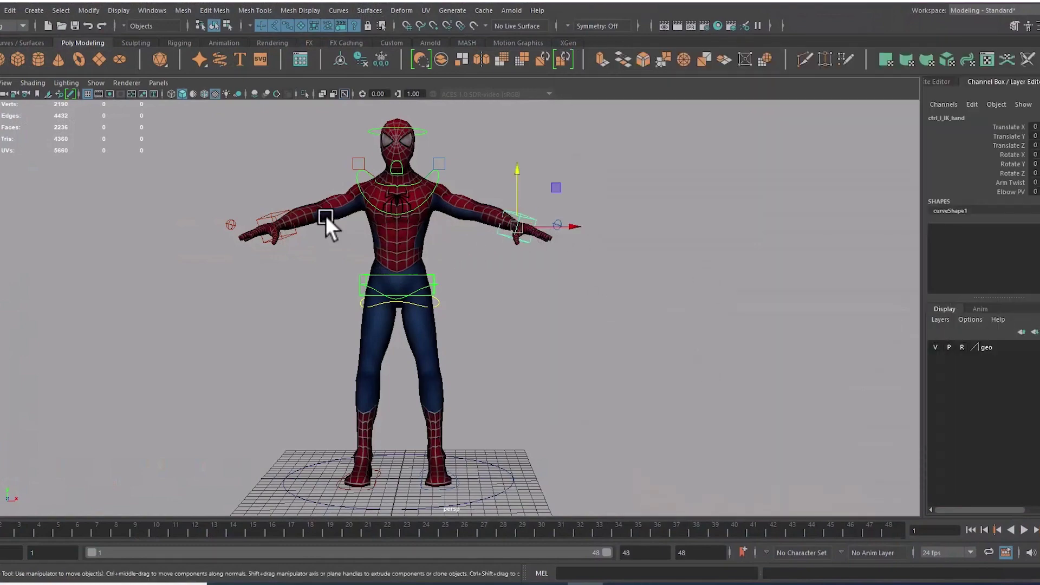
left_click(262, 215)
left_click(525, 212)
left_click(256, 213)
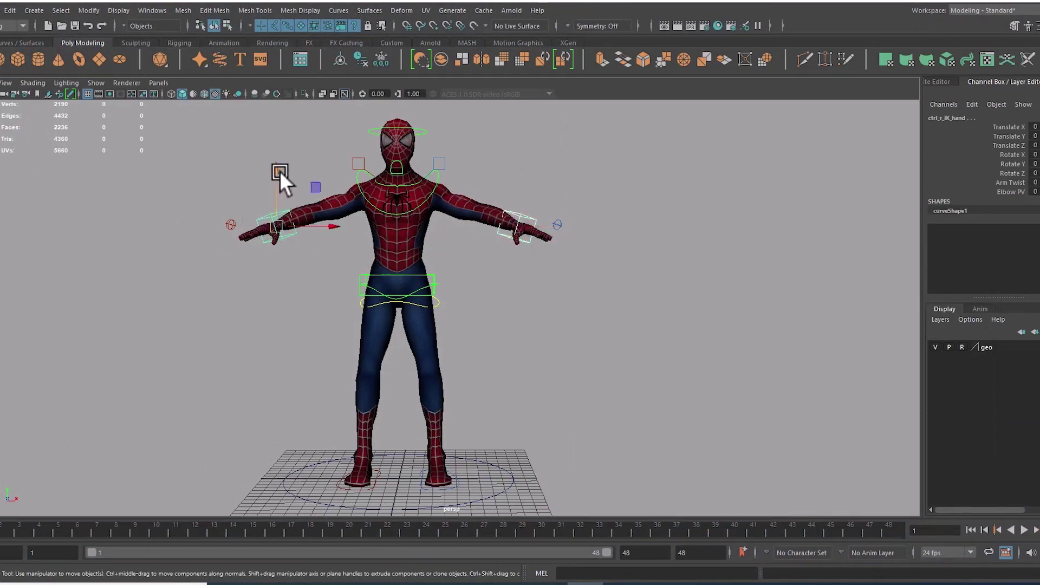
left_click_drag(282, 186, 331, 403)
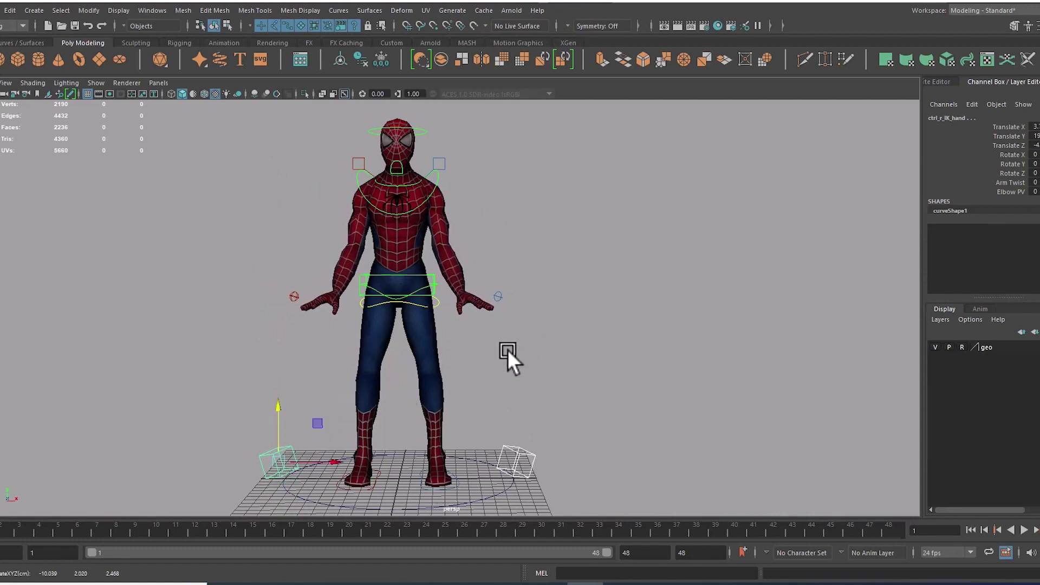
left_click(297, 299)
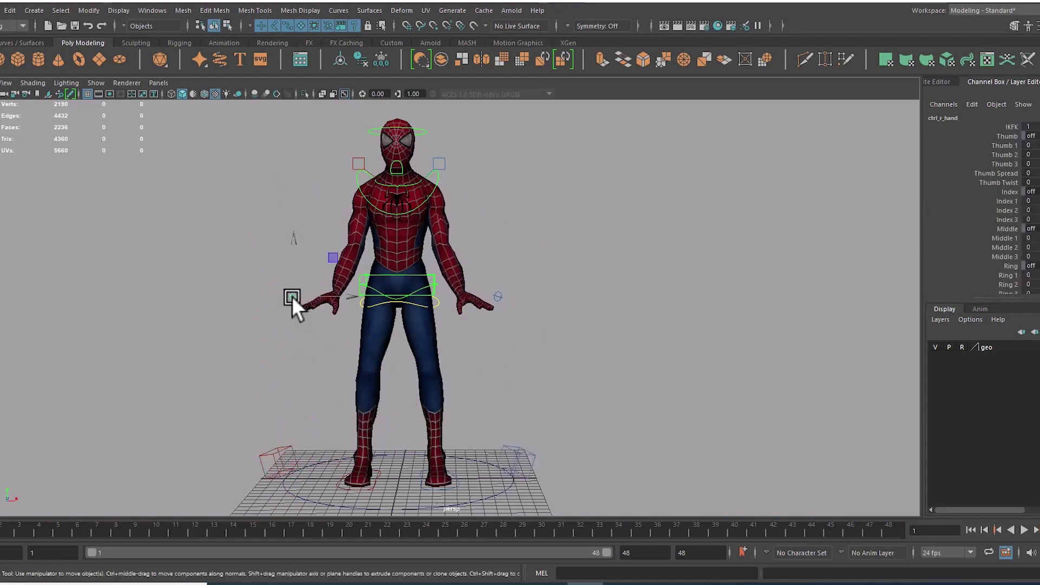
key("e")
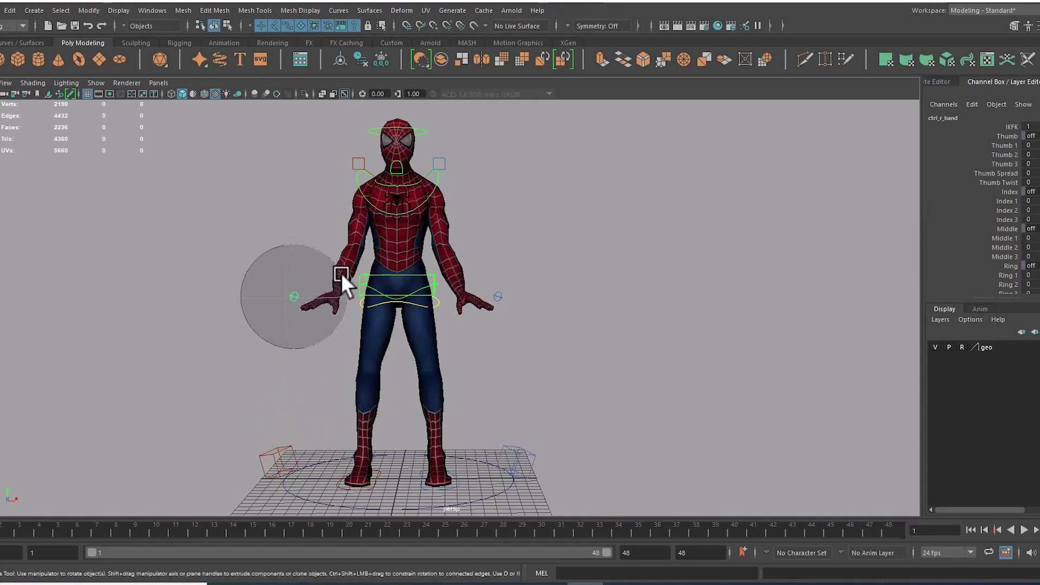
key("r")
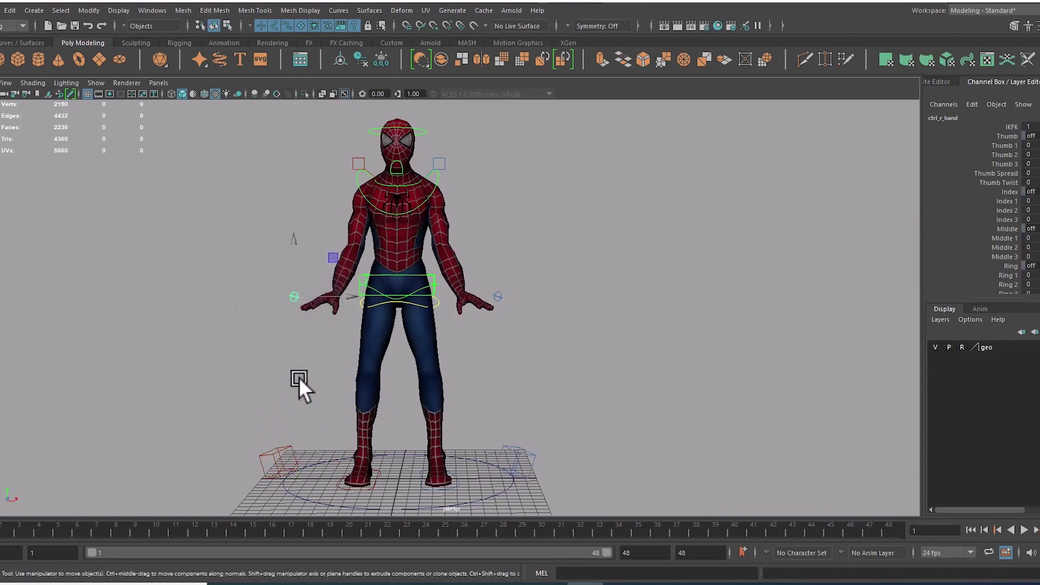
key("e")
key("r")
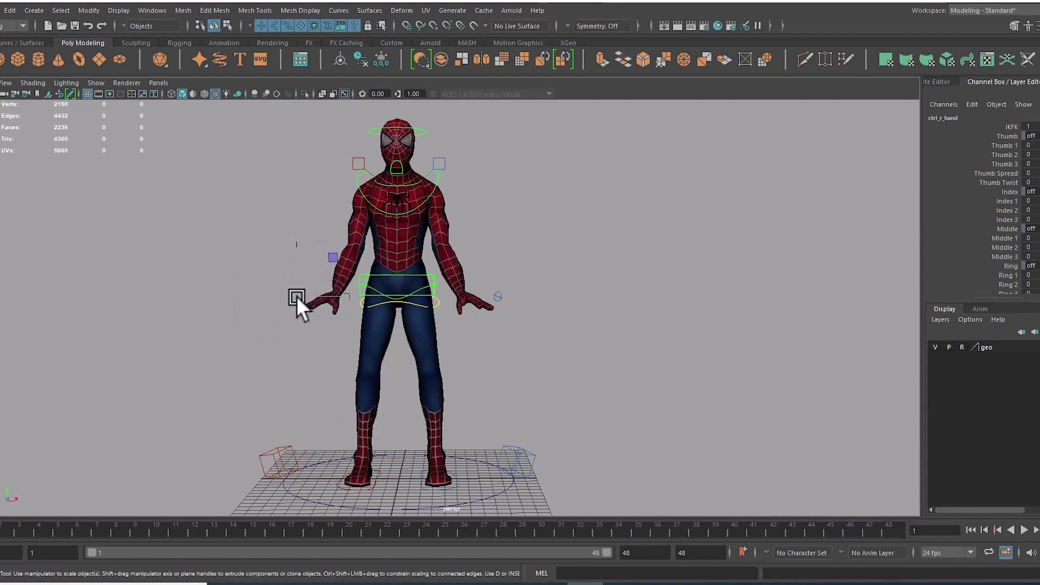
left_click(289, 450)
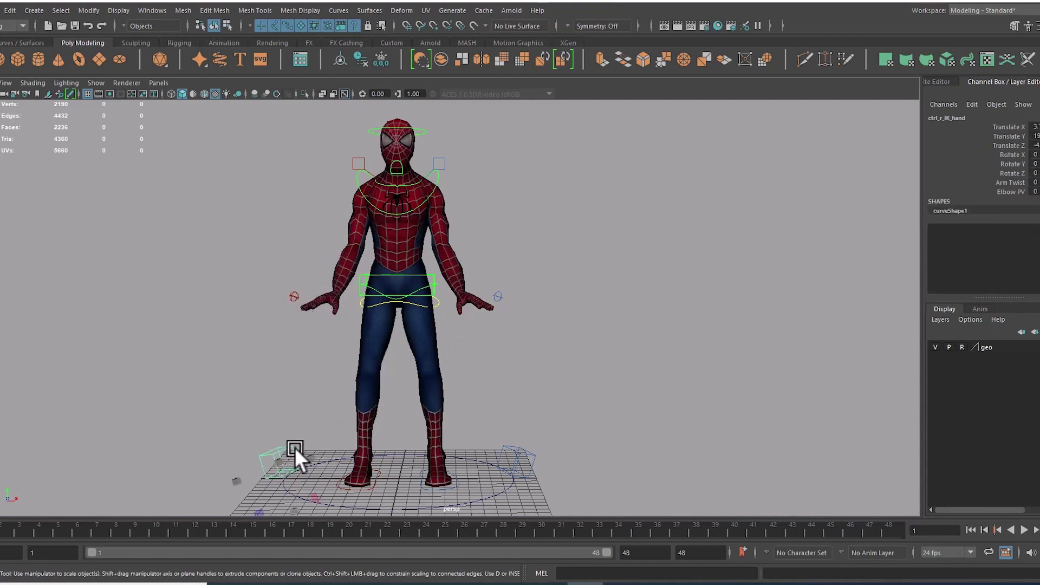
key("w")
key("e")
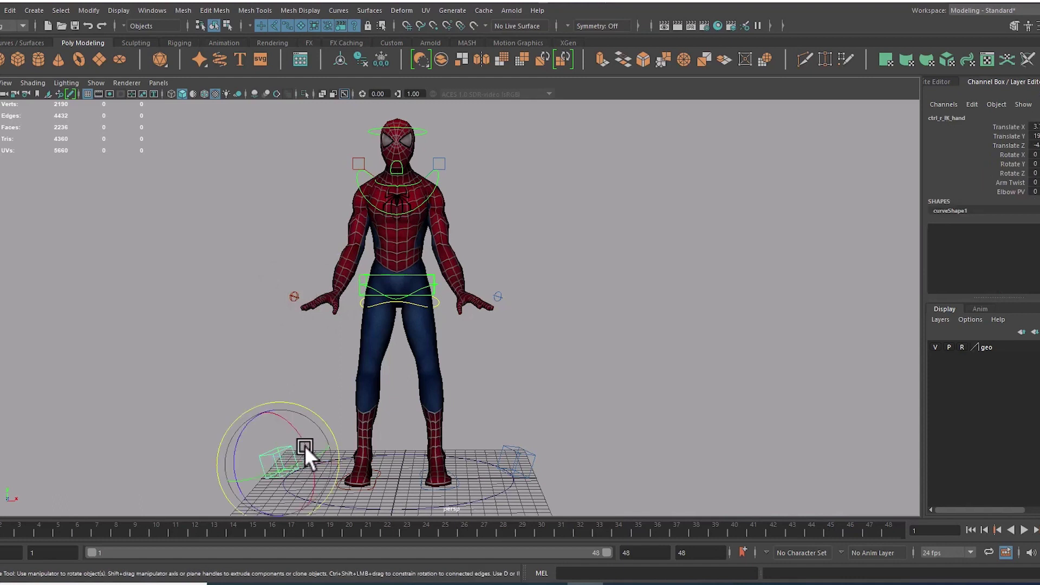
key("r")
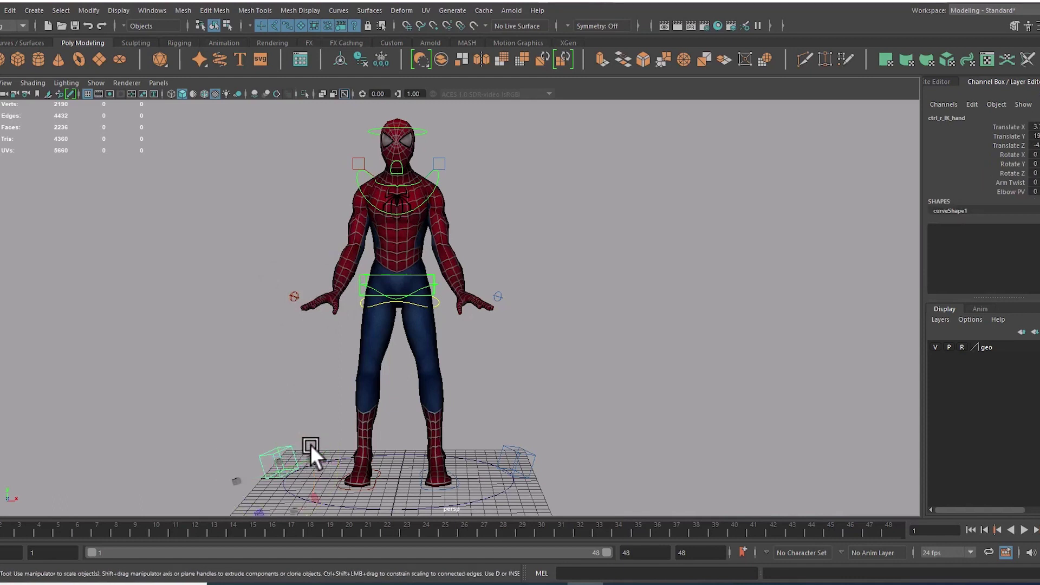
key("e")
key("w")
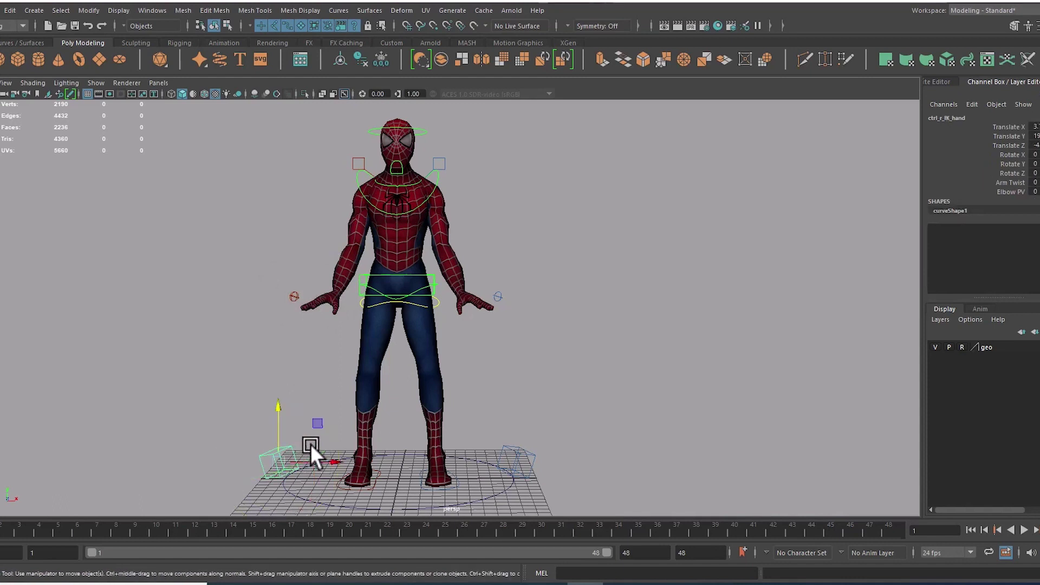
left_click(528, 451)
left_click_drag(534, 369, 411, 357)
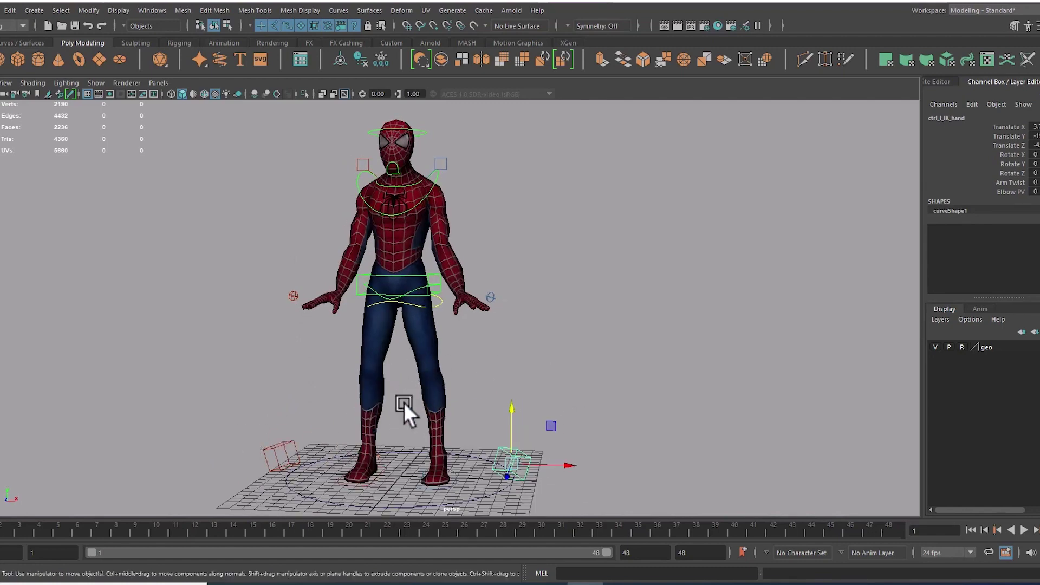
left_click_drag(404, 402, 241, 373)
left_click_drag(242, 373, 274, 423)
left_click(245, 466)
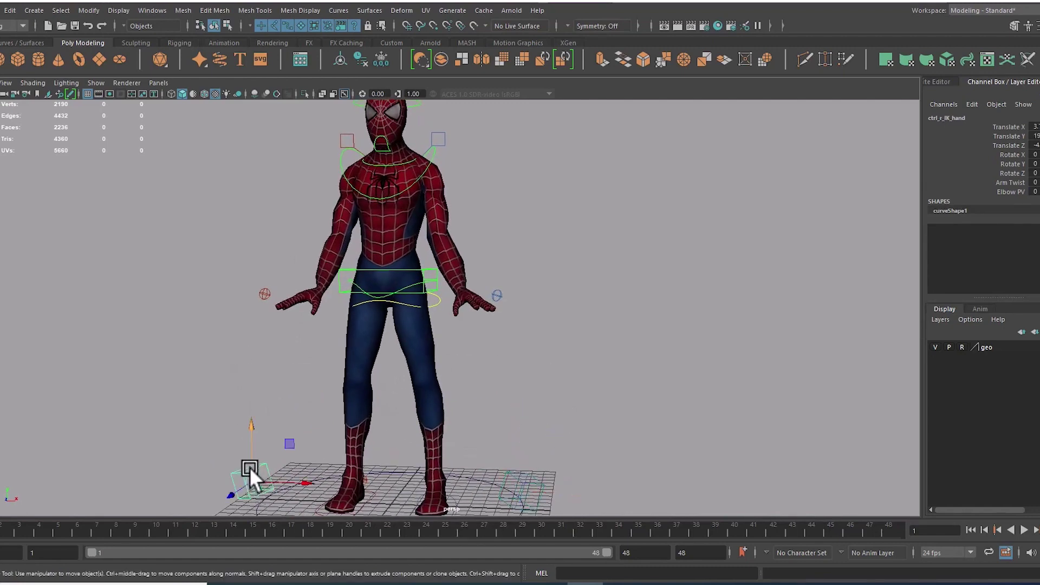
key("e")
left_click_drag(269, 457, 265, 445)
key("ctrl+z")
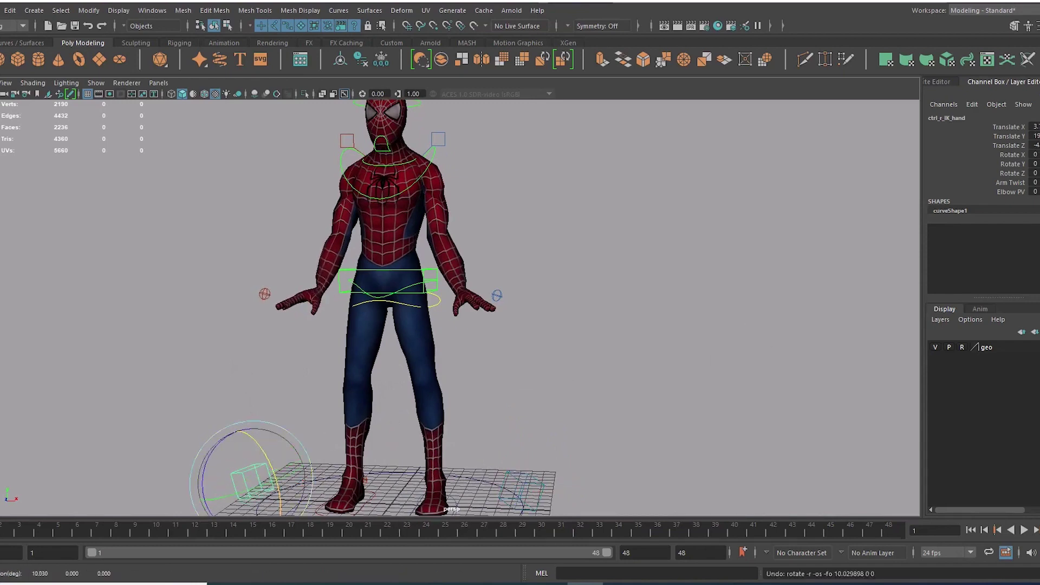
left_click_drag(460, 350, 542, 396)
Try moving one IK hand control sideways, then undo the move.
left_click(590, 457)
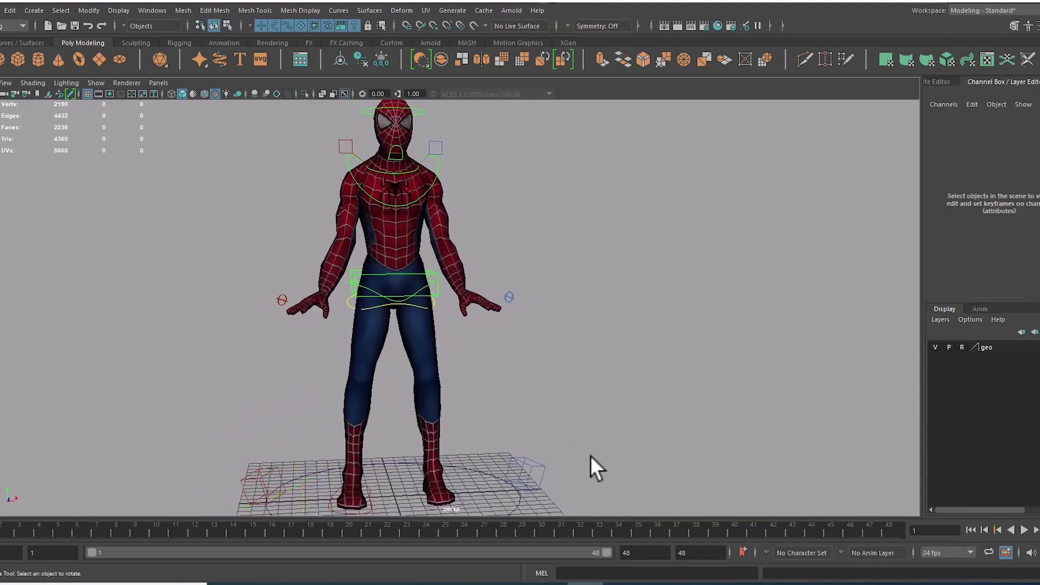
left_click(542, 465)
key("w")
left_click_drag(588, 451, 543, 434)
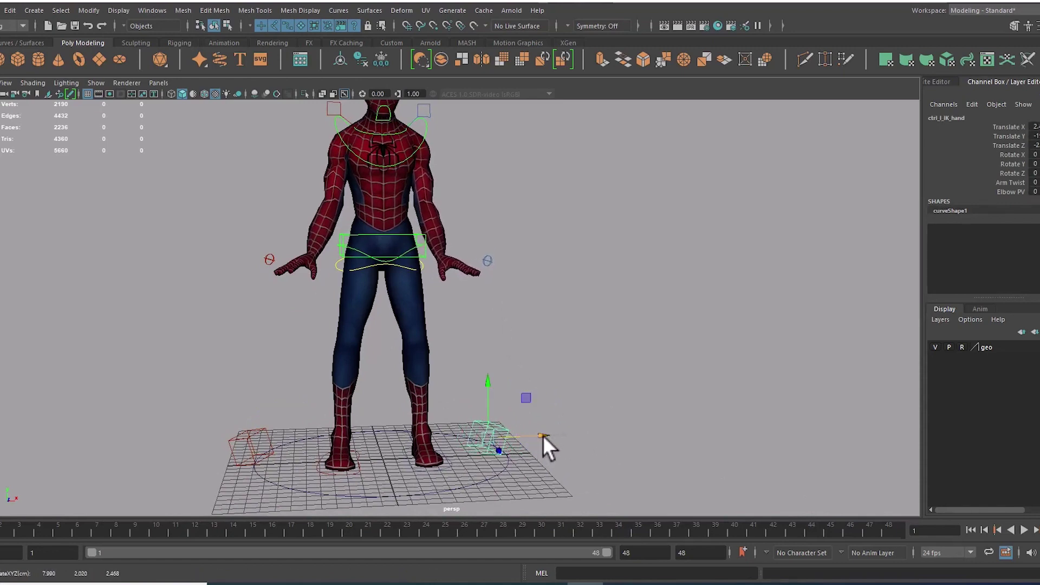
key("ctrl+z")
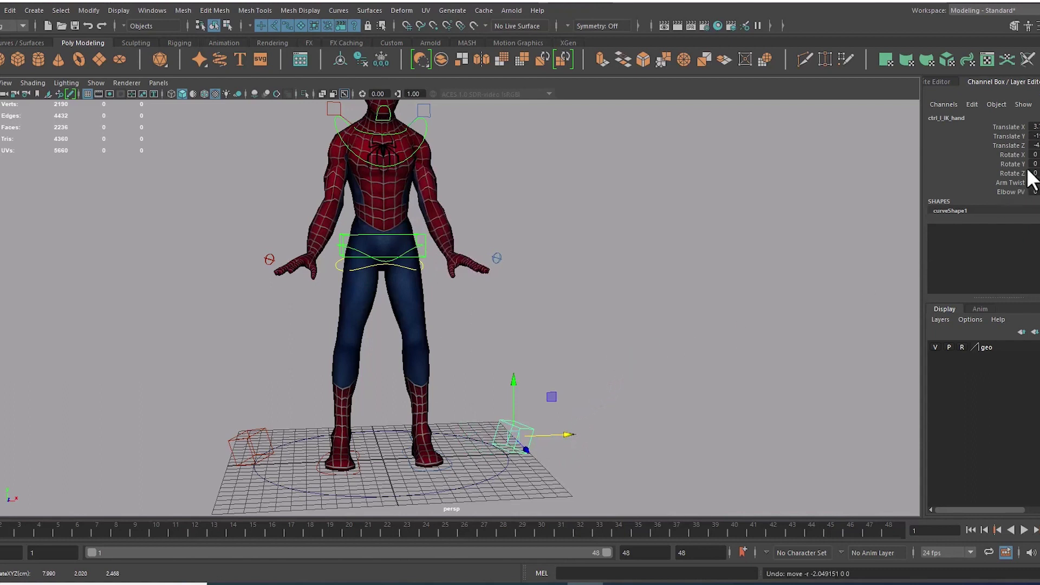
Set Translate X, Y and Z to 0 on both IK hand controls.
left_click(276, 449)
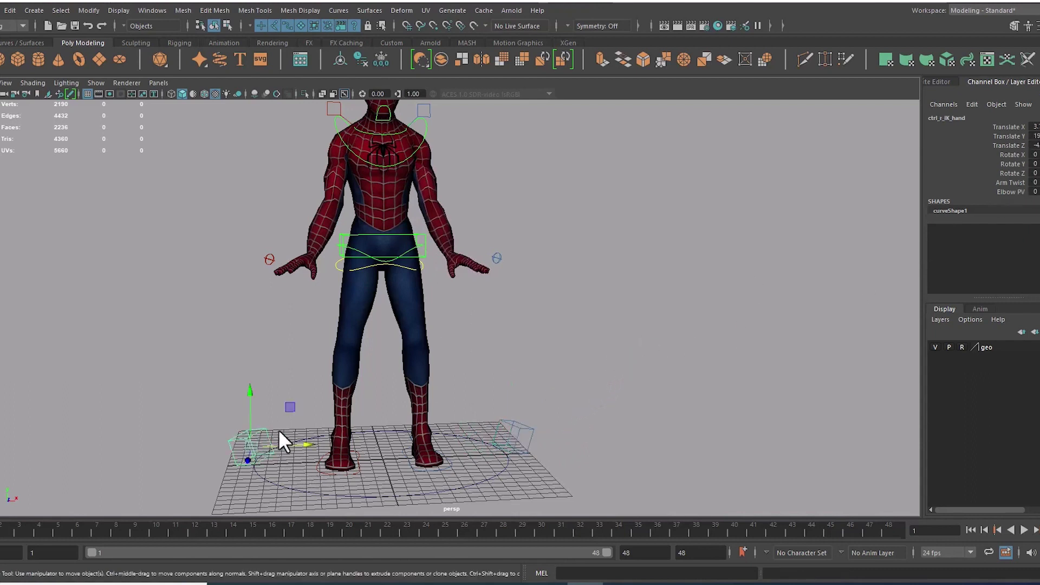
left_click(511, 436)
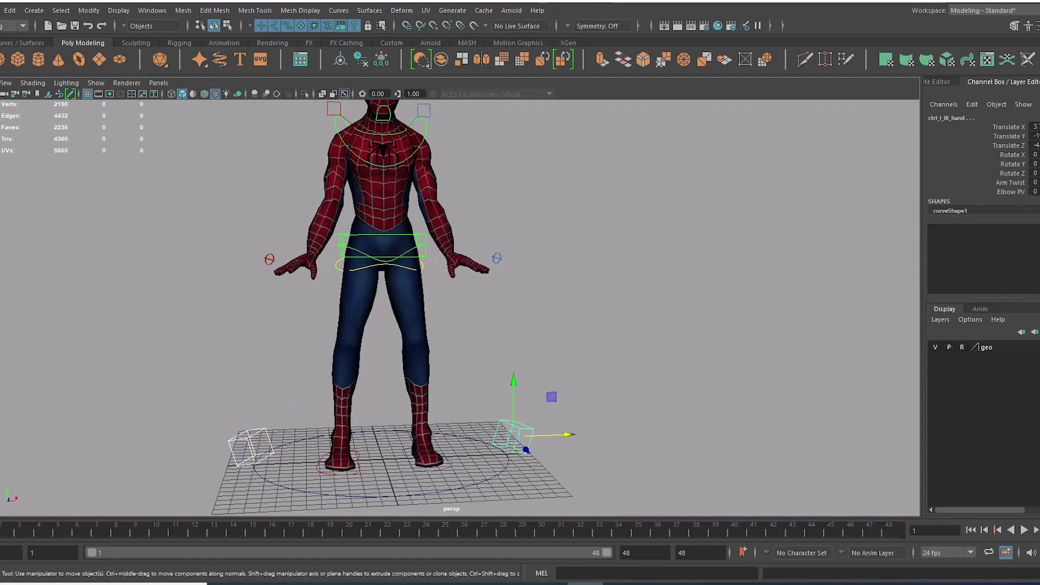
left_click_drag(1035, 126, 1035, 146)
type("0")
key("Return")
Test moving the left IK hand and rotating the left shoulder, undoing both.
left_click(646, 298)
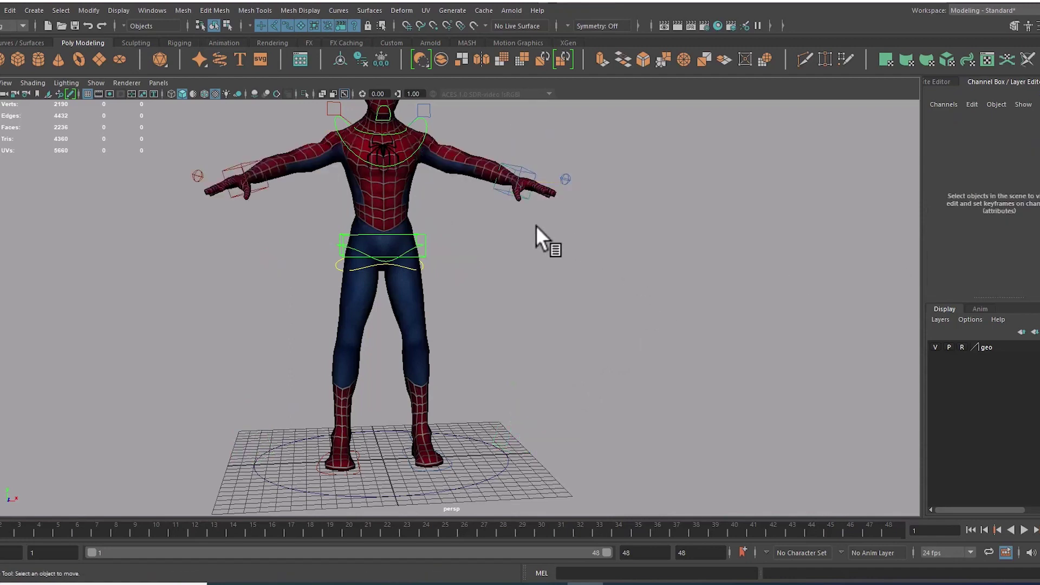
left_click_drag(537, 233, 548, 340)
left_click(541, 258)
left_click_drag(573, 248, 558, 295)
left_click_drag(517, 199, 503, 285)
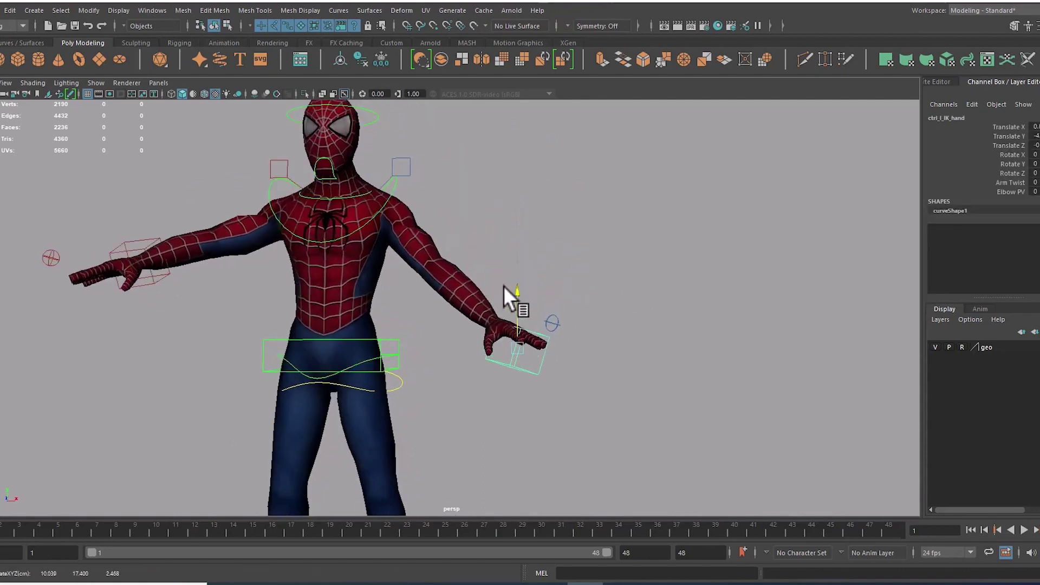
key("ctrl+z")
left_click(406, 158)
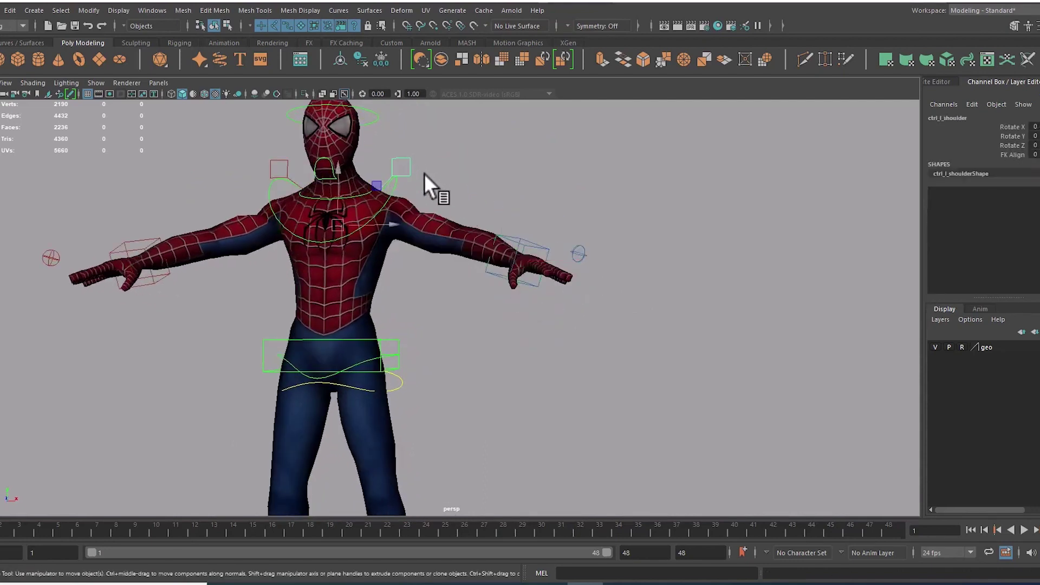
key("e")
left_click_drag(379, 195, 371, 173)
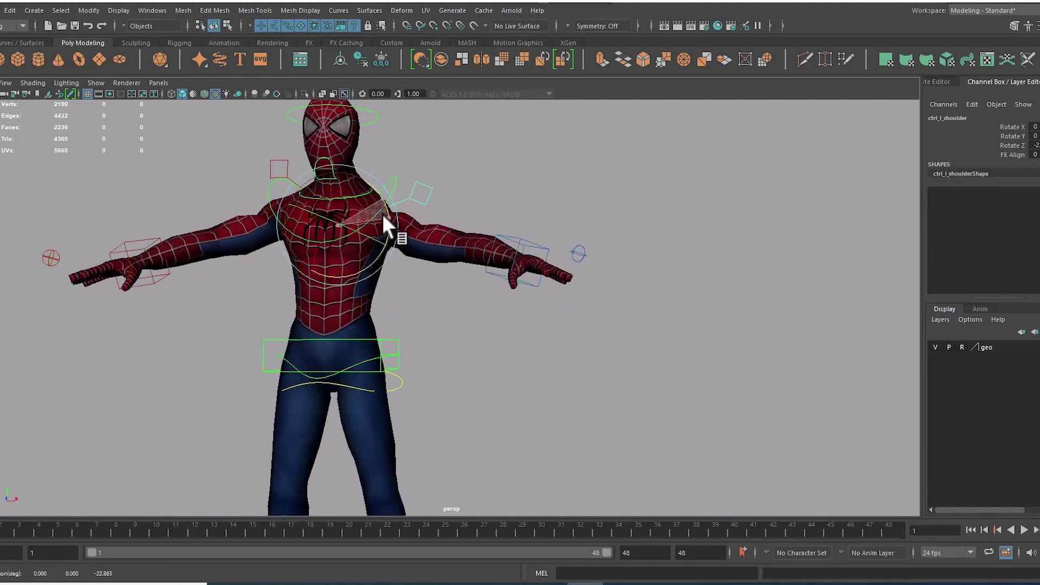
key("ctrl+z")
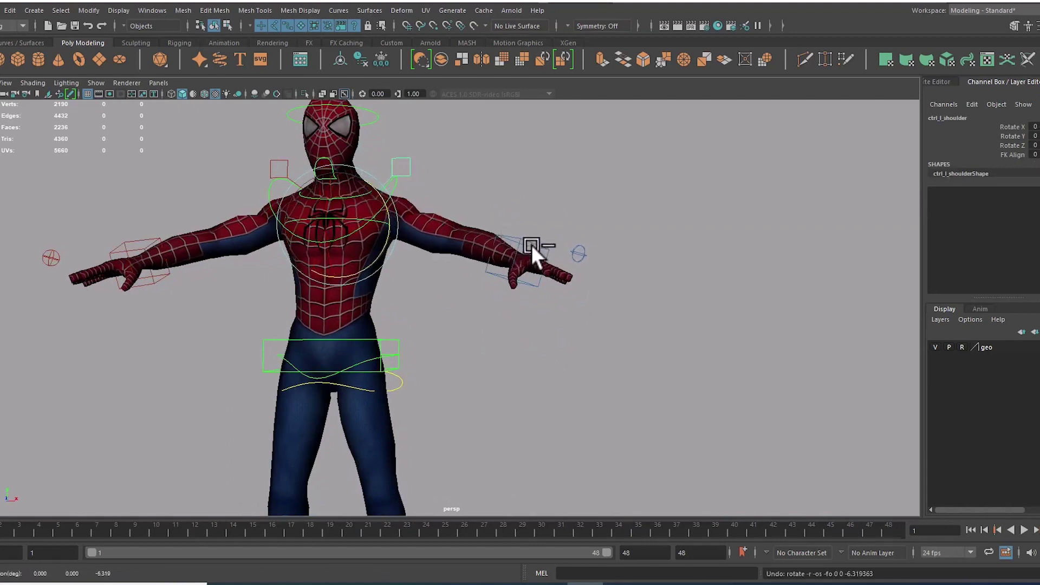
In front view, lower the left IK hand to the hip and rotate it to point down.
left_click(547, 249)
left_click_drag(547, 248, 536, 335)
key("w")
key("space")
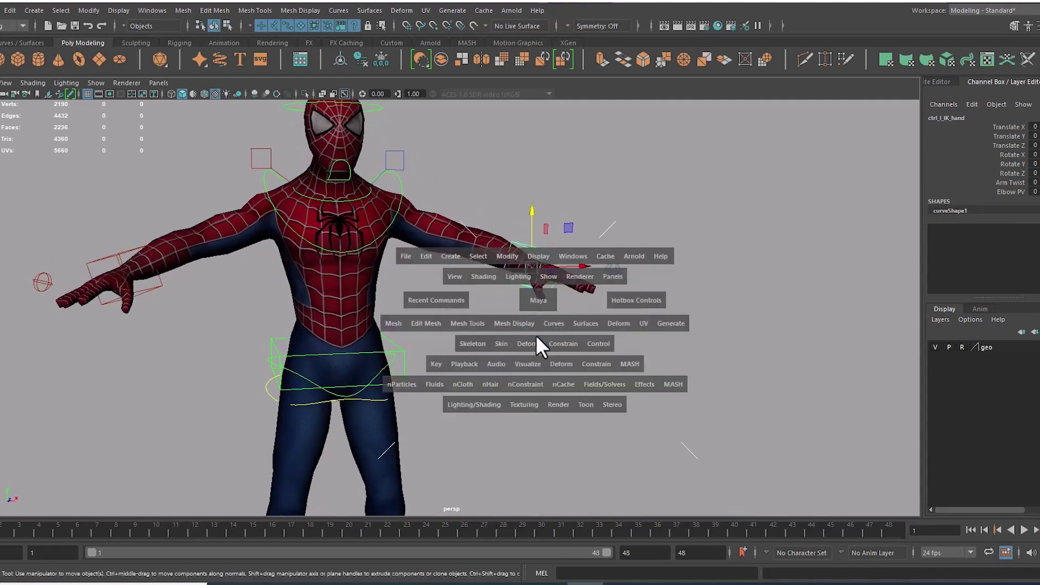
left_click_drag(619, 318, 651, 304)
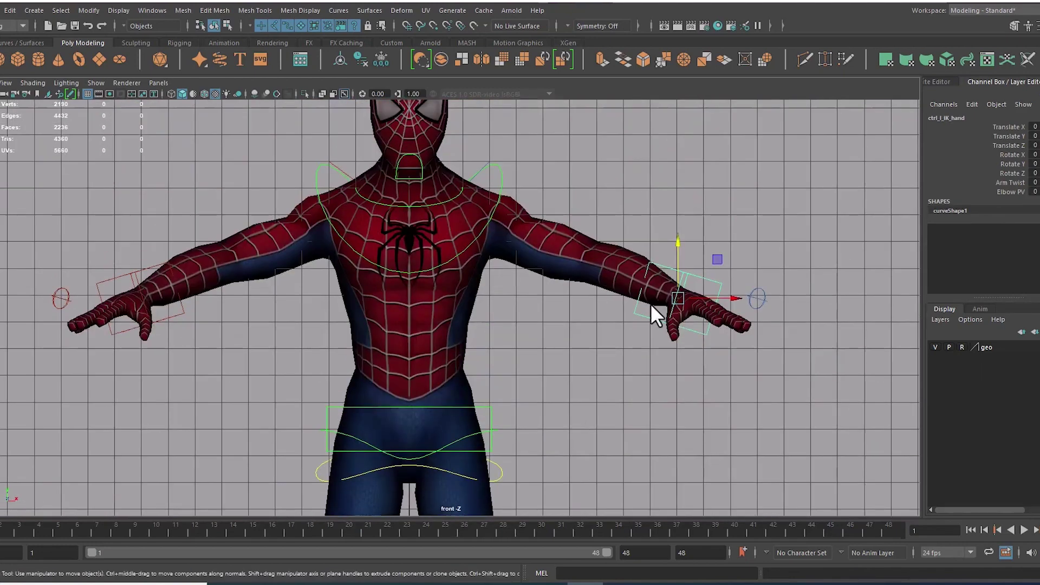
left_click_drag(677, 299, 522, 440)
key("e")
left_click_drag(638, 389, 665, 265)
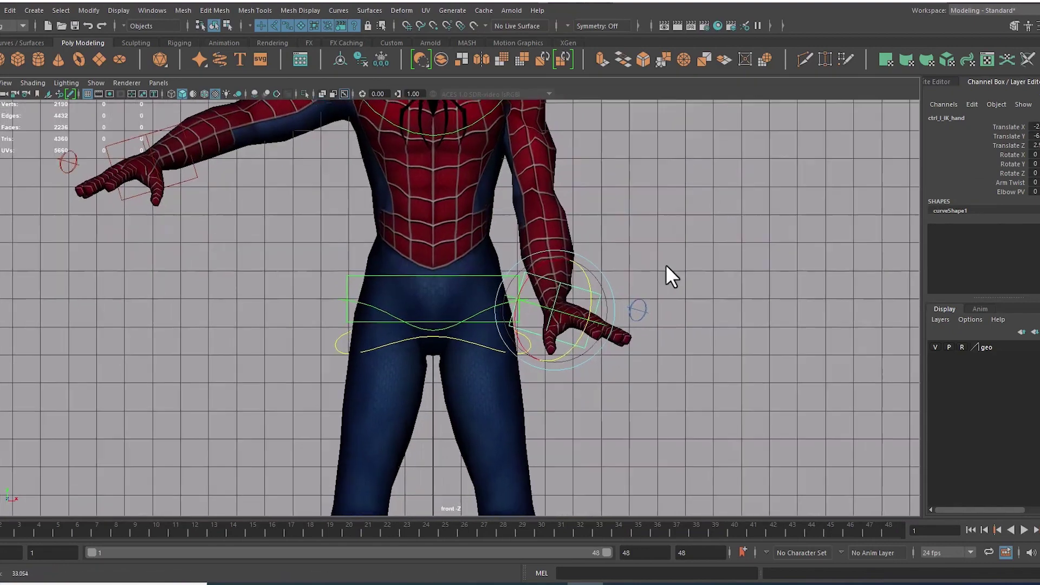
left_click_drag(593, 284, 430, 434)
key("space")
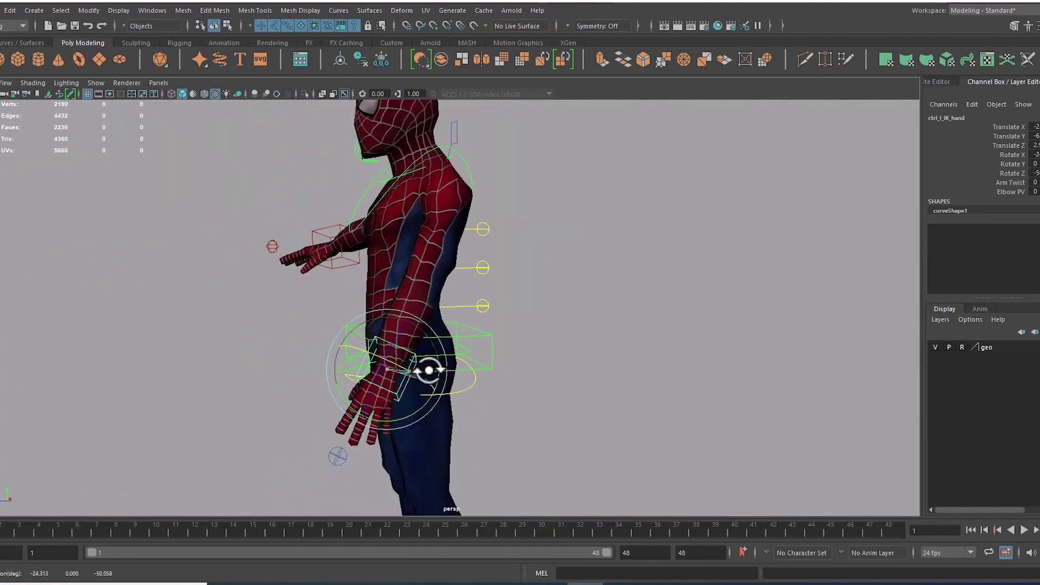
In side view, move the left hand back beside the hip and refine its rotation.
left_click_drag(494, 211, 552, 320)
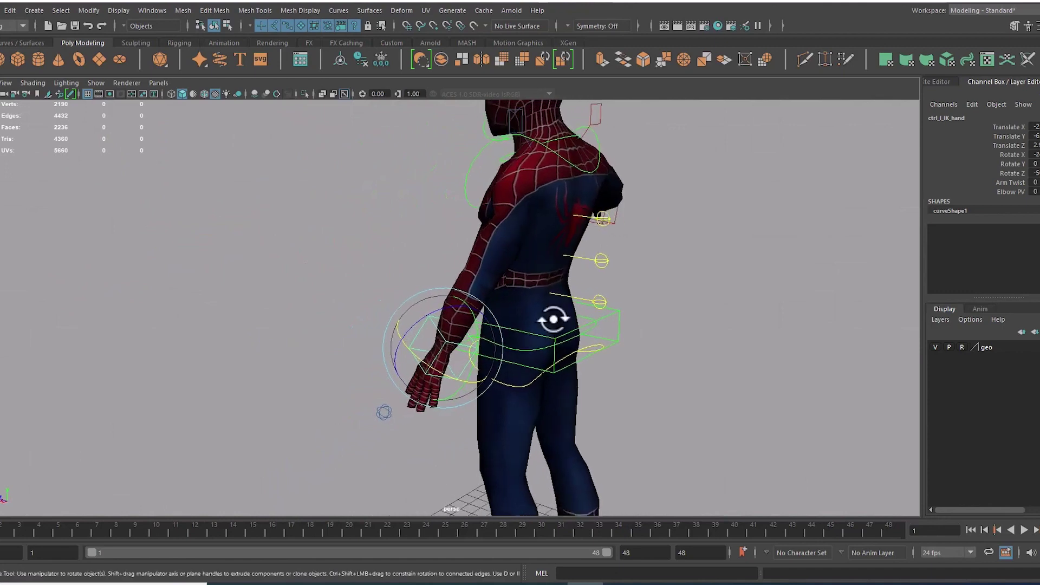
key("space")
left_click_drag(716, 329, 776, 330)
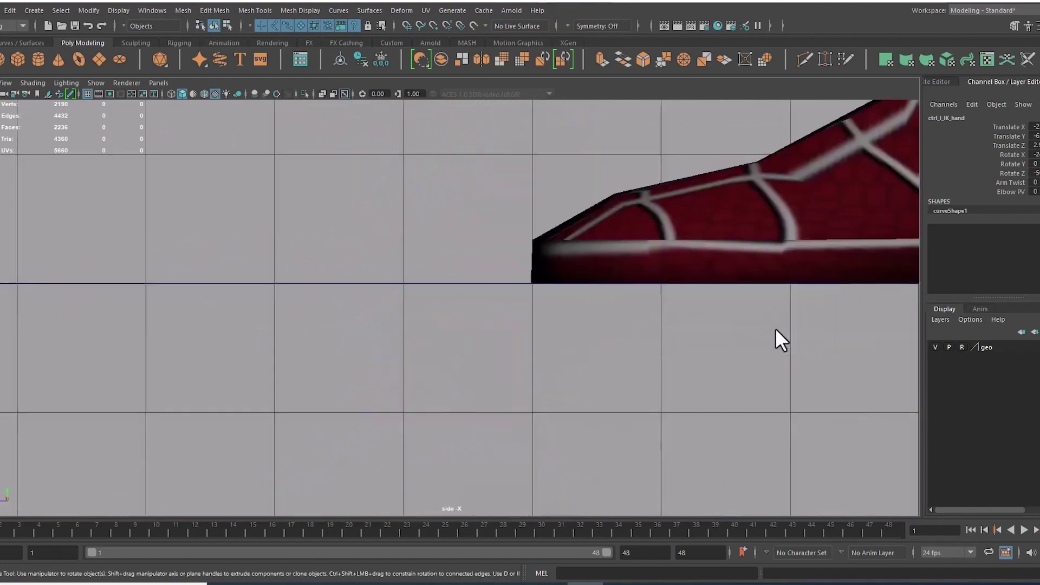
key("w")
scroll("down", 3)
left_click_drag(622, 213, 611, 553)
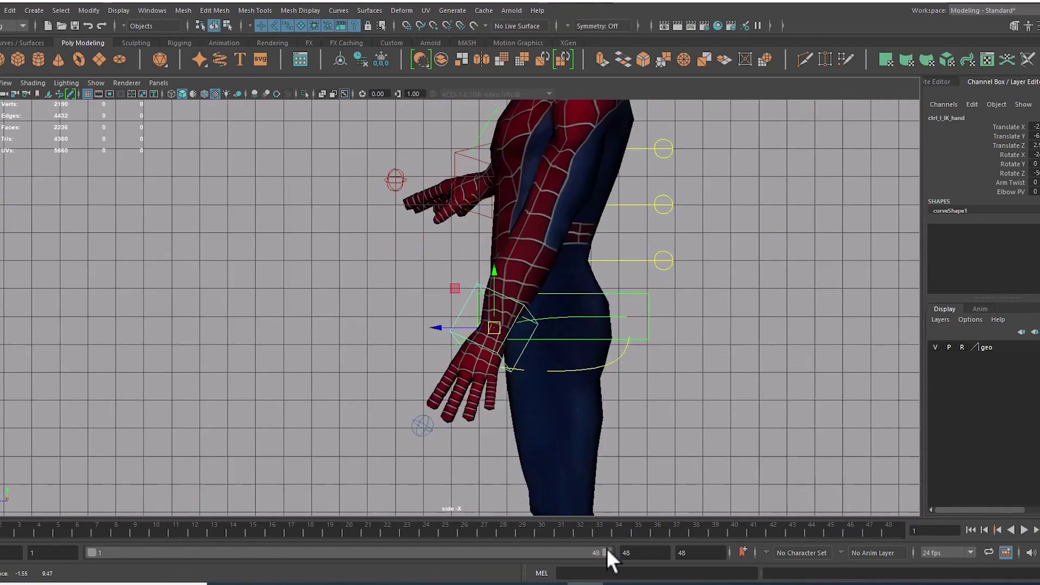
scroll("up", 3)
left_click_drag(498, 342, 561, 358)
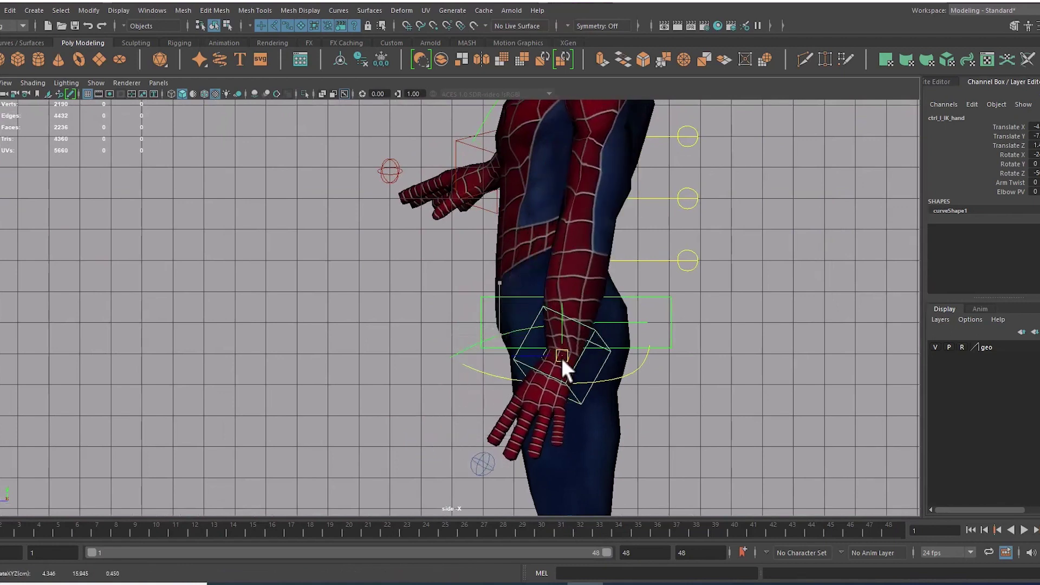
key("e")
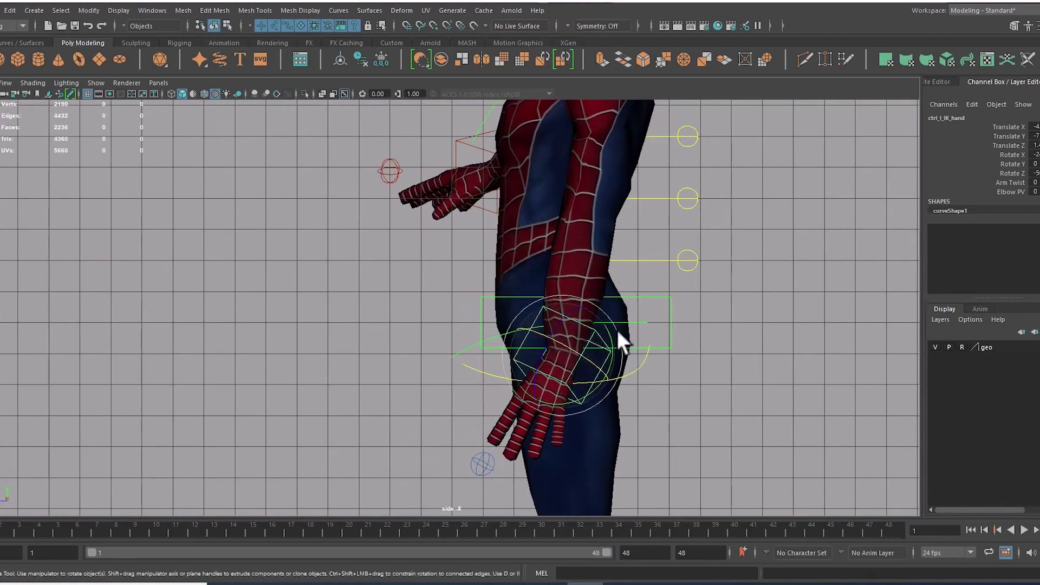
left_click_drag(609, 340, 606, 331)
key("space")
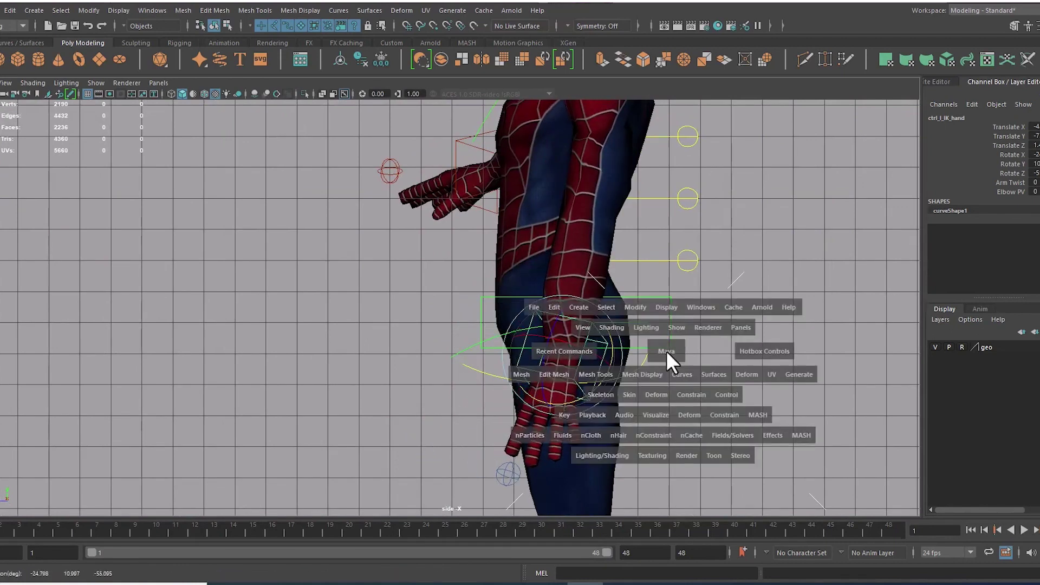
left_click_drag(666, 350, 668, 382)
left_click_drag(611, 346, 602, 351)
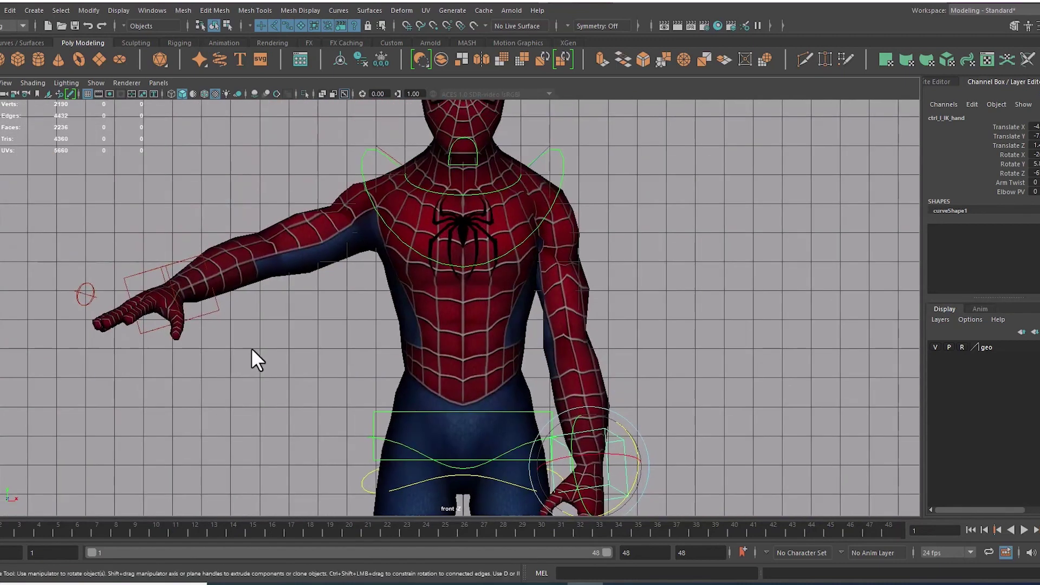
Lower the right IK hand to the hip, rotate it about 54°, and pull it slightly forward.
left_click(166, 267)
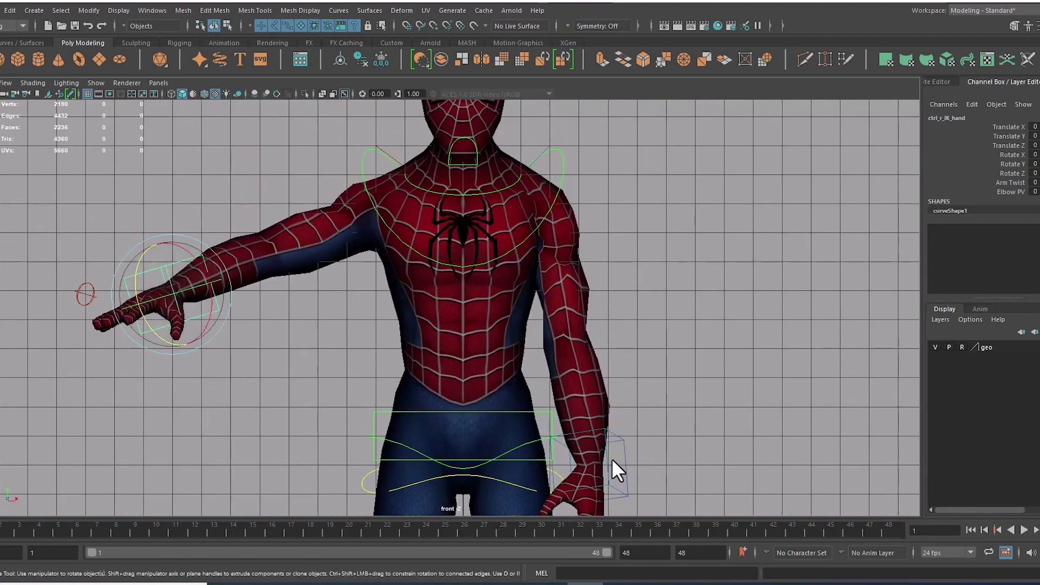
left_click(620, 435)
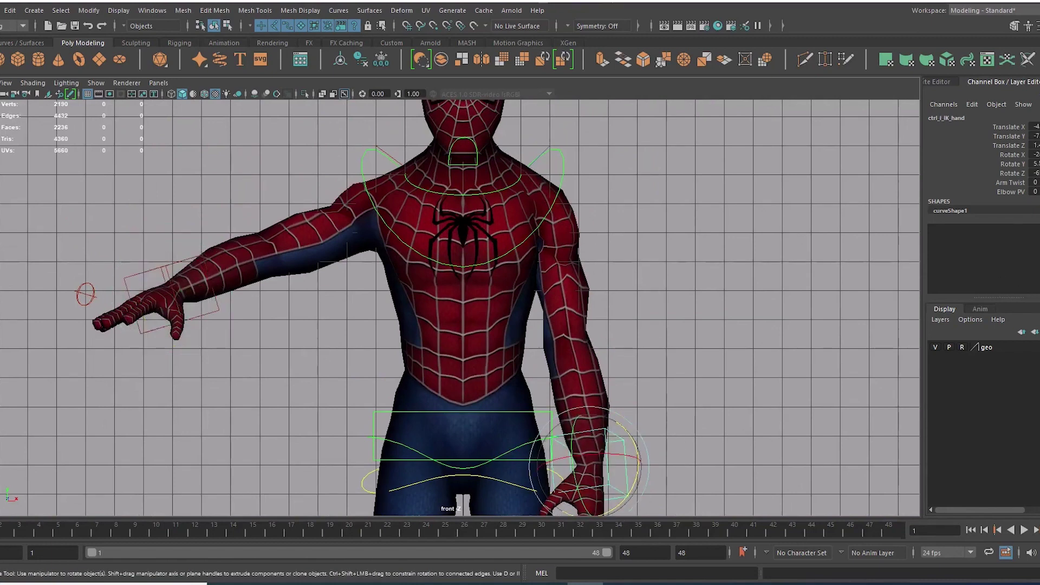
left_click(1034, 127)
left_click(152, 276)
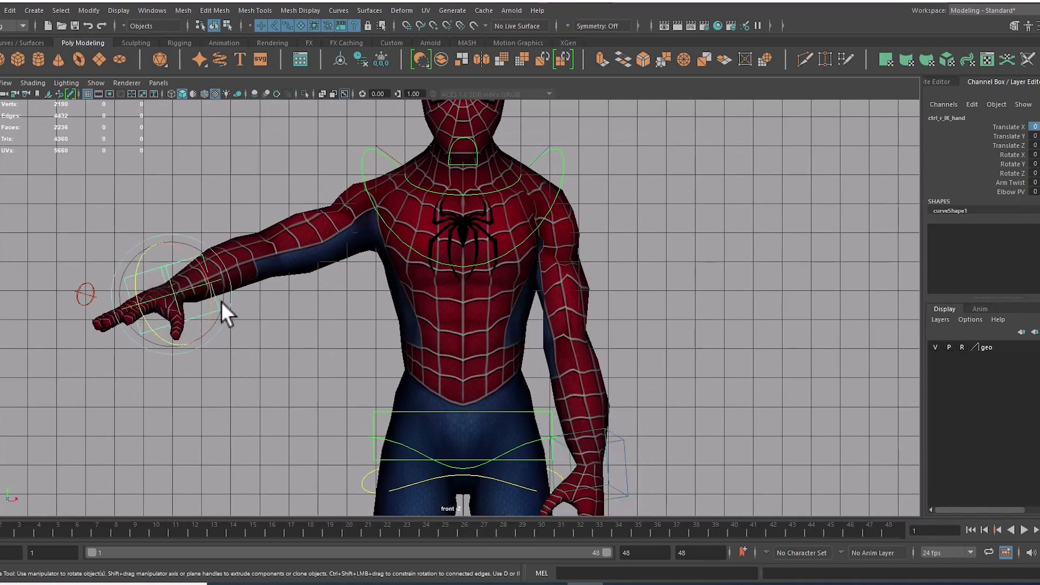
key("w")
left_click_drag(167, 292, 295, 470)
key("e")
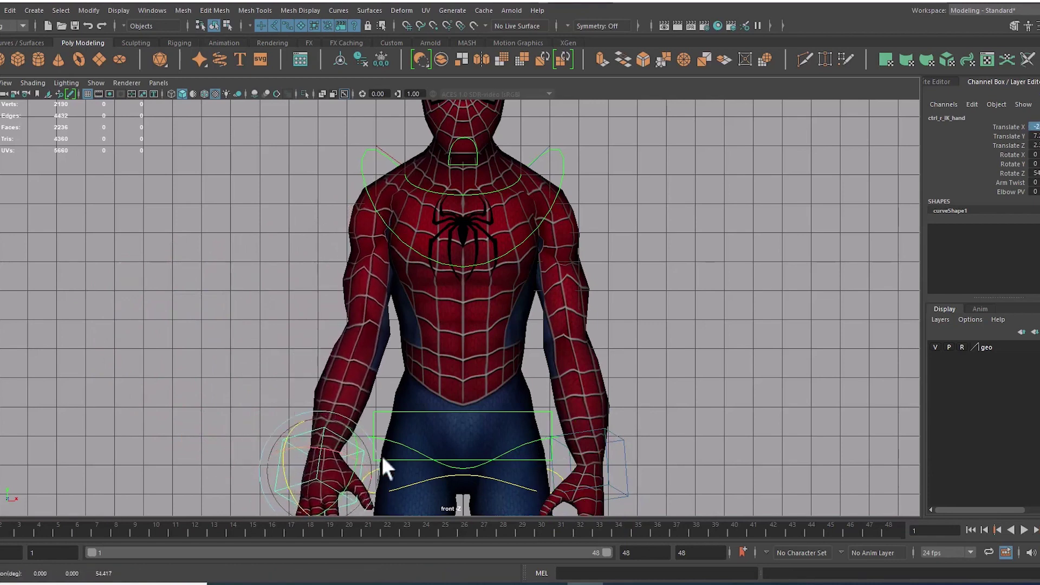
left_click_drag(439, 444, 486, 443)
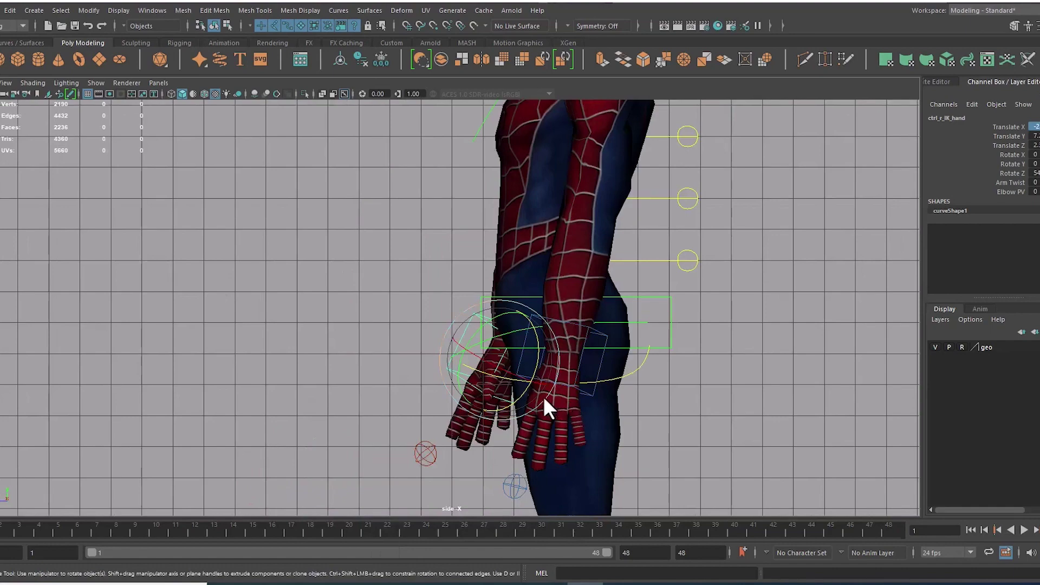
key("w")
left_click_drag(515, 367, 525, 363)
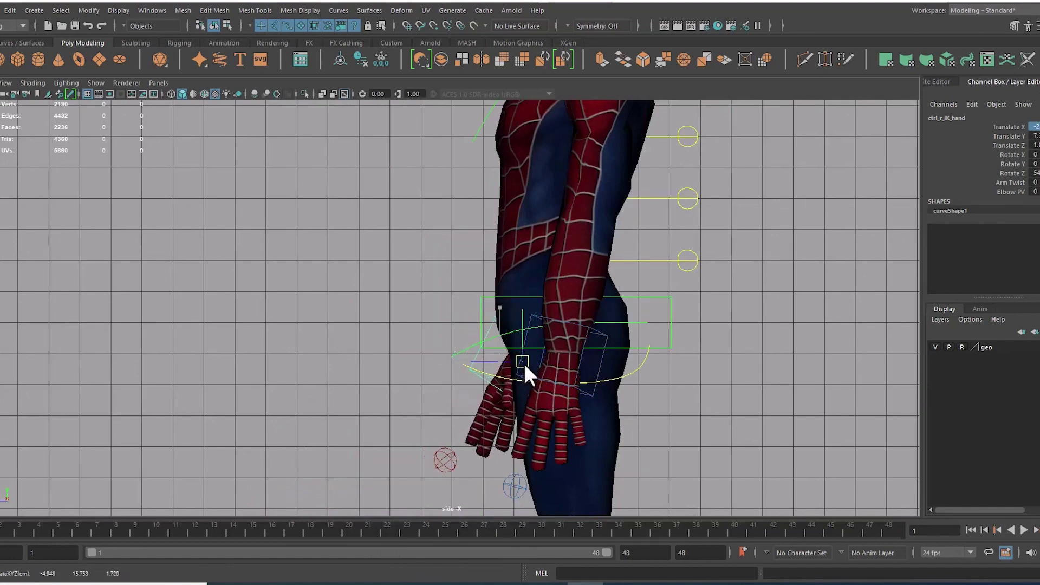
left_click_drag(618, 409, 629, 314)
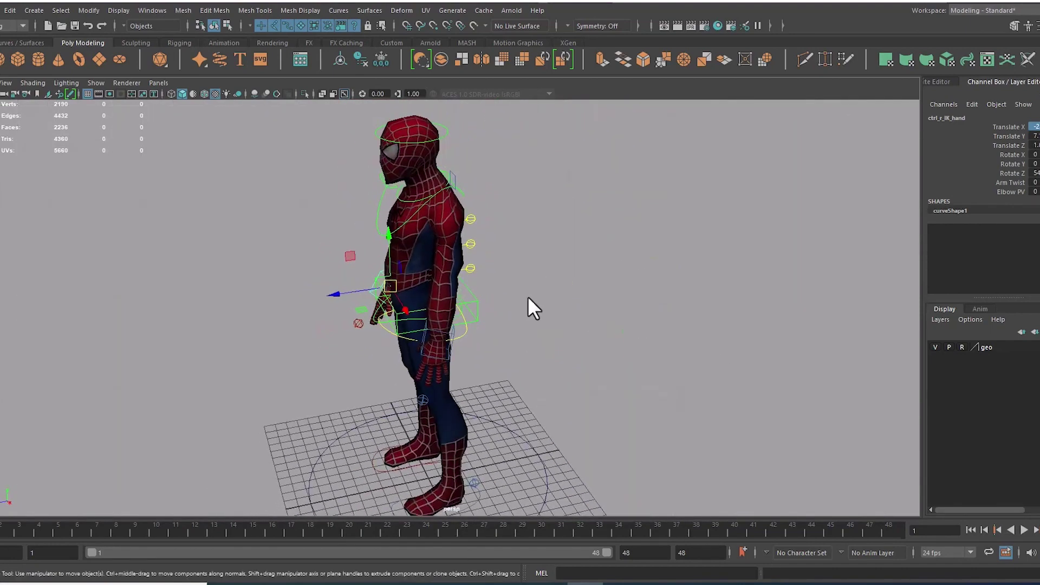
left_click_drag(527, 309, 477, 320)
left_click_drag(476, 320, 592, 344)
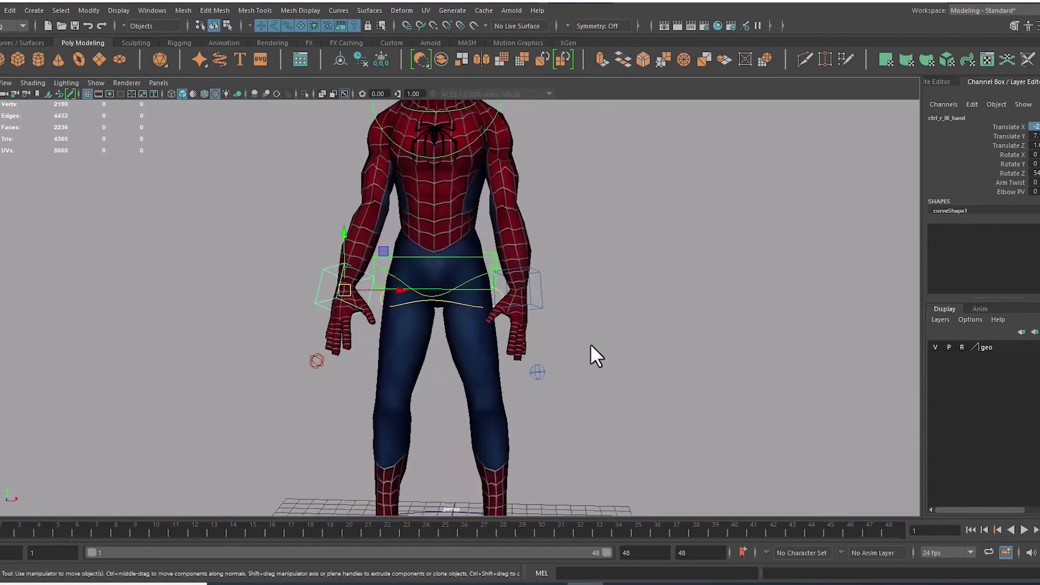
left_click(537, 375)
left_click_drag(513, 399, 547, 415)
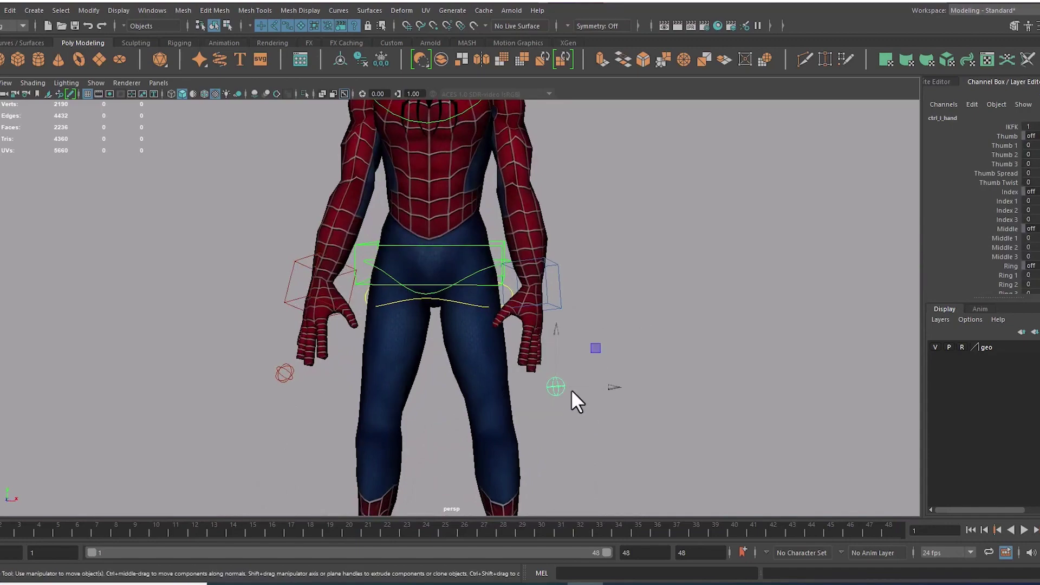
left_click_drag(621, 378, 709, 355)
left_click(572, 292)
left_click(531, 271)
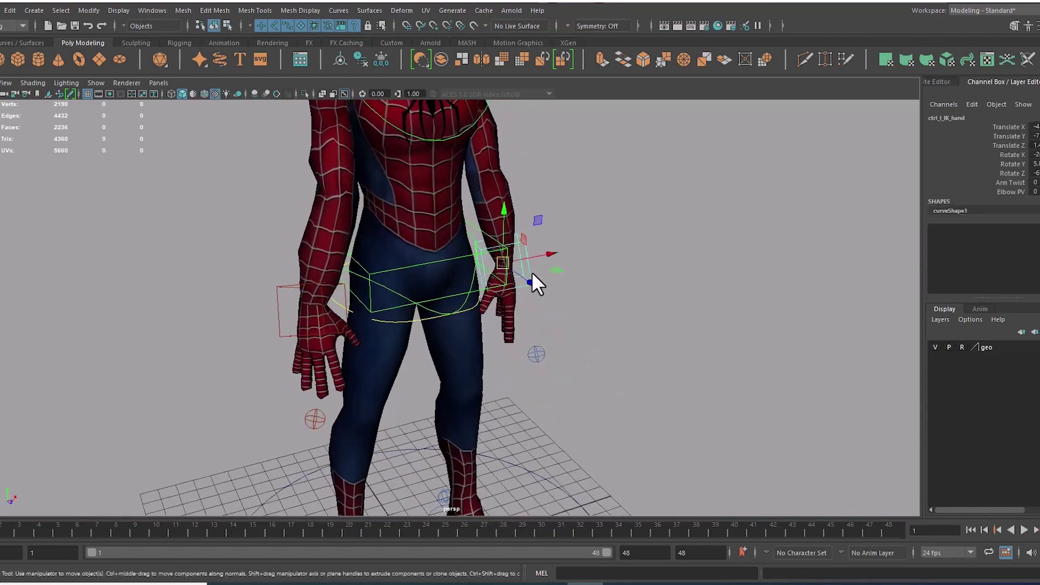
left_click_drag(532, 272, 541, 293)
left_click_drag(542, 293, 561, 301)
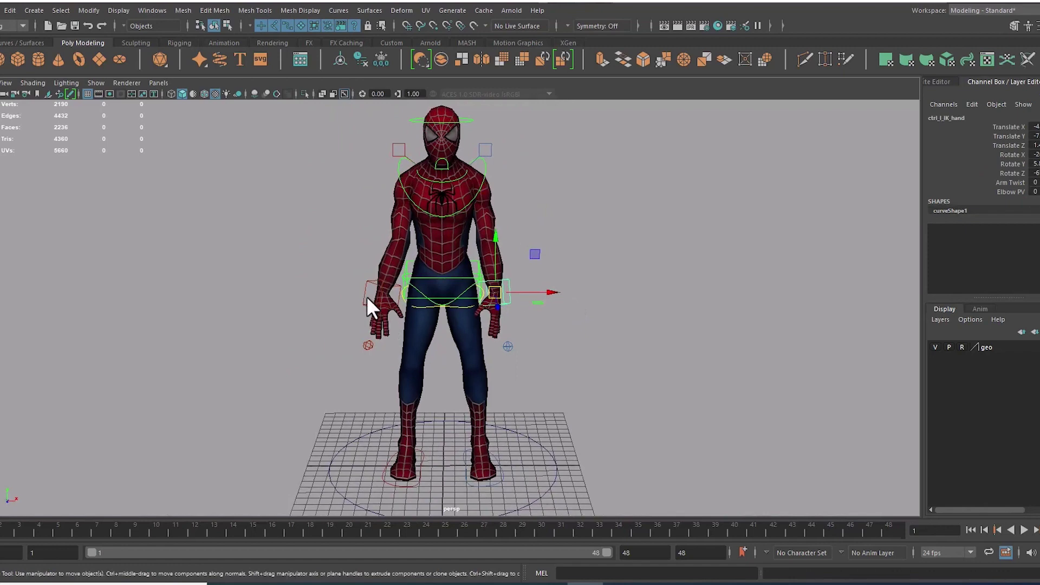
left_click_drag(366, 322, 336, 277)
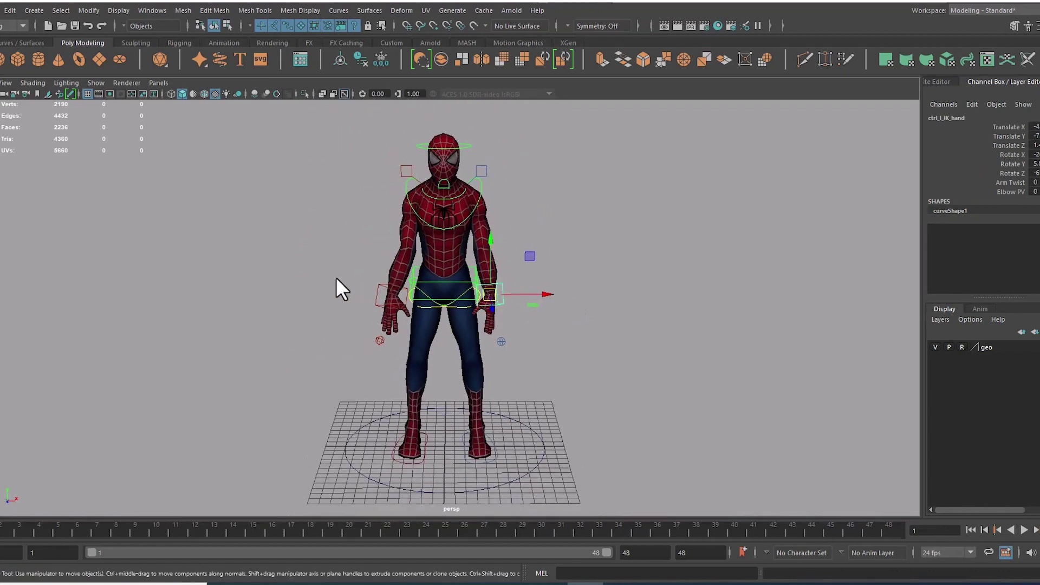
left_click(378, 310)
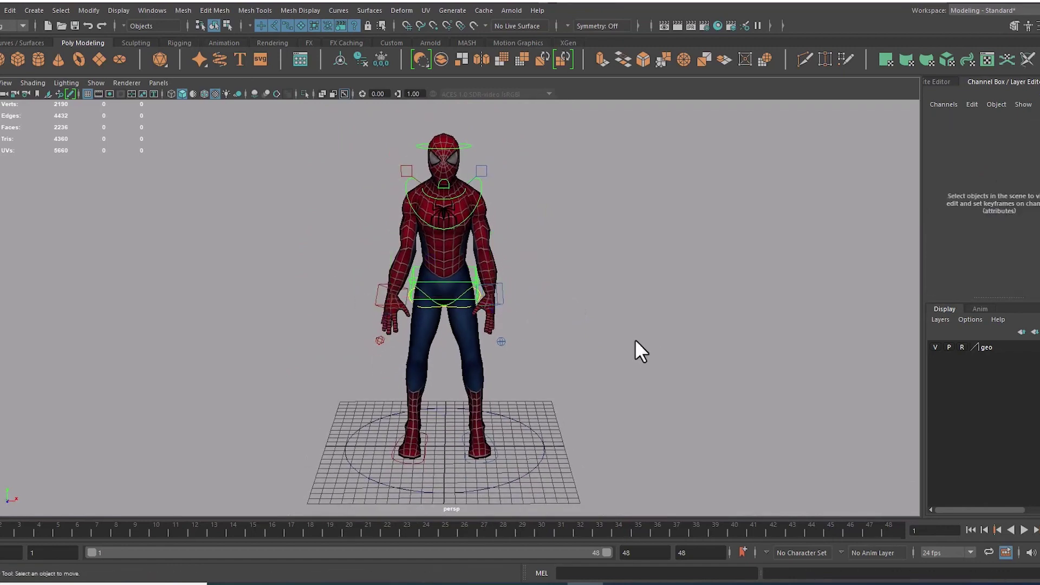
left_click_drag(635, 340, 573, 267)
left_click_drag(592, 158, 466, 386)
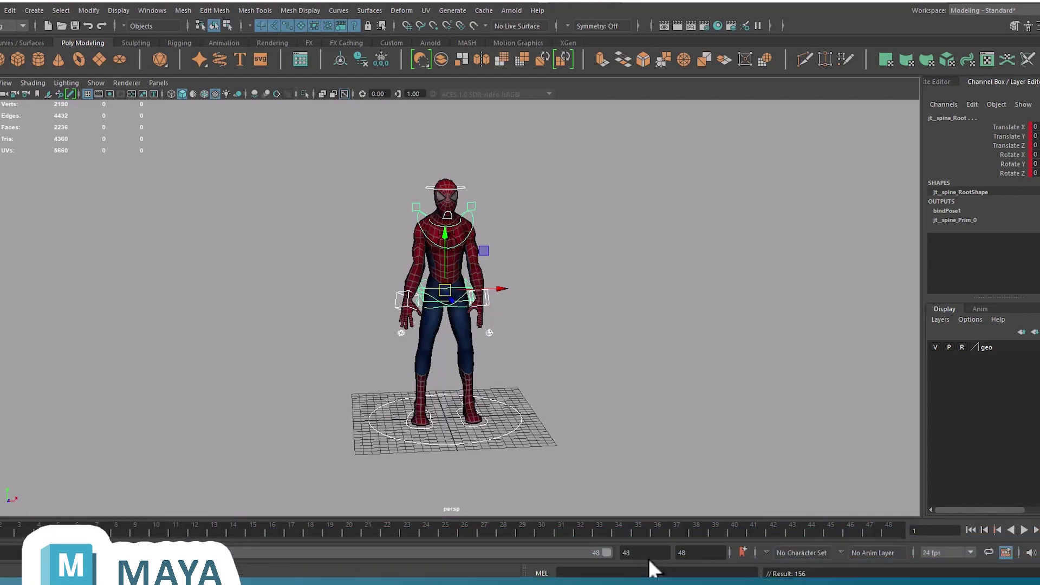
Set the playback end frame to 20 and bring up the key2.JPG crouch sketch.
left_click(652, 555)
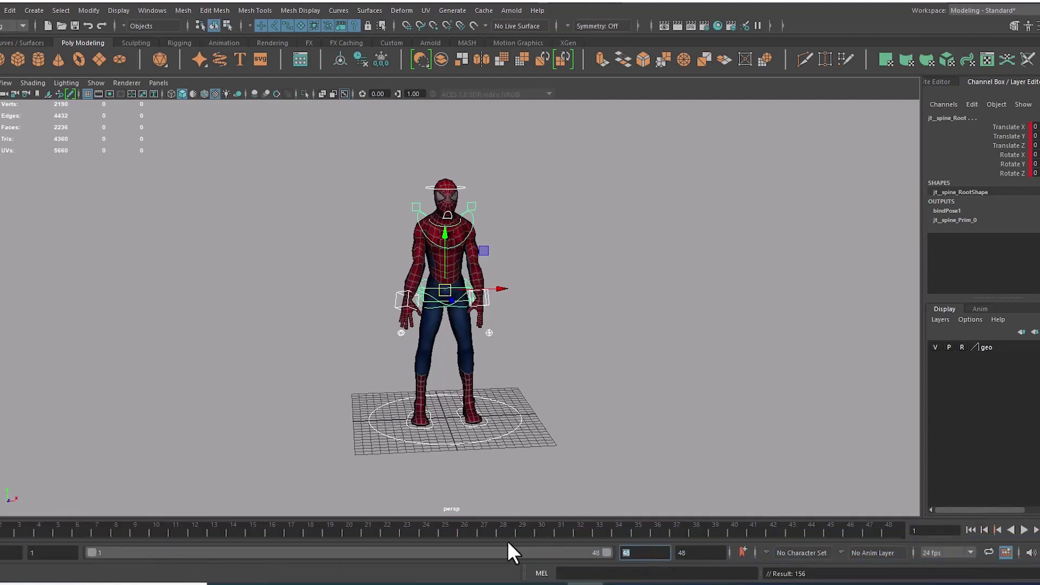
type("20")
key("Return")
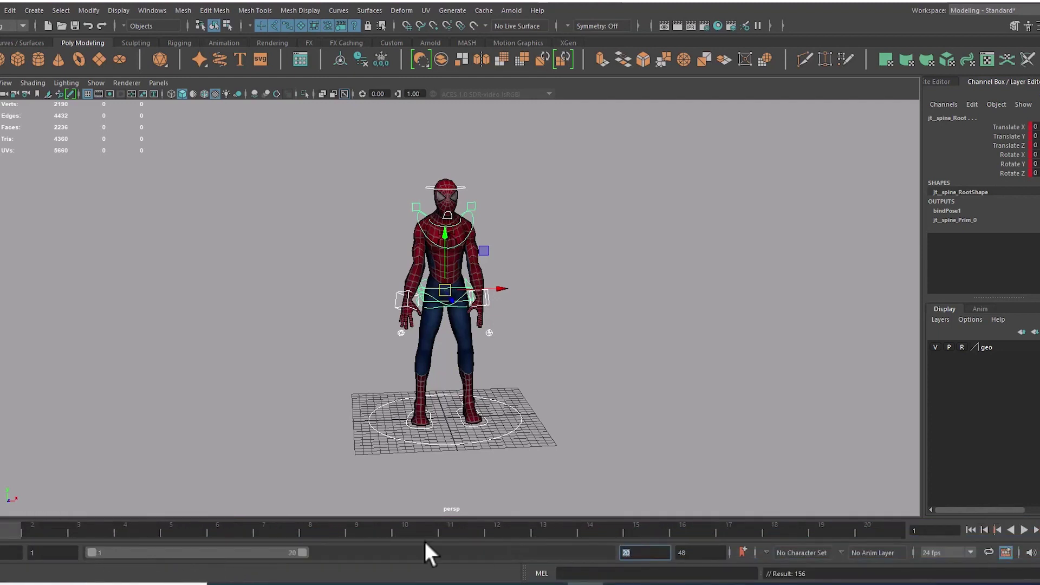
left_click(639, 327)
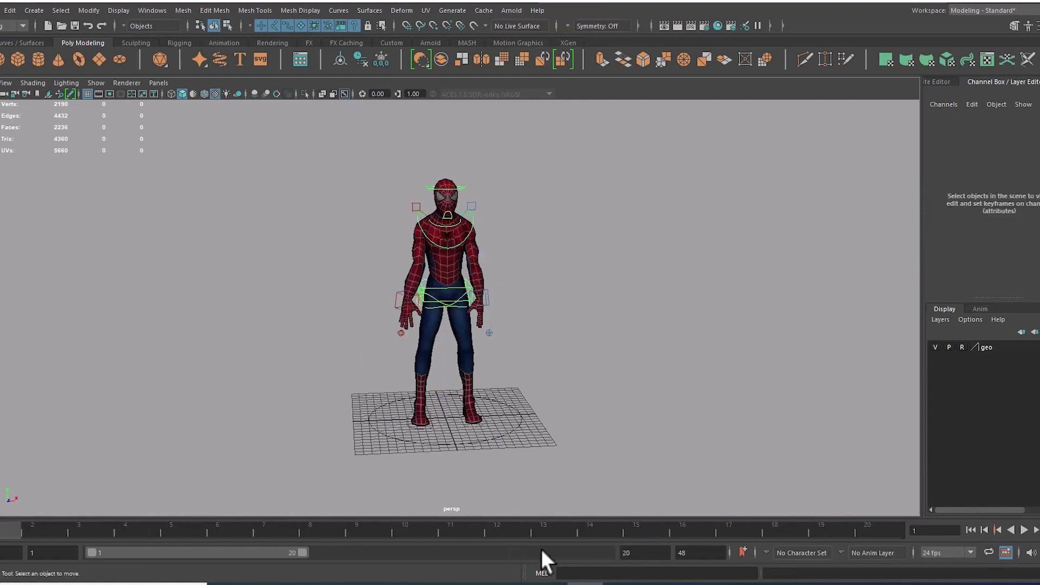
key("alt+Tab")
scroll("down", 3)
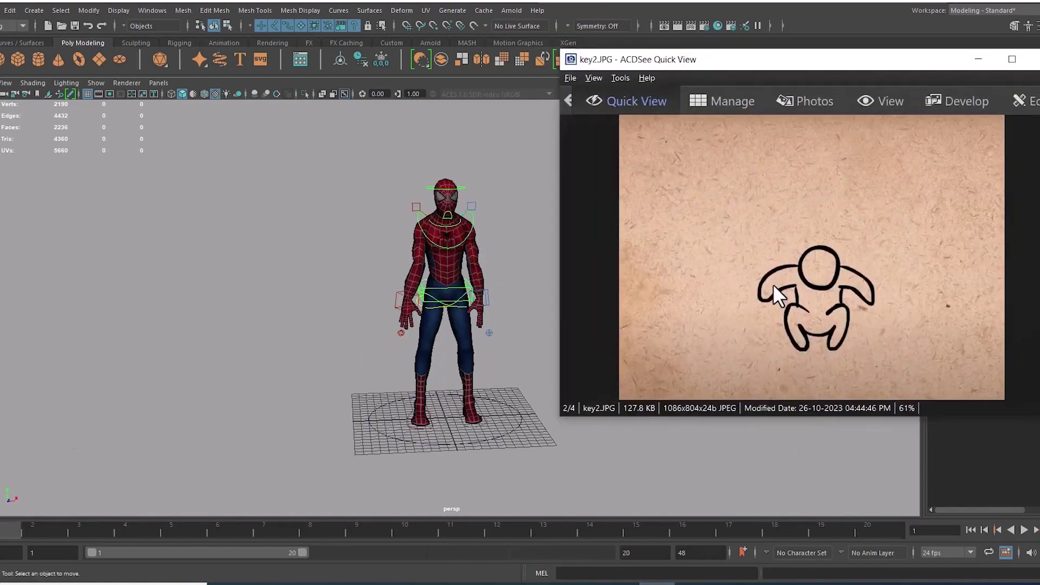
left_click(485, 355)
scroll("up", 3)
scroll("up", 3)
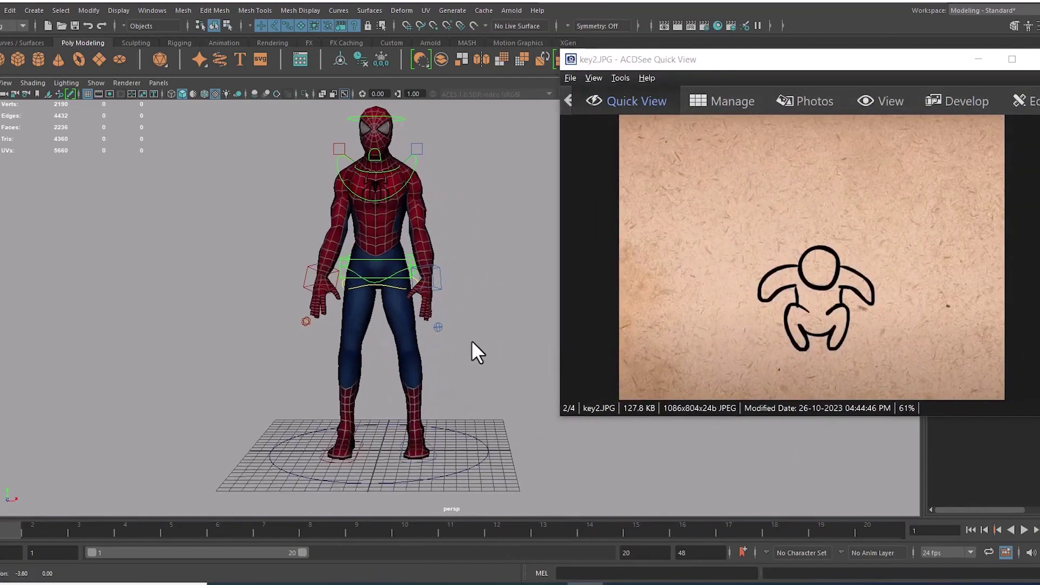
scroll("up", 3)
Move the hip control down into a crouch at frame 5.
left_click(388, 248)
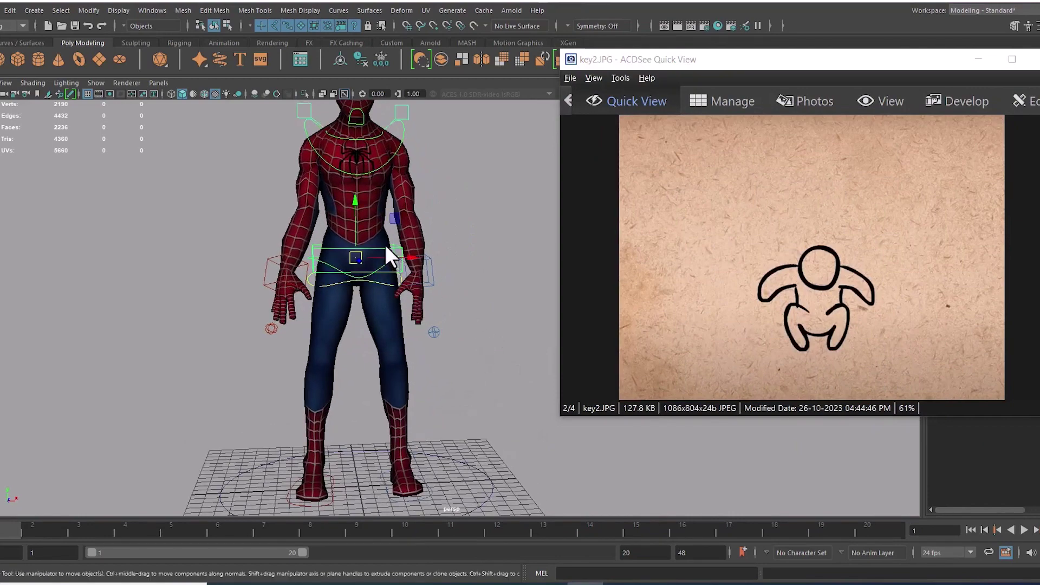
left_click_drag(355, 202, 358, 275)
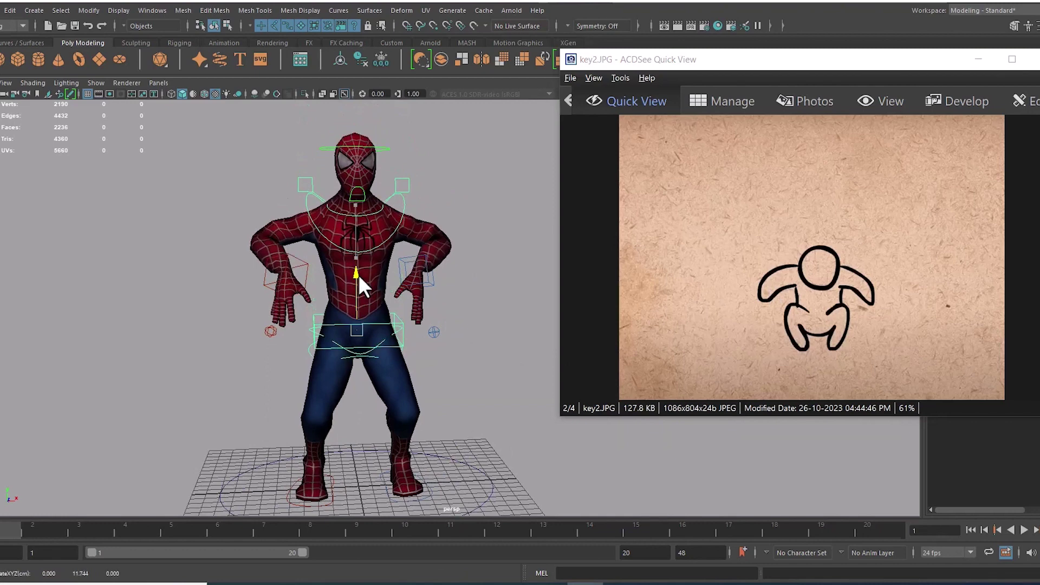
left_click_drag(359, 275, 358, 296)
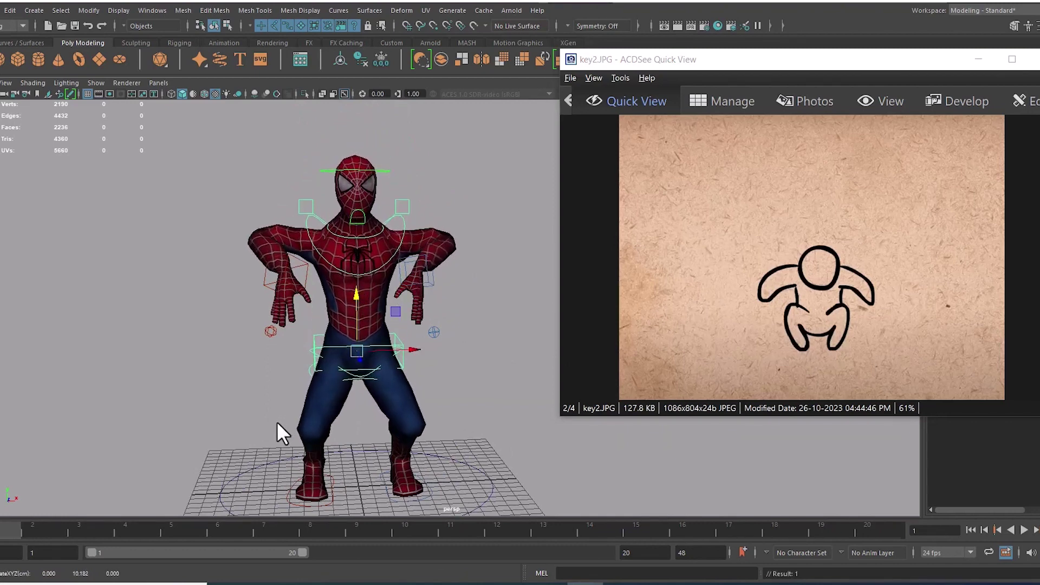
key("ctrl+z")
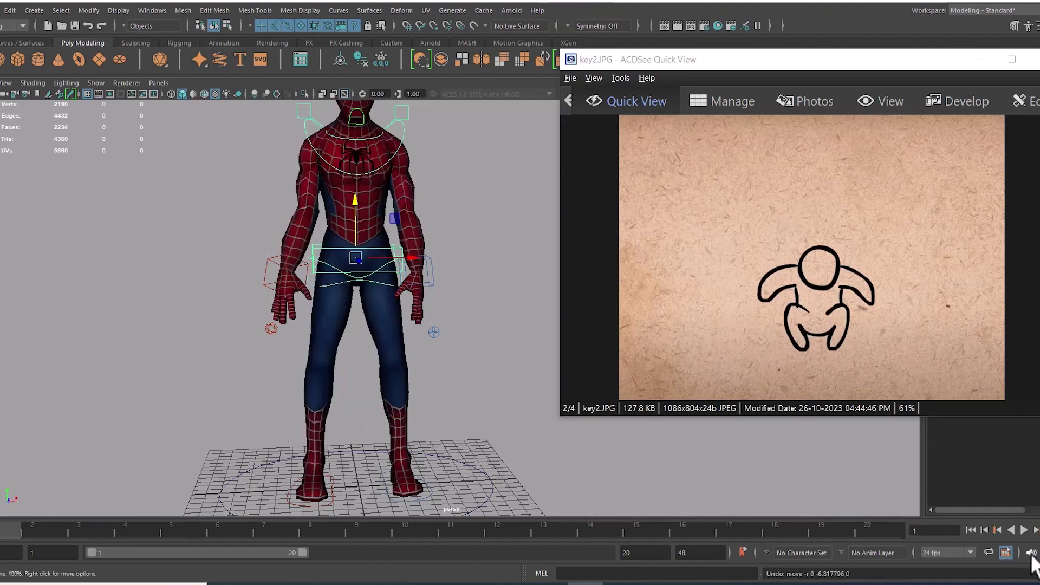
left_click(165, 528)
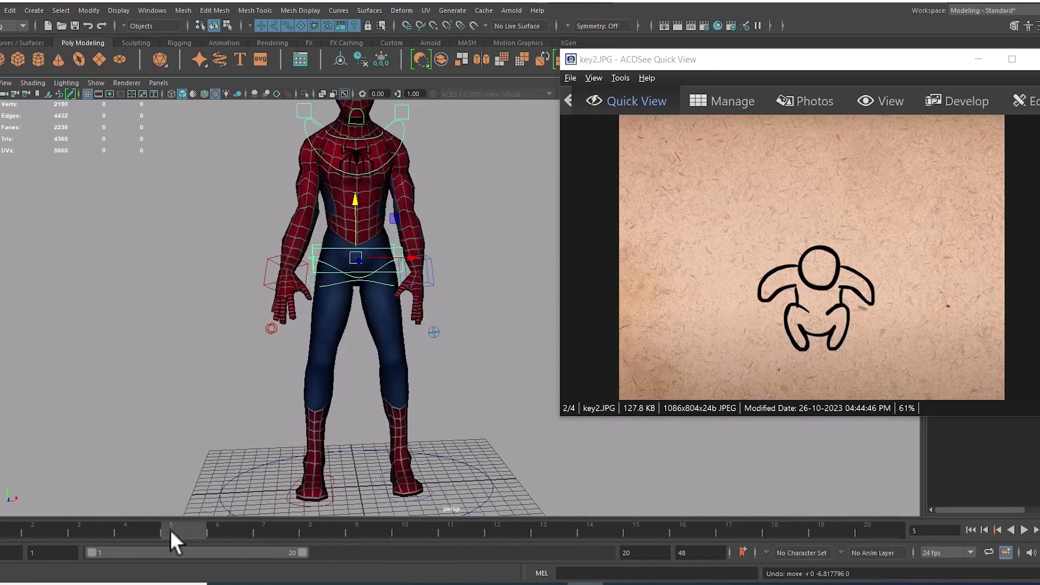
left_click_drag(356, 215, 356, 324)
Key the hip crouch at frame 5, then lower both hand controls and key them.
key("s")
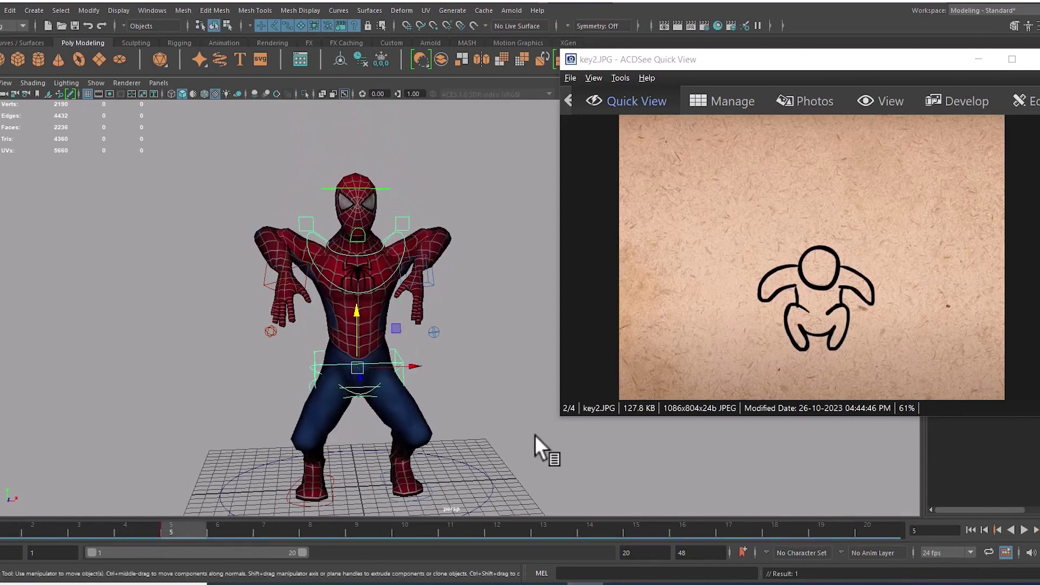
left_click(280, 272)
left_click(431, 279)
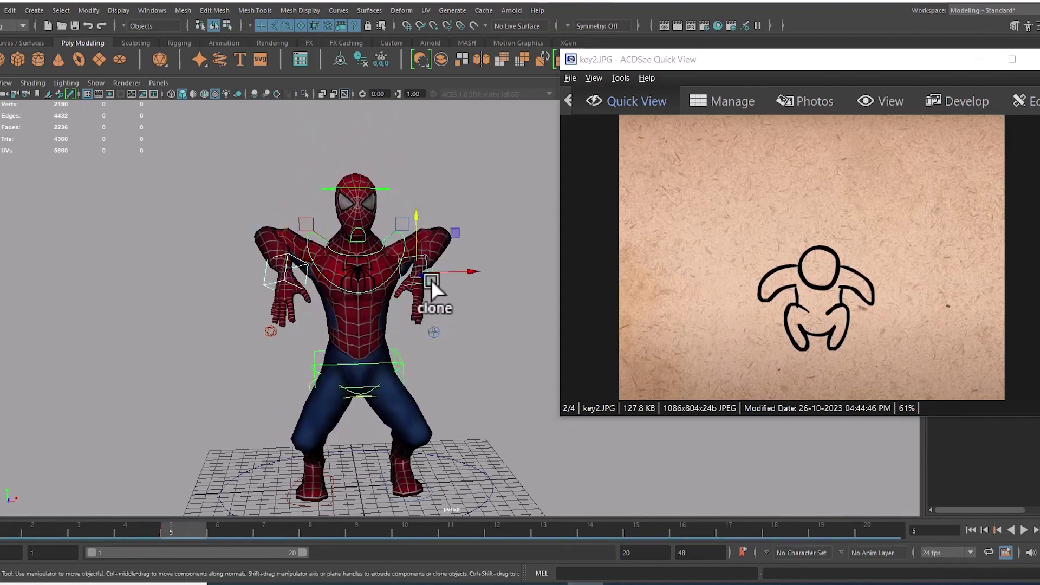
left_click_drag(417, 238, 425, 302)
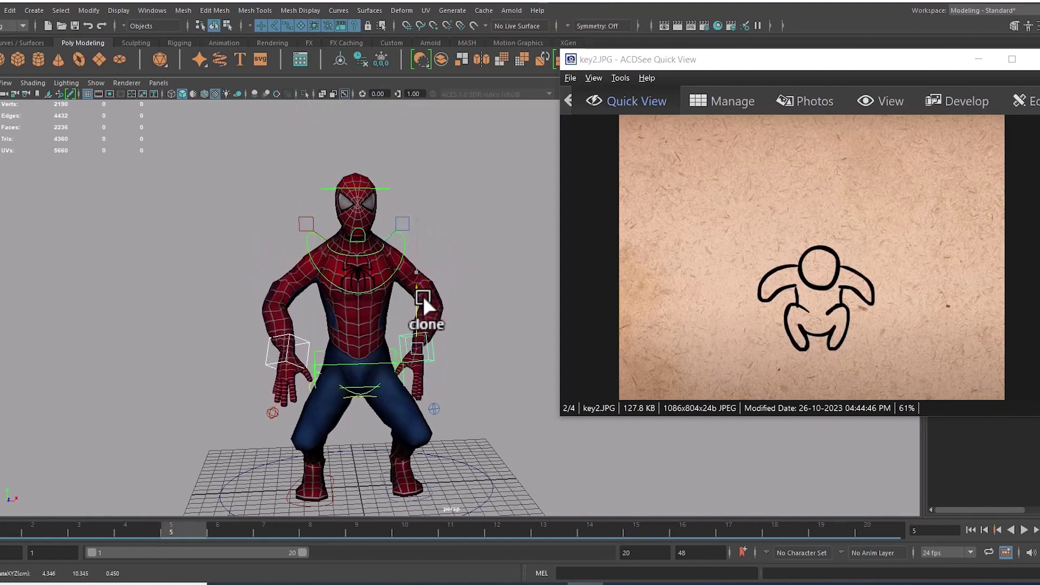
key("s")
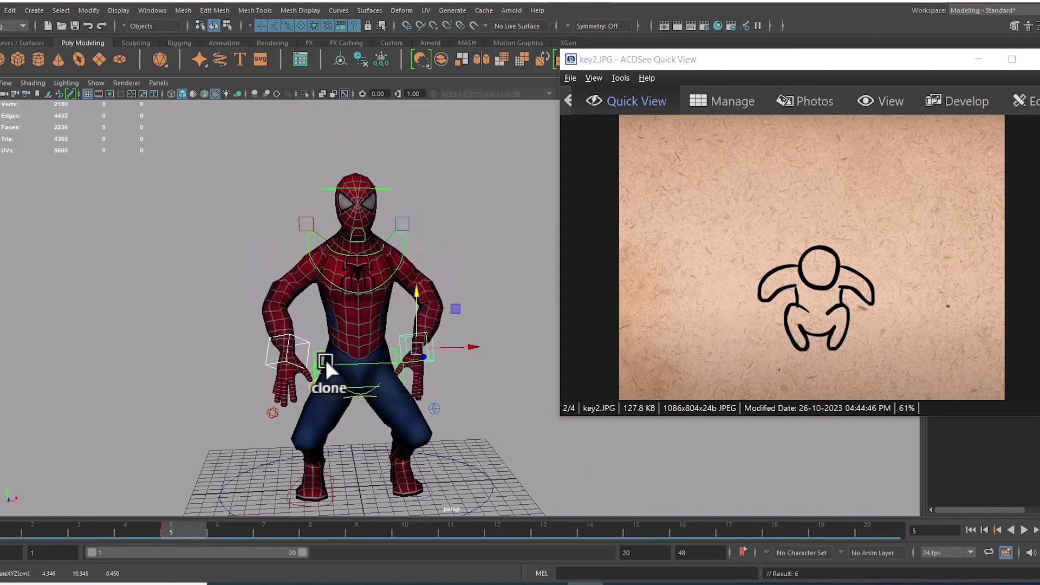
Spread both hands outward, turn both wrists, key them, and scrub to preview the crouch.
left_click(275, 356)
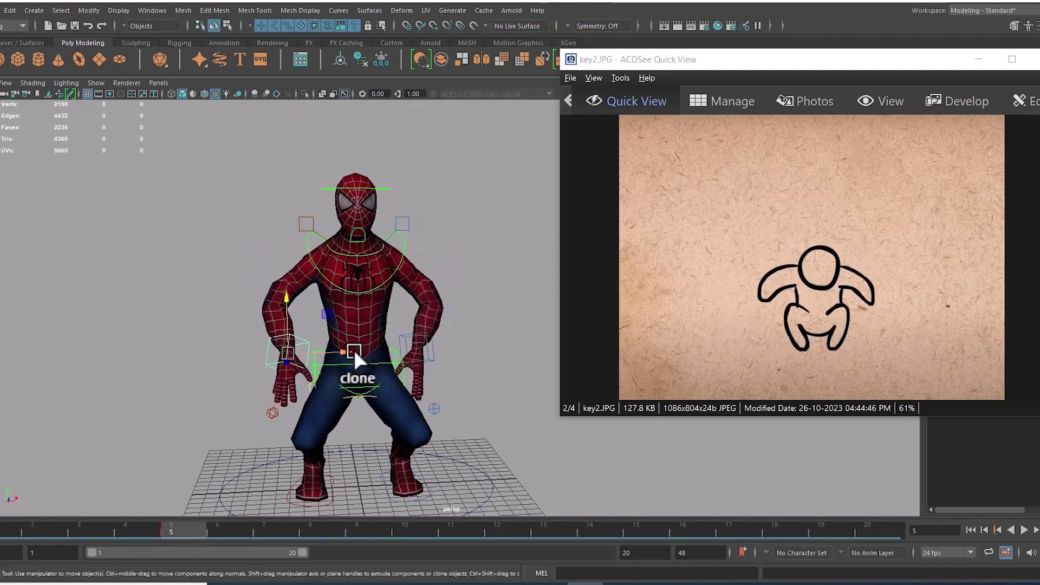
left_click_drag(353, 351, 294, 347)
left_click(440, 363)
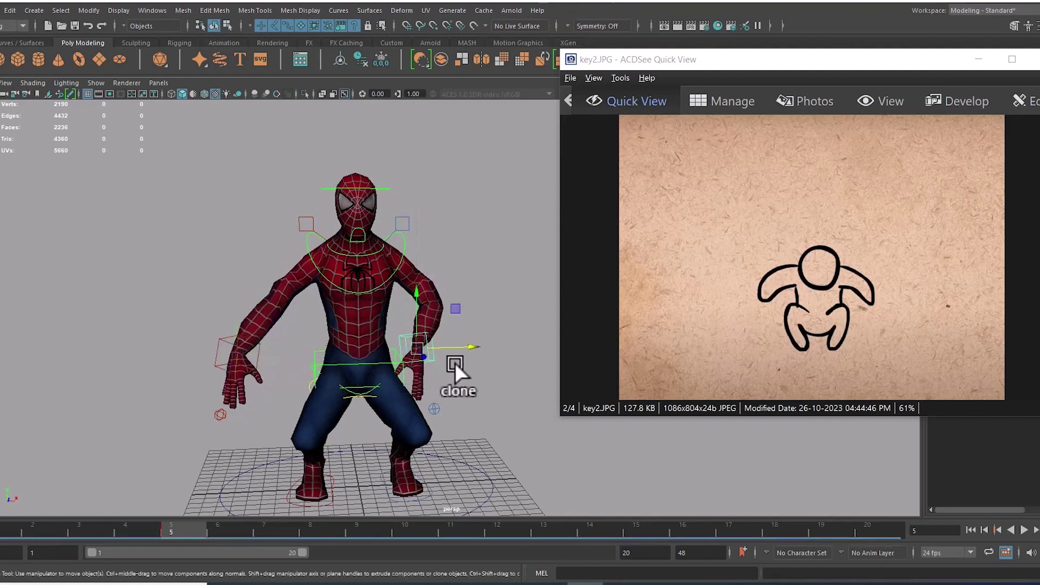
left_click_drag(476, 349, 517, 354)
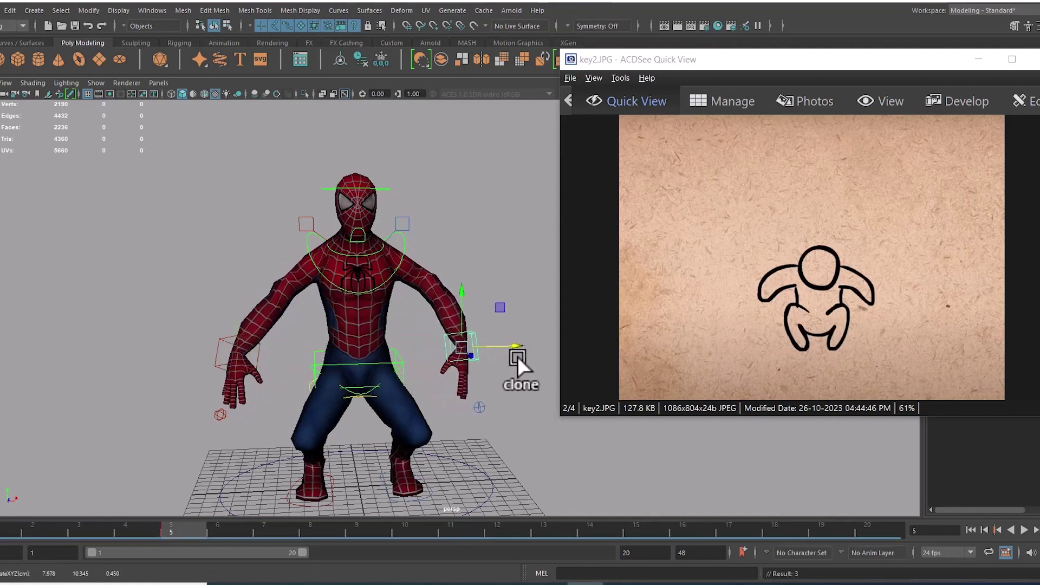
key("e")
left_click_drag(506, 317, 492, 304)
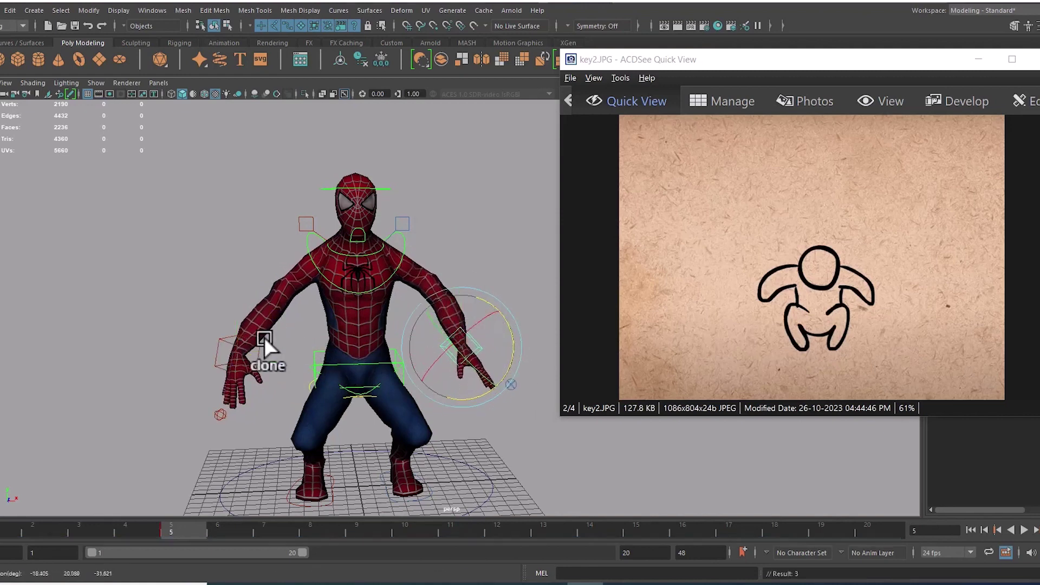
left_click(217, 349)
left_click_drag(267, 318, 209, 305)
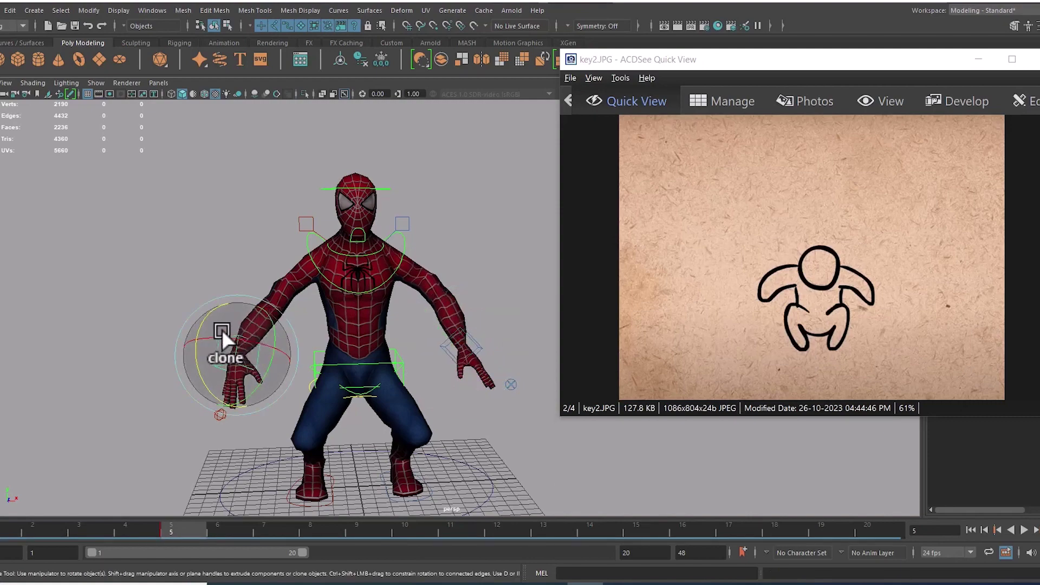
key("s")
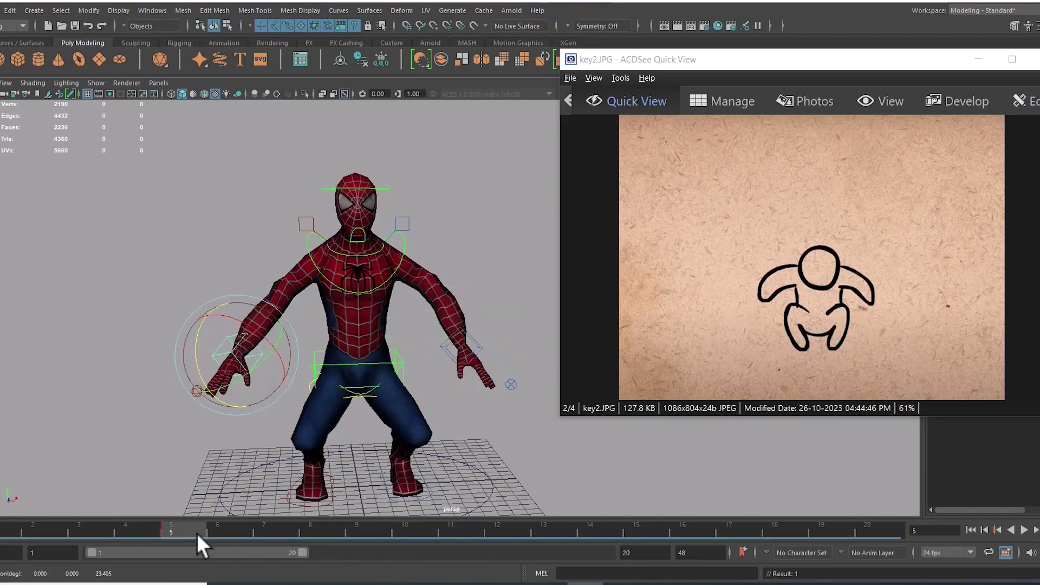
left_click_drag(152, 522, 161, 525)
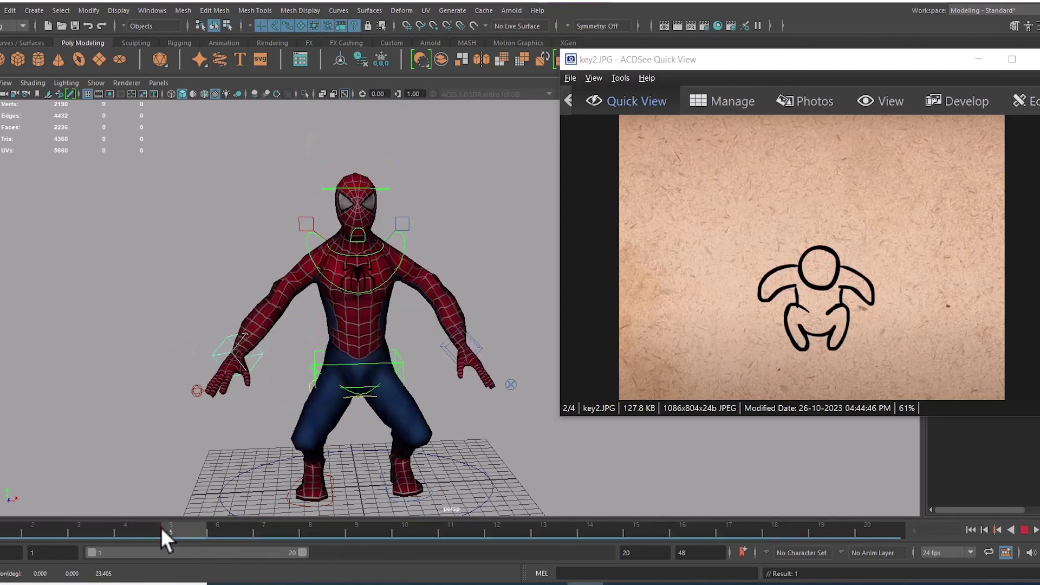
left_click(167, 528)
At frame 10, move the hip control up to raise the body for the jump.
scroll("down", 3)
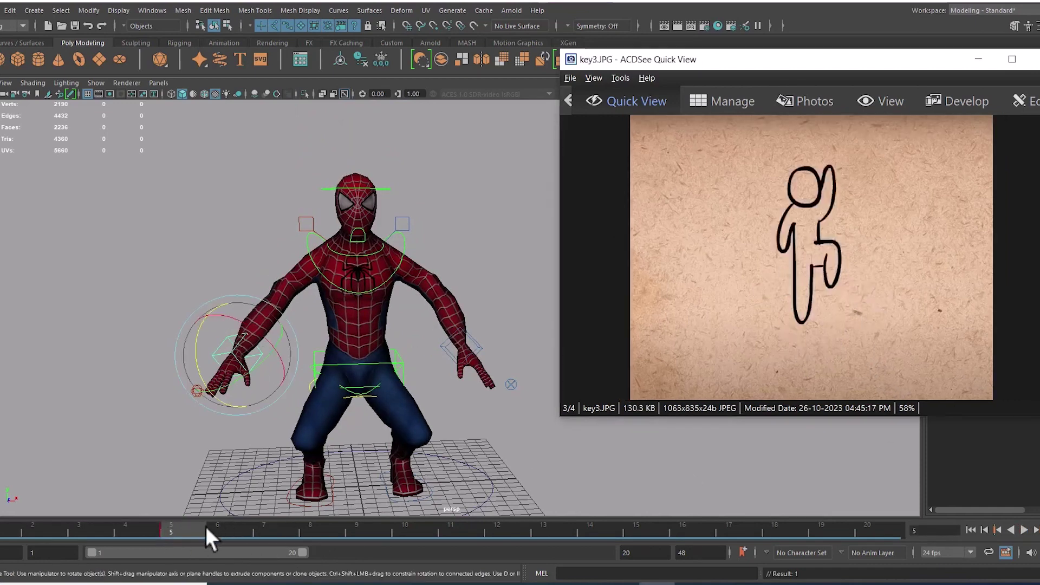
left_click_drag(206, 525, 262, 528)
left_click_drag(400, 536, 403, 538)
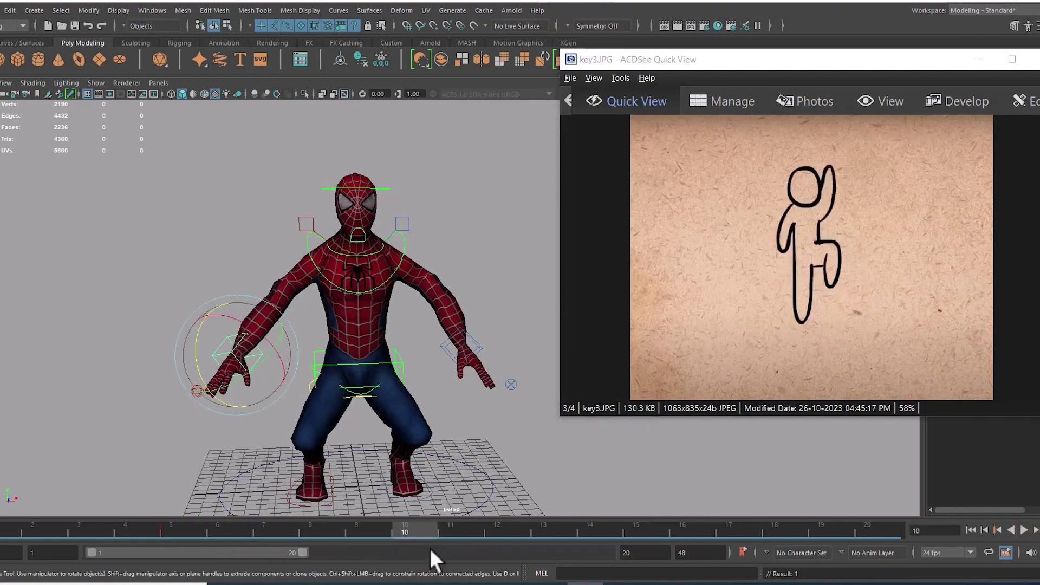
key("w")
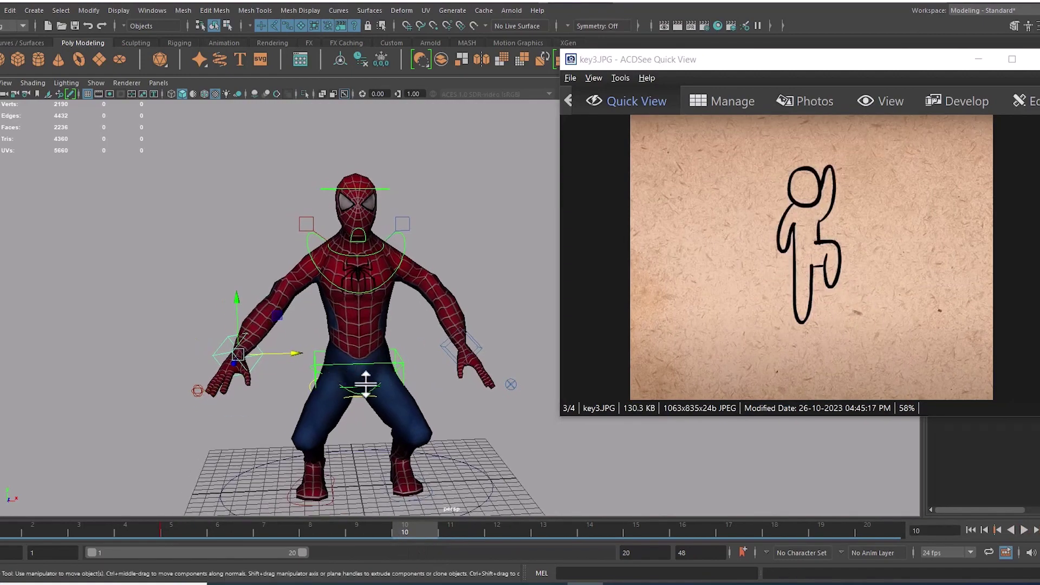
left_click(401, 364)
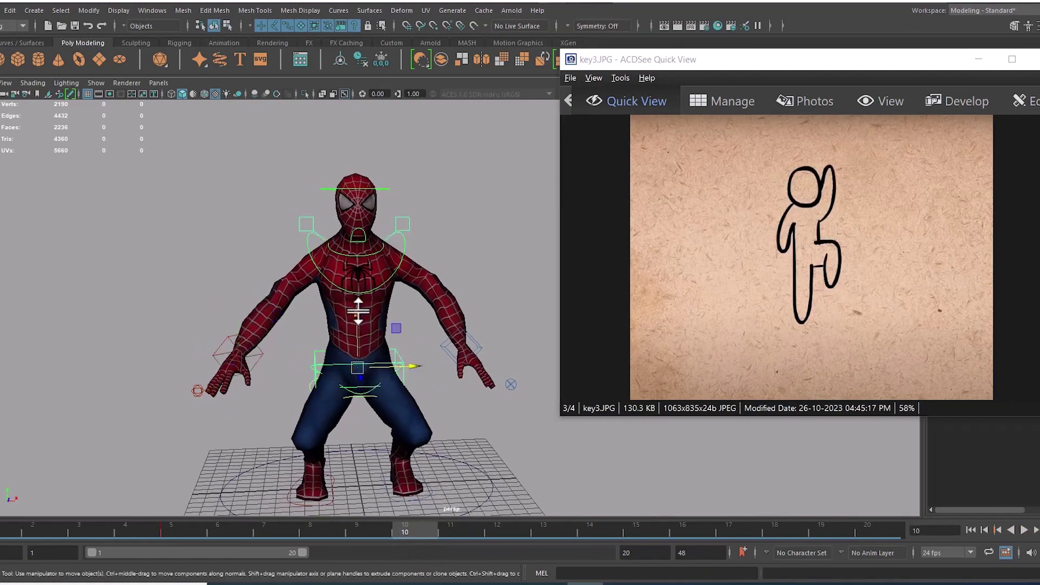
left_click_drag(358, 311, 369, 34)
left_click_drag(414, 246, 396, 301)
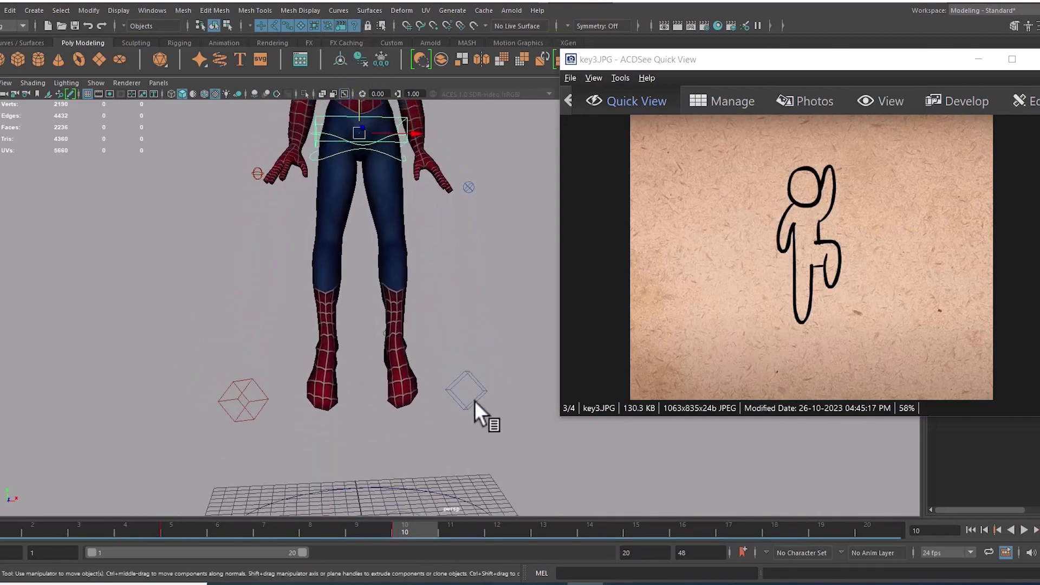
Raise one hand control high beside the head and settle its height.
left_click_drag(487, 392, 460, 417)
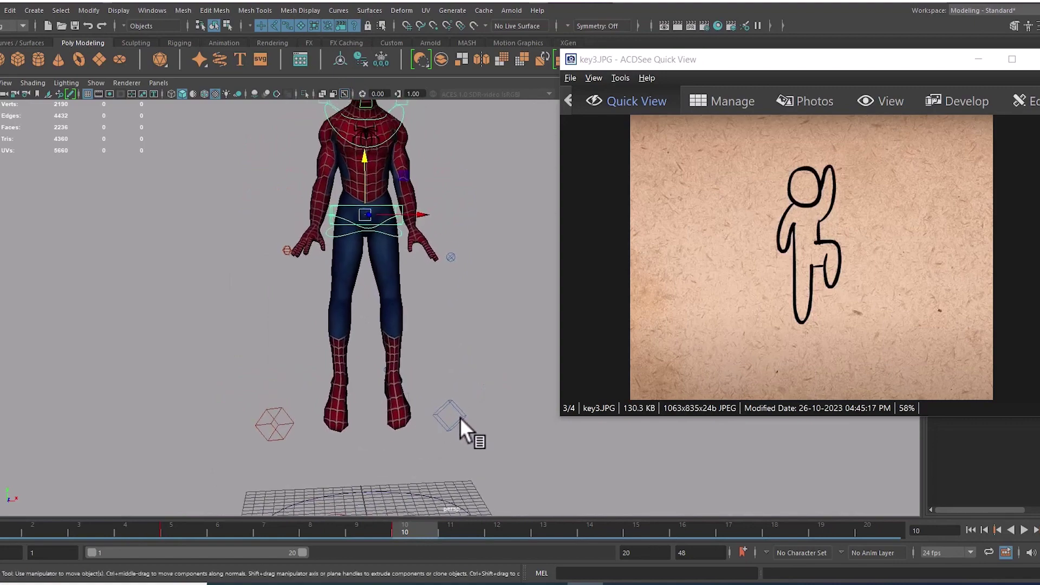
left_click(460, 418)
left_click_drag(477, 430, 420, 376)
left_click_drag(442, 388, 459, 101)
left_click_drag(459, 102, 423, 266)
left_click_drag(417, 212, 401, 128)
key("e")
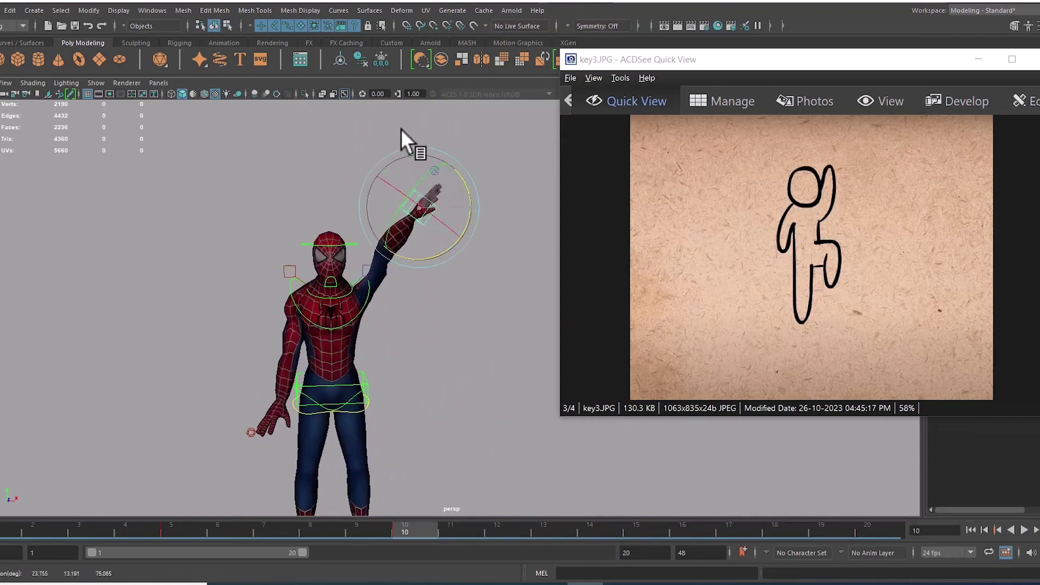
key("w")
left_click_drag(402, 170, 421, 307)
left_click_drag(414, 205, 435, 251)
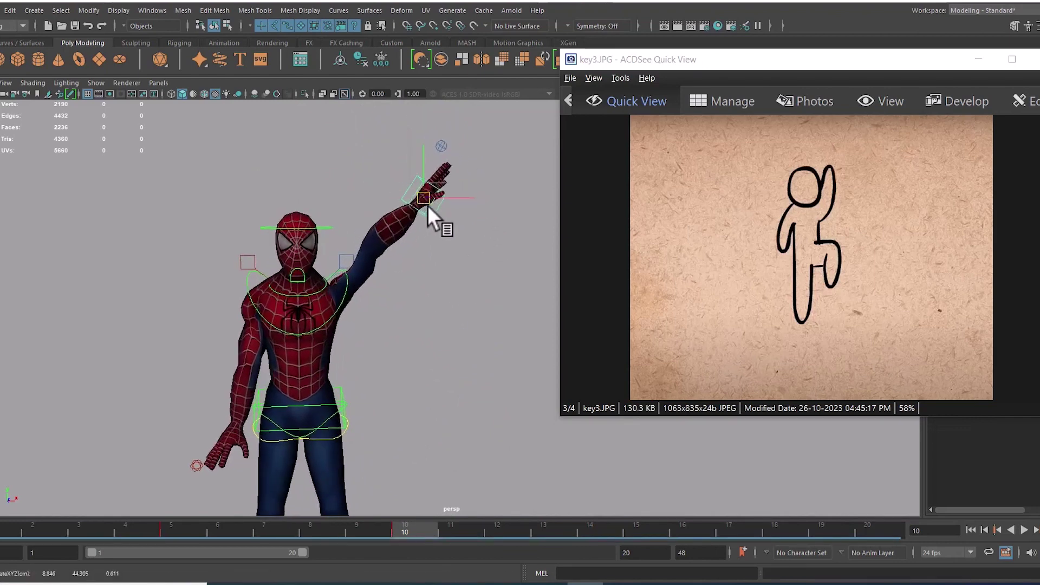
Rotate the shoulder control to tilt it slightly.
left_click(360, 252)
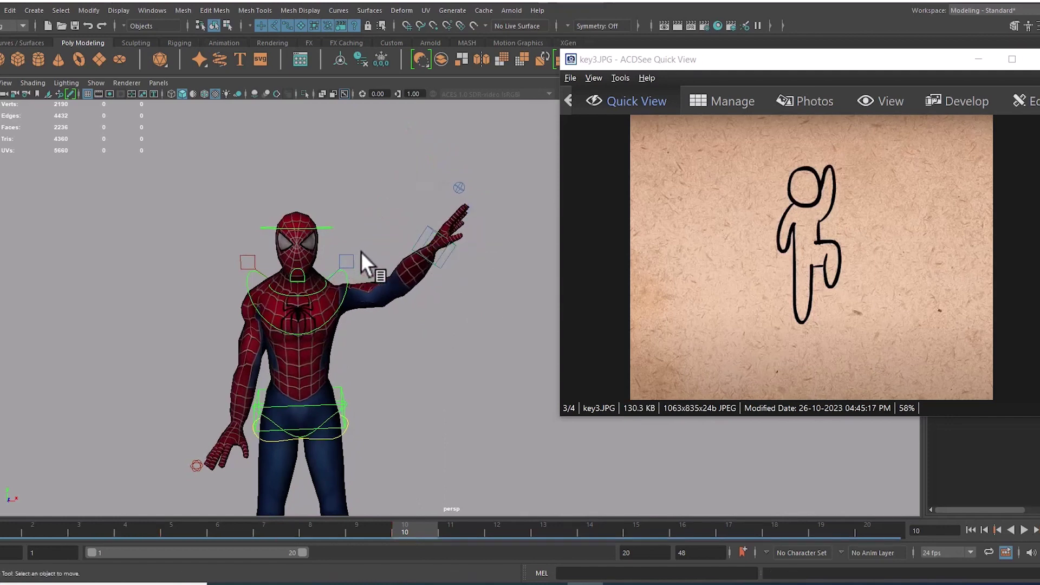
left_click(349, 252)
key("e")
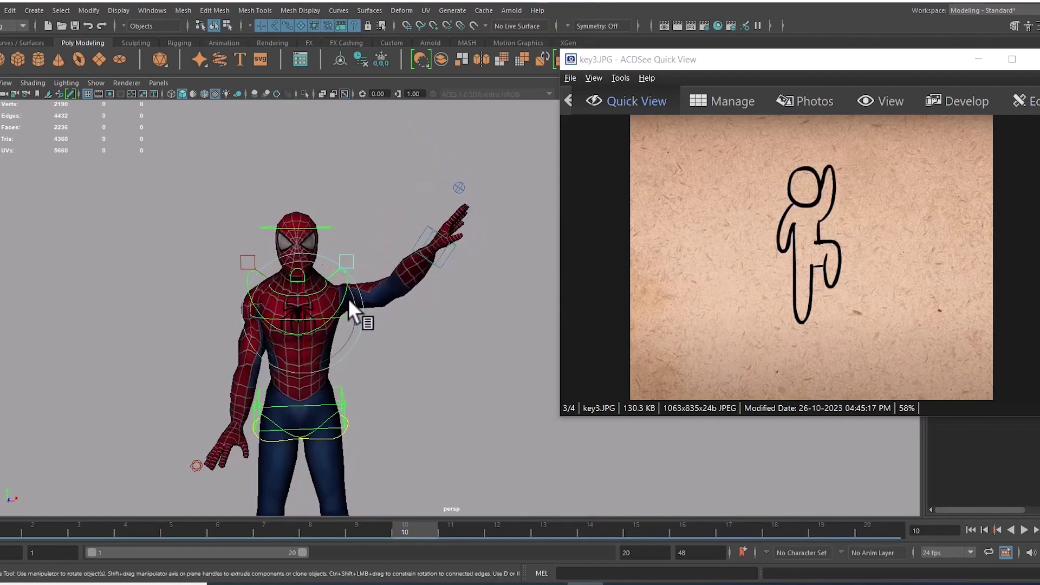
left_click_drag(349, 285, 344, 275)
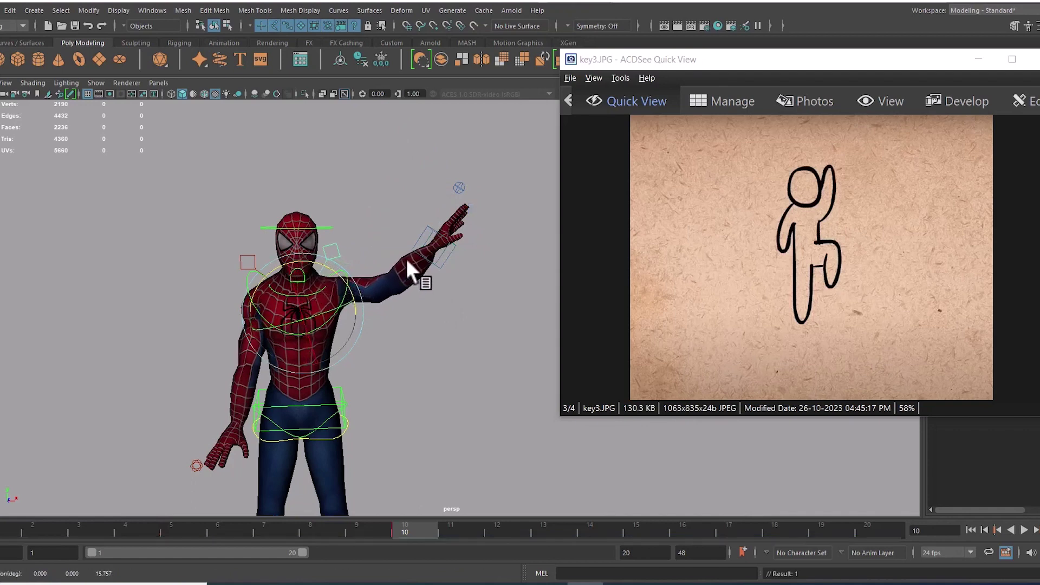
Lift the left hand control above shoulder height, then view it from the side.
left_click(433, 243)
key("w")
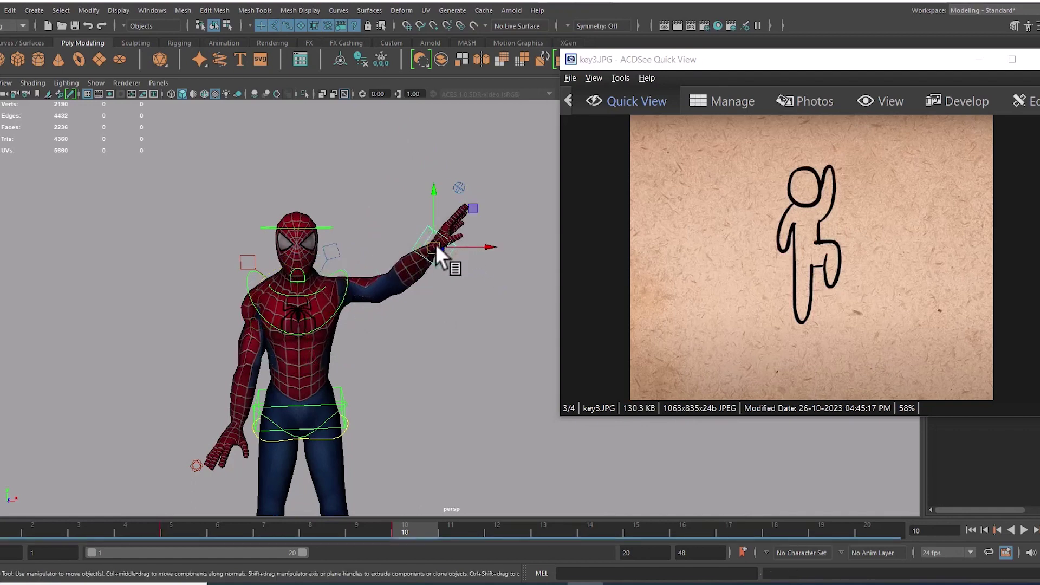
left_click_drag(435, 244, 424, 249)
key("space")
left_click_drag(429, 329, 430, 283)
left_click_drag(430, 284, 475, 313)
scroll("down", 3)
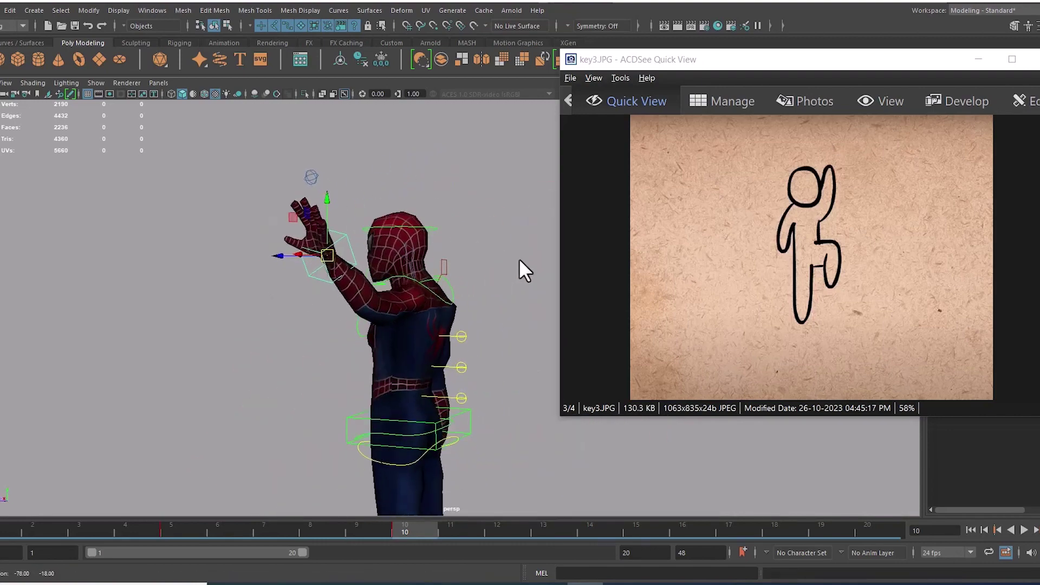
key("space")
left_click_drag(480, 294, 527, 298)
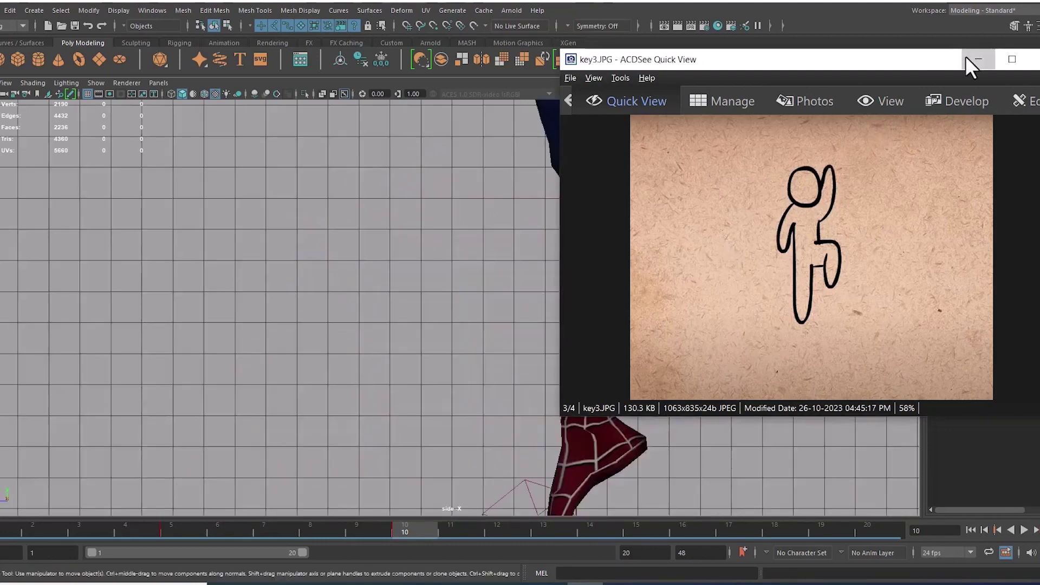
Hide the sketch viewer and raise the left hand higher in side view.
left_click(967, 57)
left_click_drag(625, 313, 585, 442)
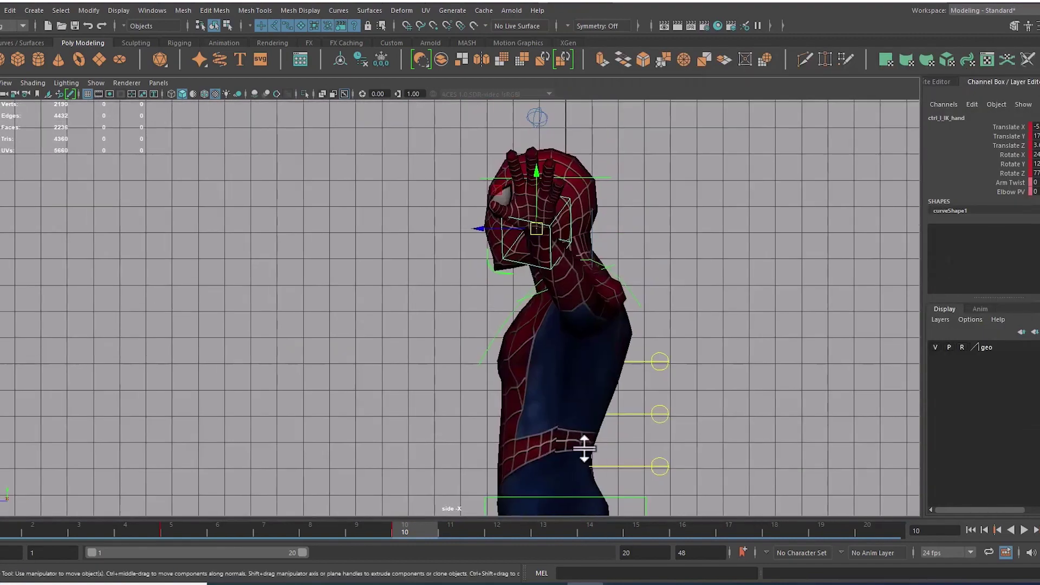
left_click_drag(532, 238, 458, 111)
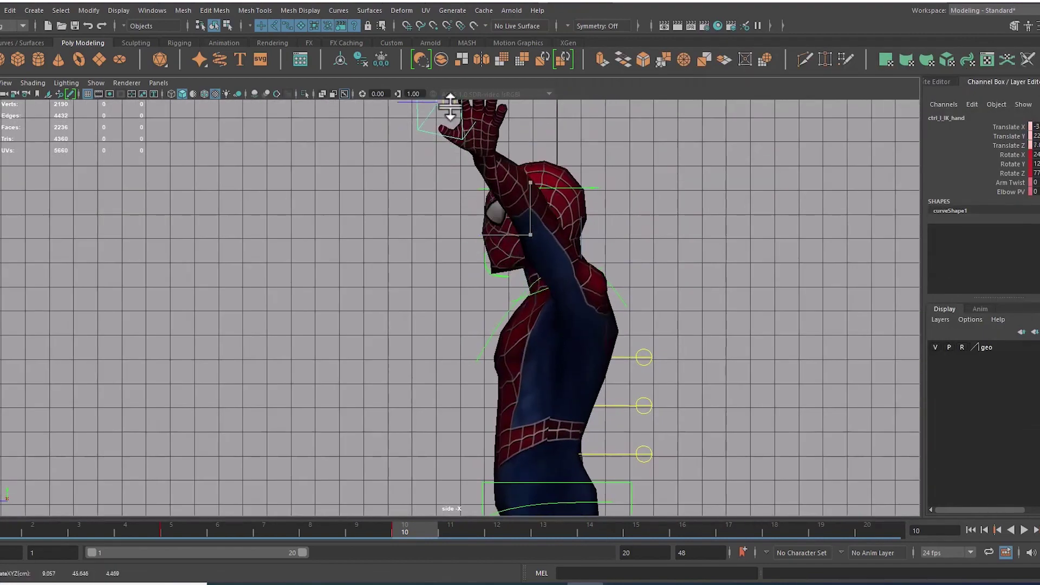
key("space")
left_click_drag(603, 264, 605, 293)
left_click_drag(596, 251, 578, 425)
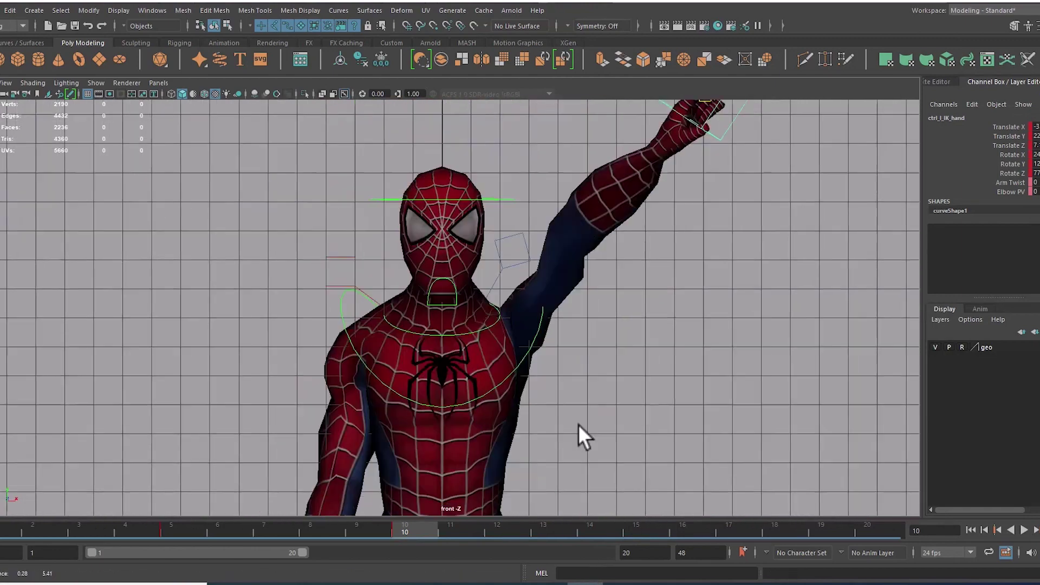
Nudge the arm in front view, then rotate the hand more upright in perspective.
left_click_drag(699, 158, 672, 158)
key("space")
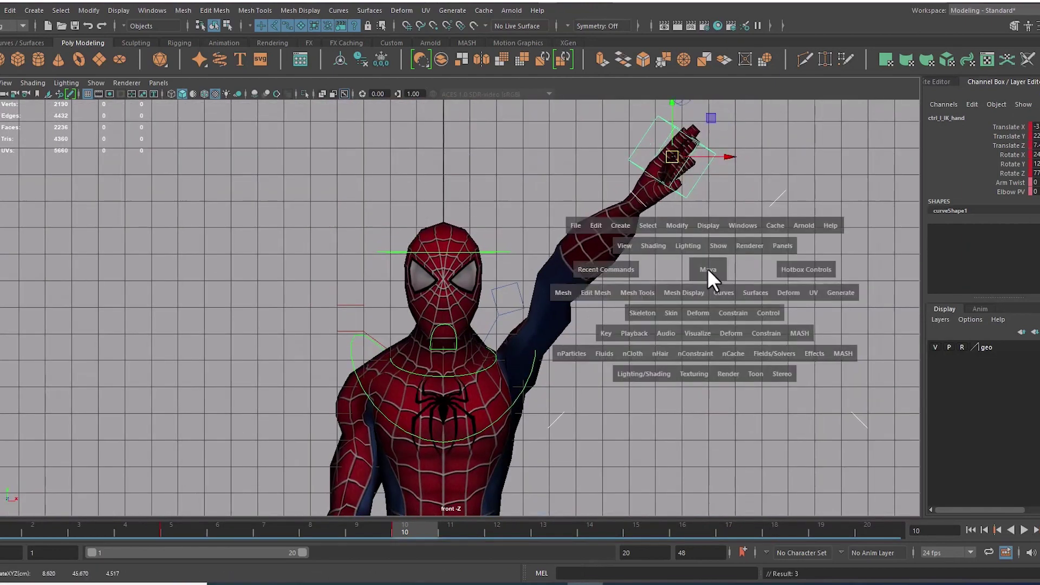
left_click_drag(708, 269, 593, 376)
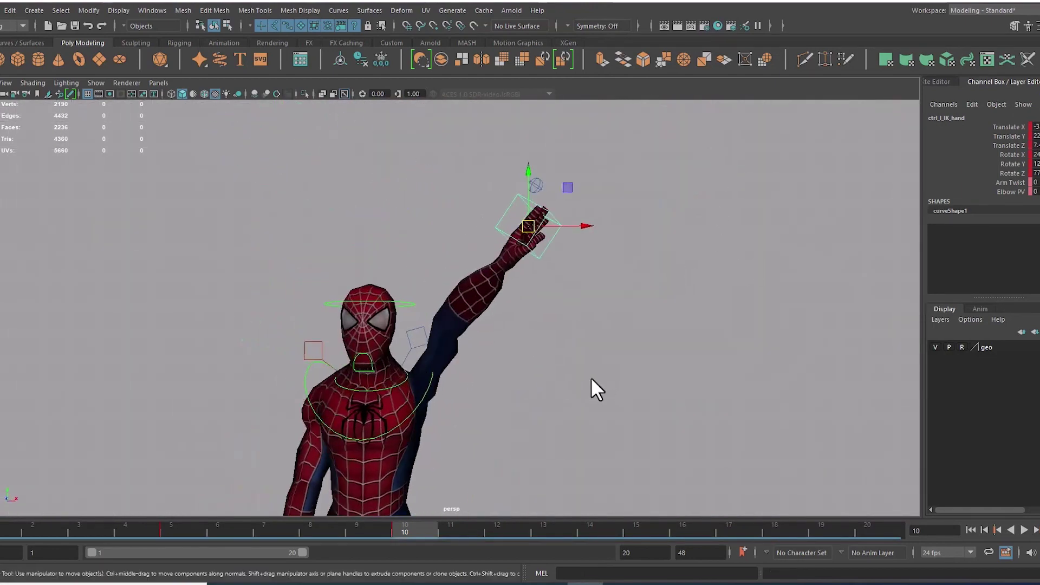
key("e")
left_click_drag(558, 250, 447, 360)
key("w")
With the key3 sketch back in view, rotate the shoulders spine control to tilt the chest slightly.
left_click(437, 367)
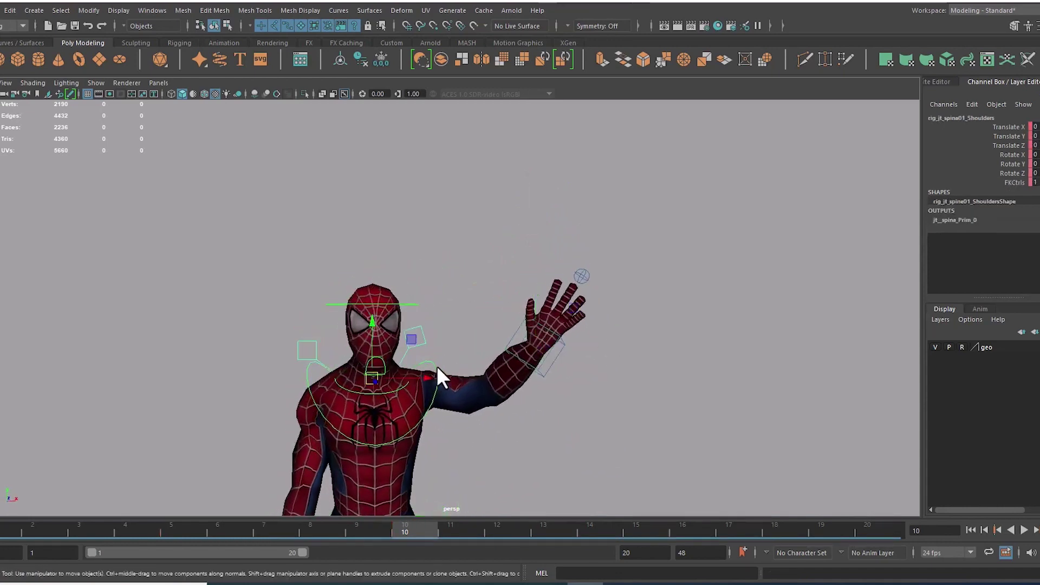
key("alt+Tab")
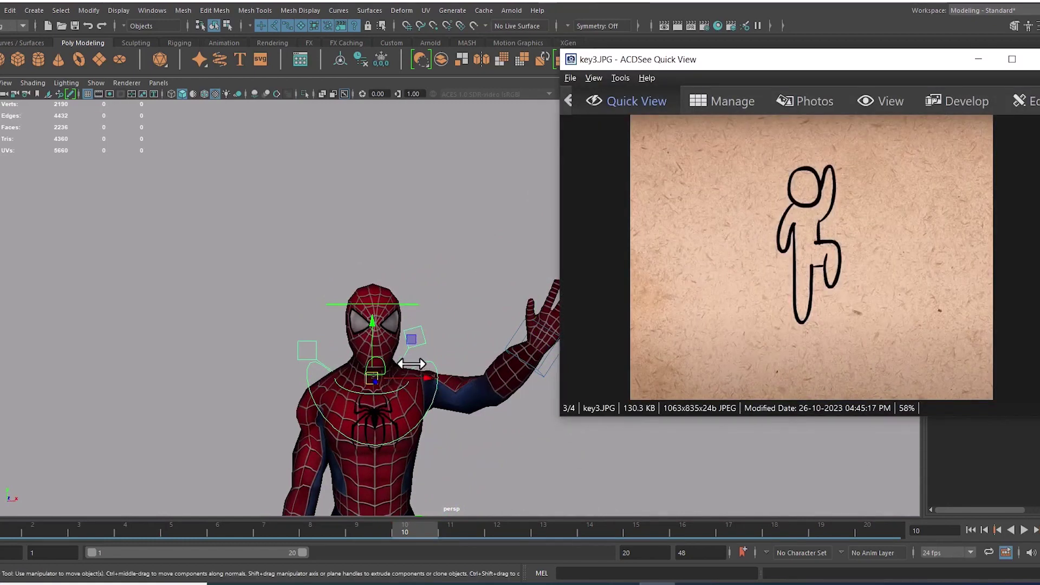
left_click_drag(384, 366, 413, 387)
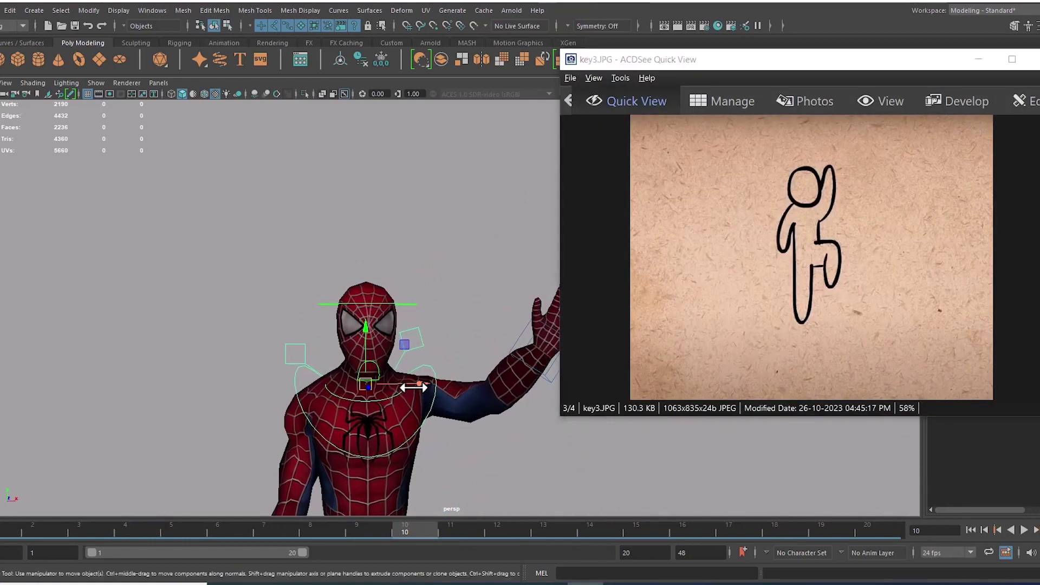
key("e")
left_click_drag(409, 348, 410, 342)
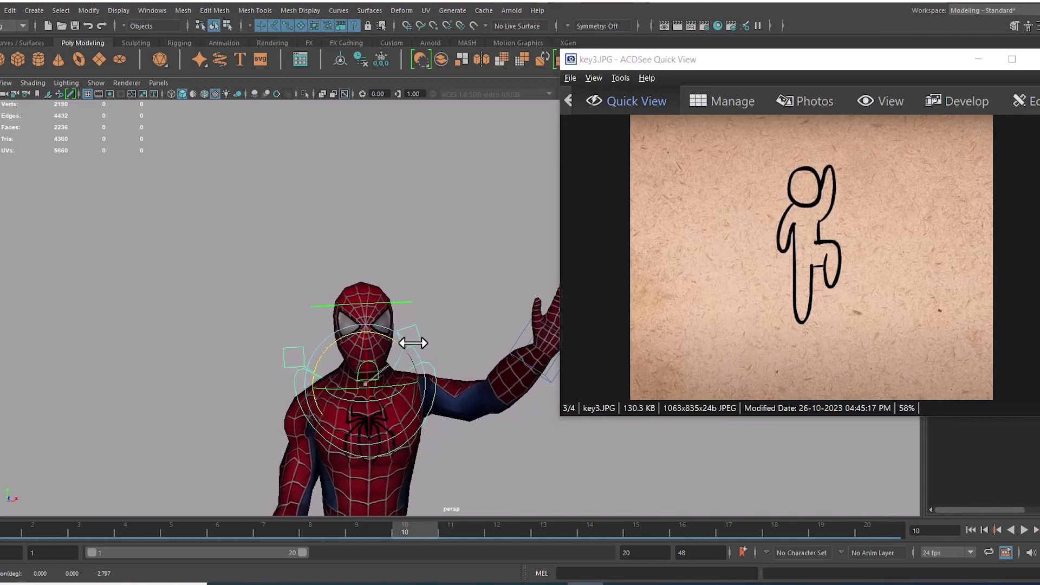
Rotate the foot control cube and ready it for moving upward.
scroll("down", 3)
scroll("down", 3)
scroll("up", 3)
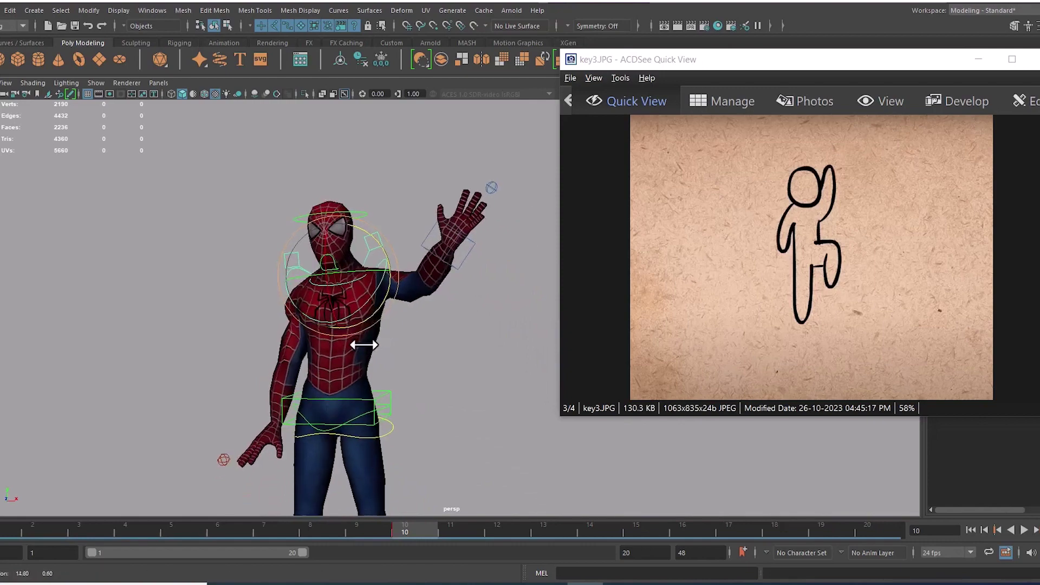
scroll("up", 3)
left_click_drag(393, 321, 369, 216)
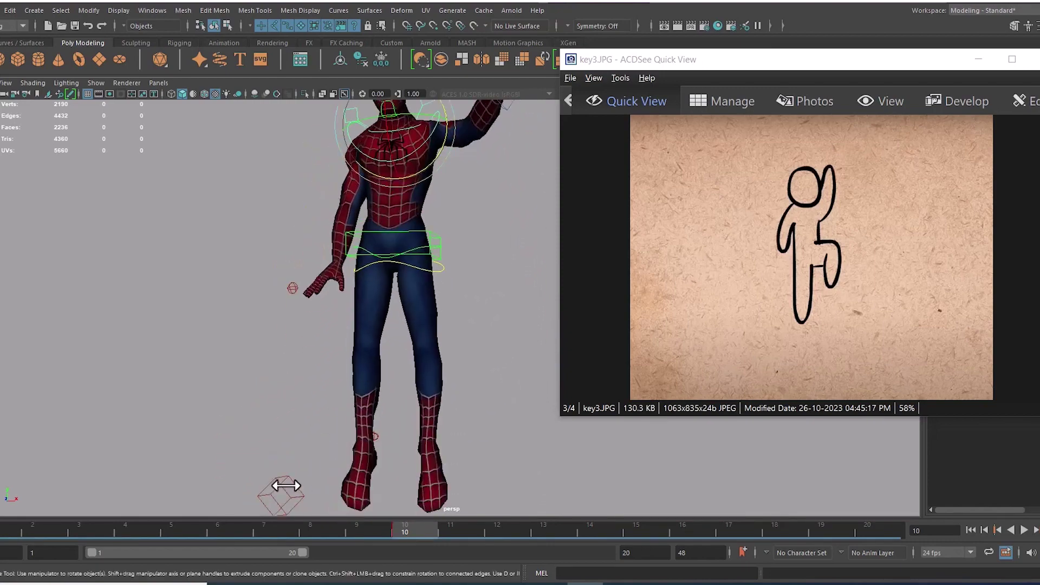
left_click(286, 486)
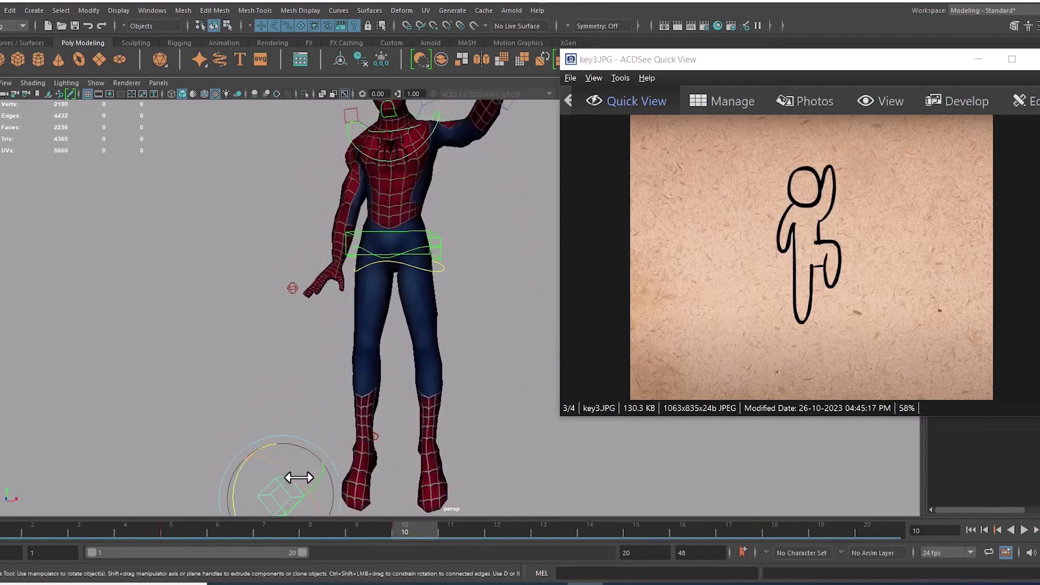
left_click_drag(251, 462, 252, 493)
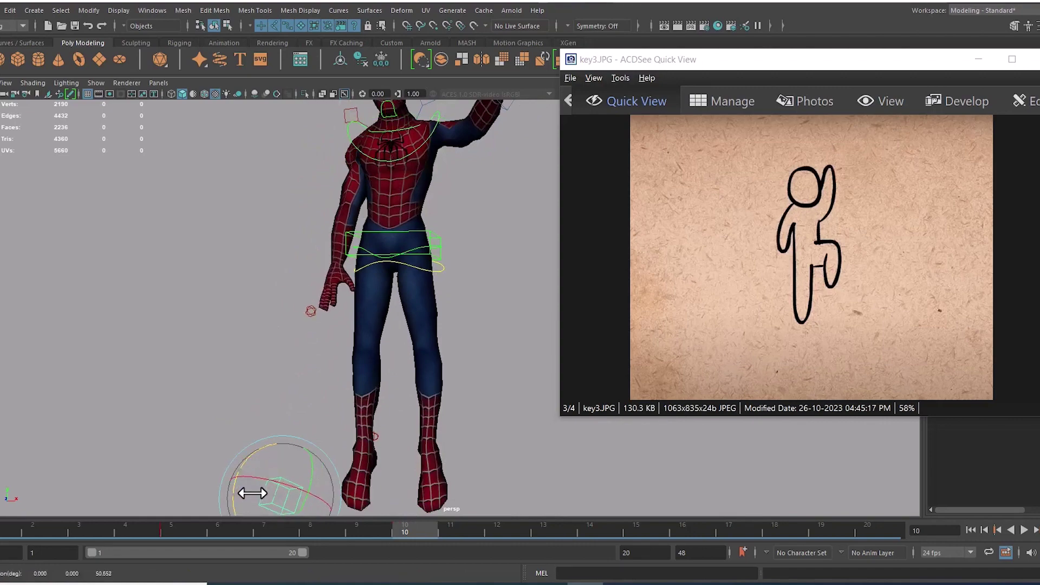
scroll("down", 3)
scroll("down", 3)
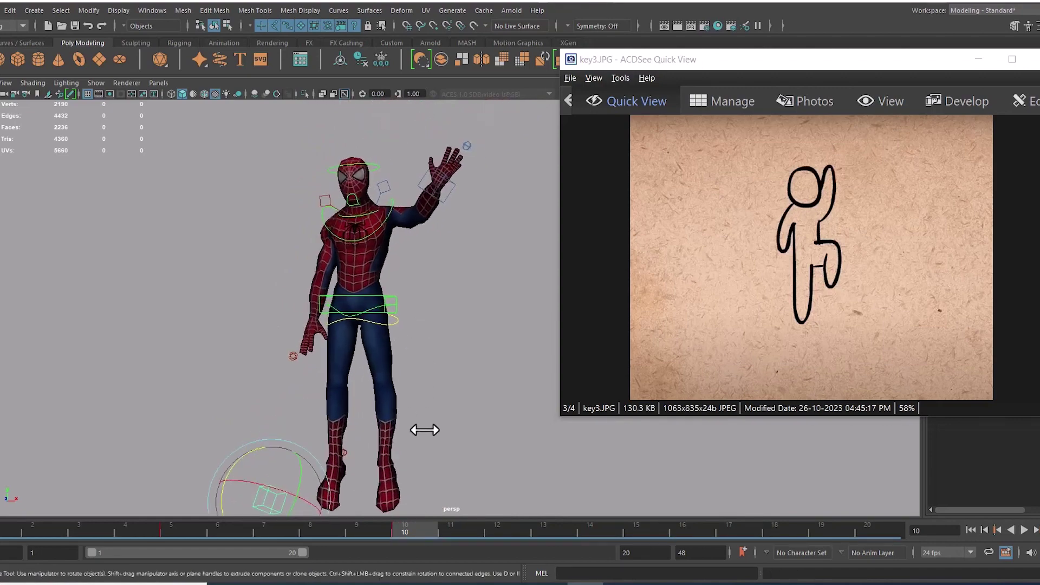
left_click_drag(425, 430, 448, 325)
left_click_drag(448, 325, 513, 374)
left_click_drag(513, 374, 488, 507)
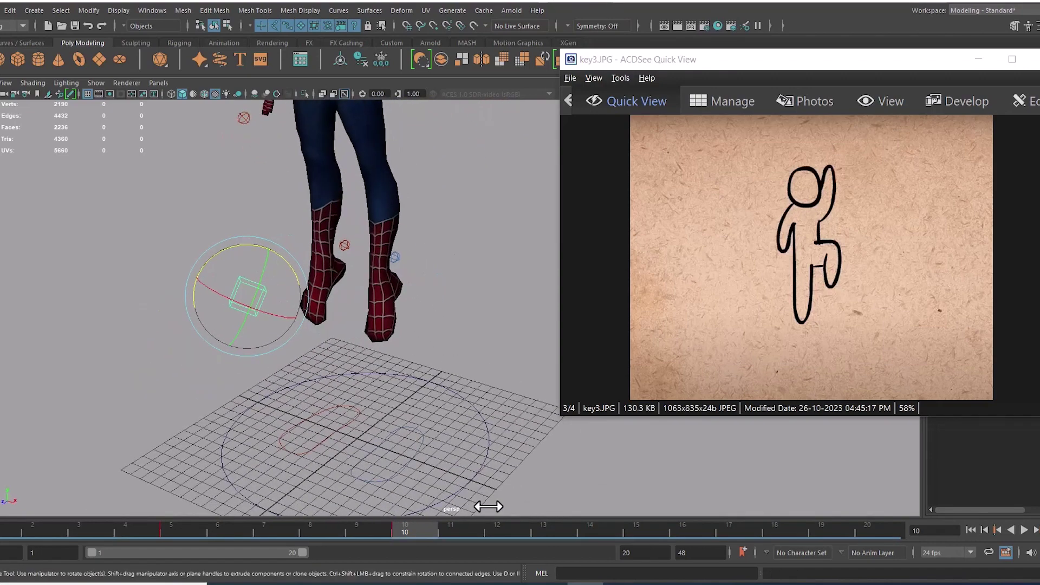
left_click_drag(400, 470, 465, 311)
key("w")
left_click_drag(436, 346, 409, 198)
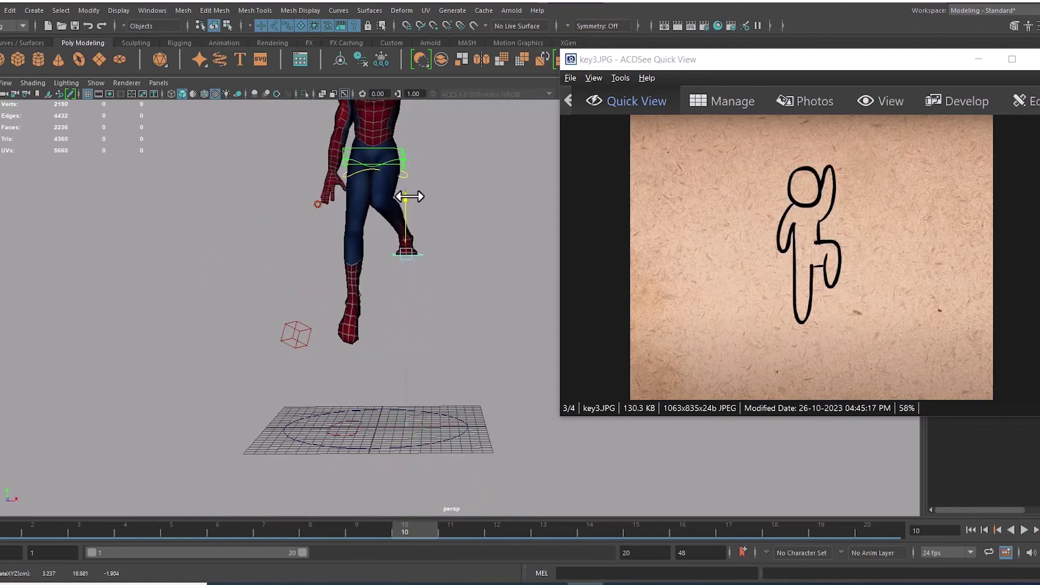
Key the lifted foot at frame 10 and pull it inward in front view to bend the knee.
key("s")
key("space")
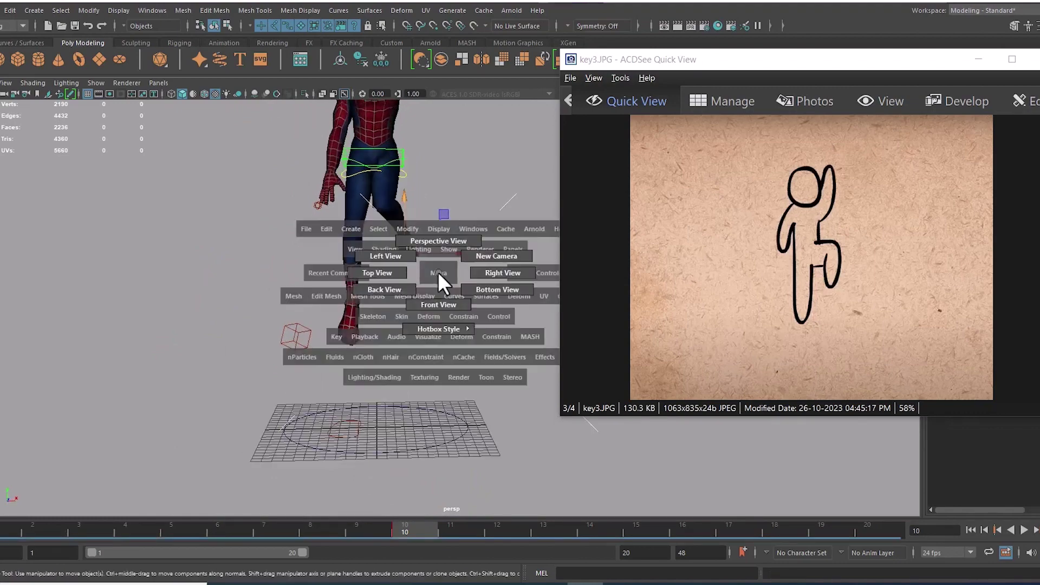
left_click_drag(438, 274, 438, 310)
scroll("down", 3)
scroll("up", 3)
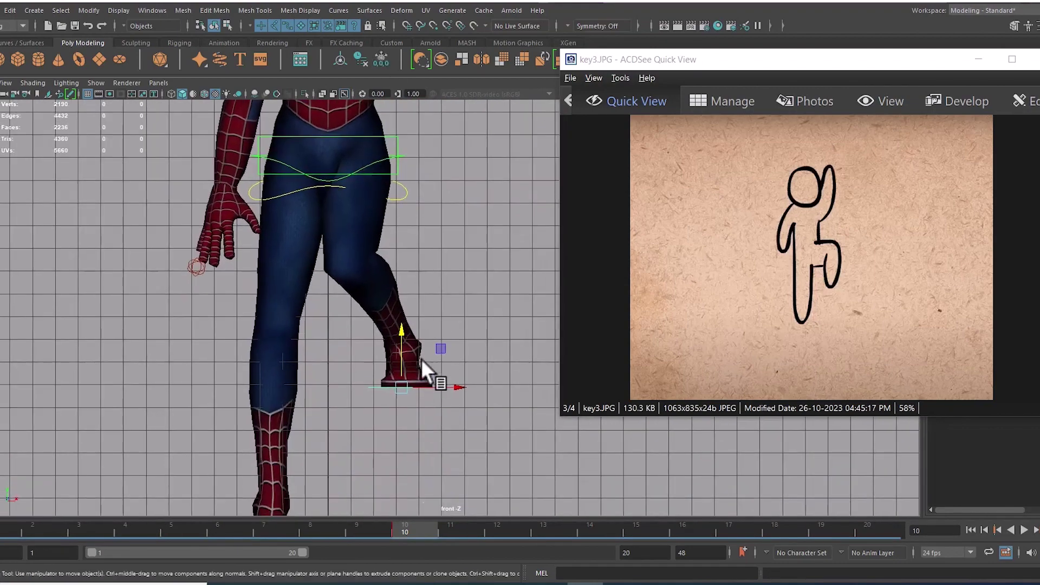
scroll("up", 3)
left_click_drag(378, 386, 359, 174)
In perspective, nudge the foot control upward and adjust the foot and knee controls.
key("space")
key("space")
left_click_drag(353, 430, 441, 368)
left_click(433, 489)
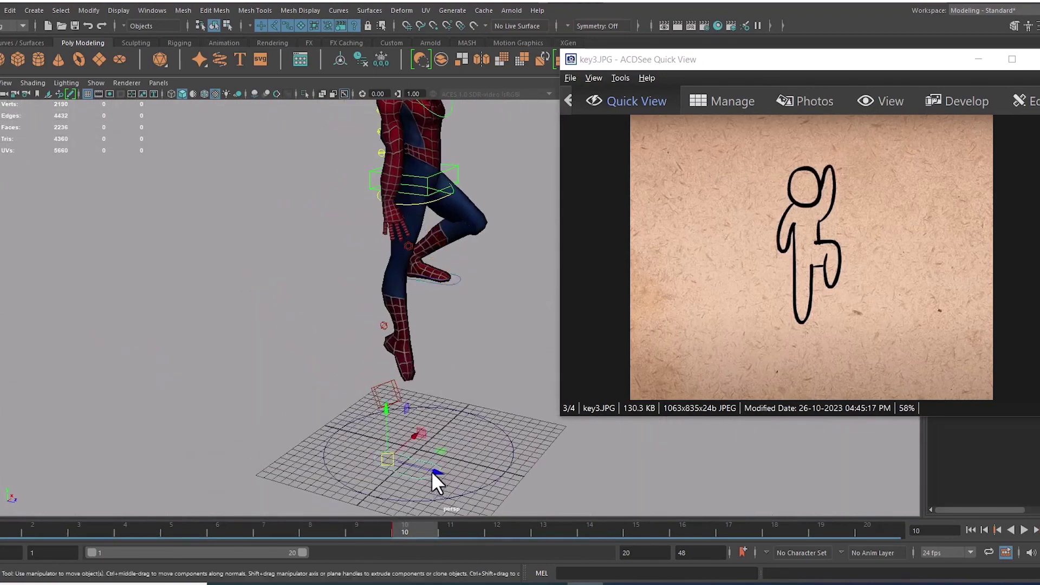
left_click(390, 360)
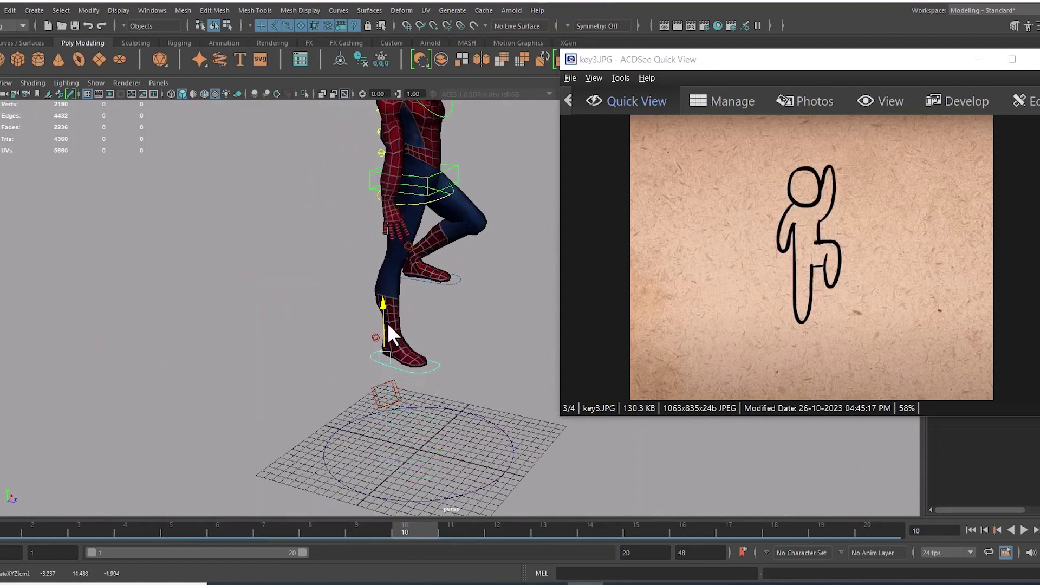
left_click_drag(388, 324, 440, 279)
key("e")
left_click(408, 268)
key("w")
Frame and centre the character's torso in the front view.
left_click_drag(440, 279, 457, 334)
left_click_drag(441, 250, 480, 269)
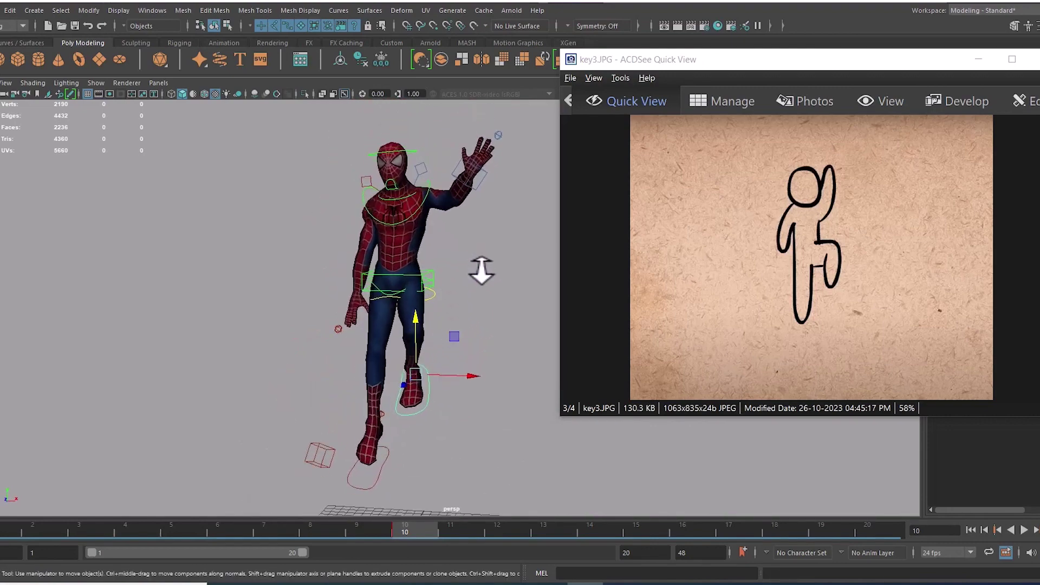
key("space")
left_click_drag(479, 286, 477, 299)
left_click_drag(476, 299, 444, 414)
left_click_drag(444, 414, 441, 301)
Move the raised hand's wrist control slightly up and left.
left_click(464, 265)
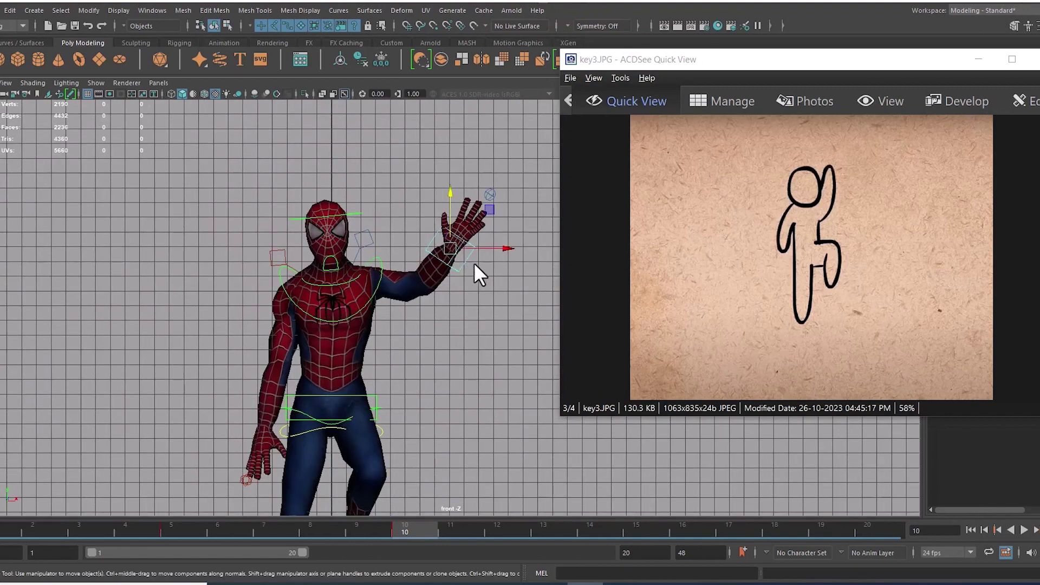
left_click_drag(453, 241, 503, 300)
key("e")
key("w")
key("space")
Orbit around the character to check the pose, briefly selecting the shoulder control.
left_click_drag(418, 252, 431, 369)
left_click(389, 245)
key("e")
left_click(429, 312)
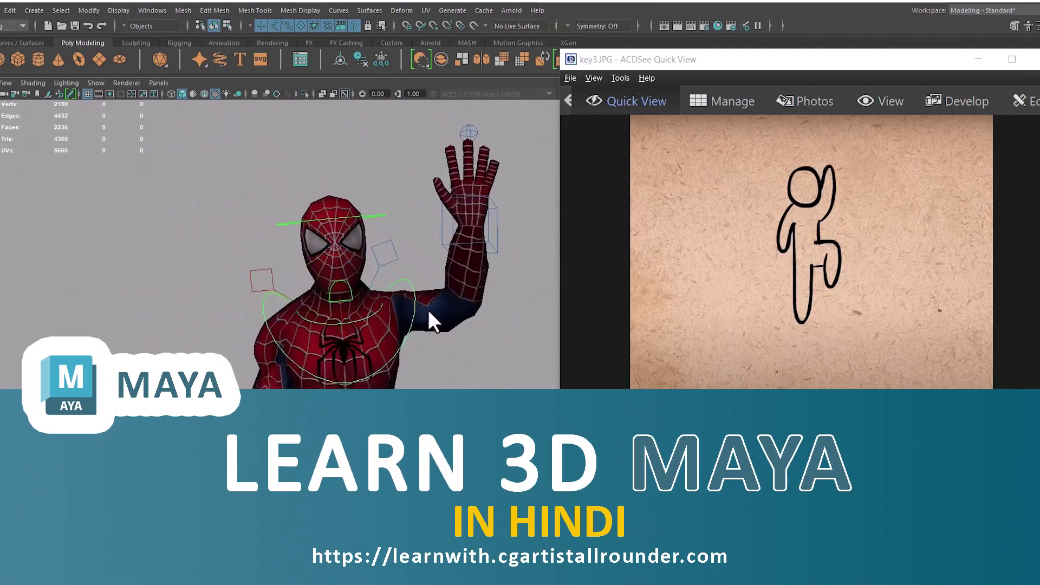
scroll("down", 3)
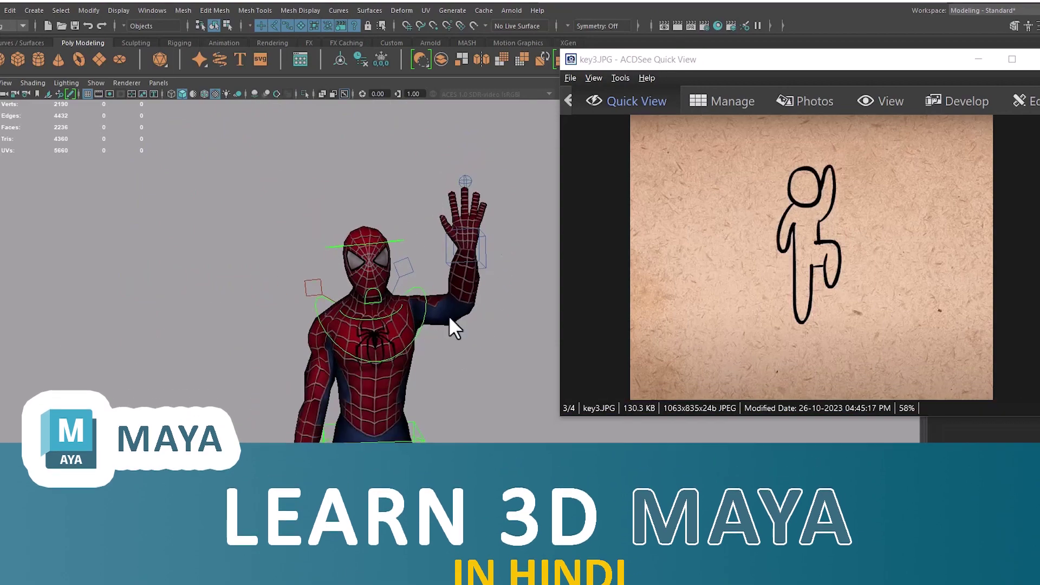
left_click_drag(449, 317, 466, 413)
scroll("up", 3)
left_click_drag(466, 412, 476, 209)
Raise the lifted foot control slightly and key it at frame 10.
left_click_drag(445, 368, 477, 363)
left_click(473, 352)
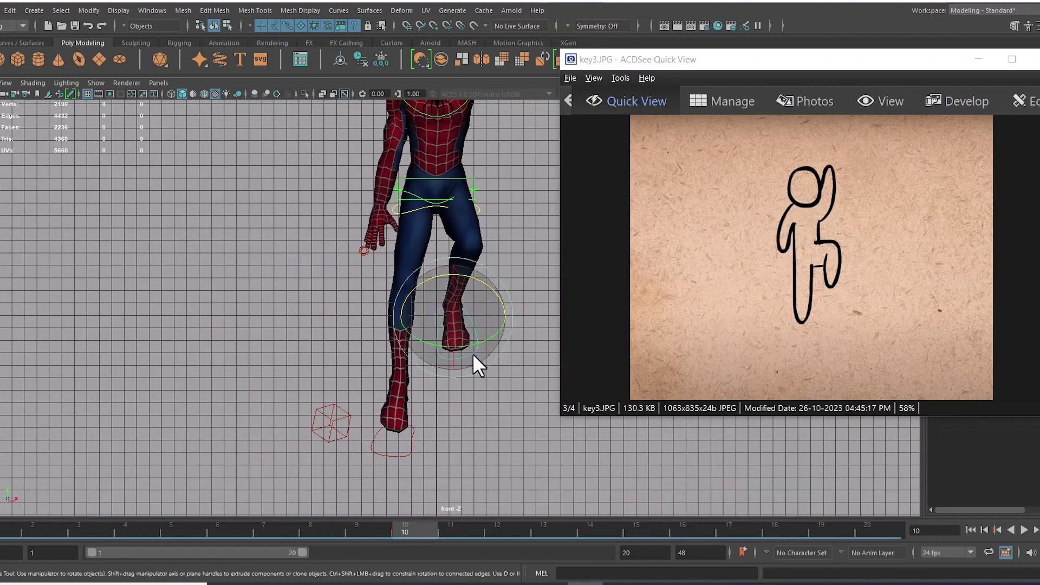
key("w")
left_click_drag(458, 319, 461, 305)
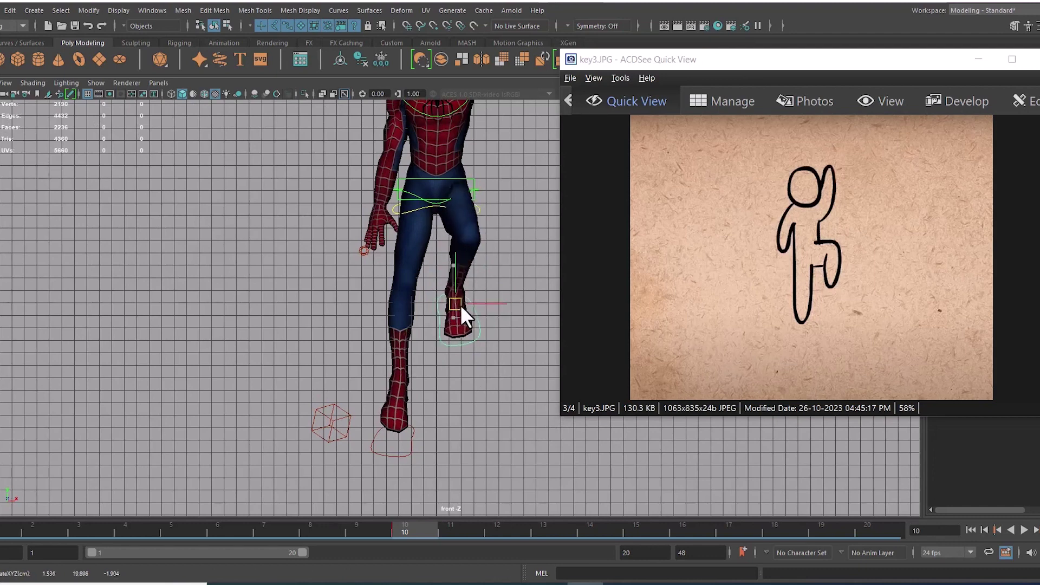
key("s")
Shift the left foot control slightly right, then scrub back toward frame 5.
left_click(407, 454)
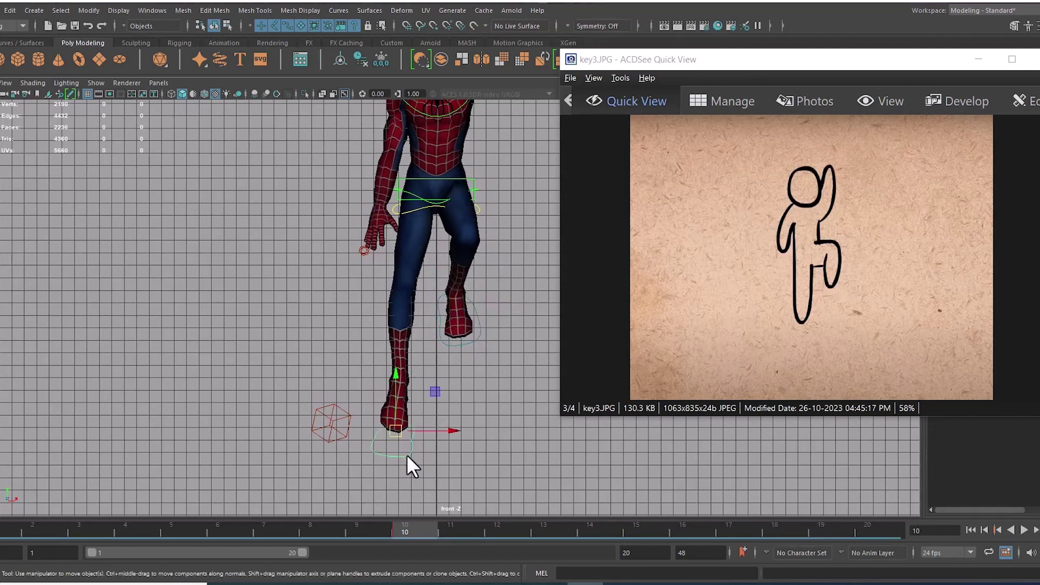
left_click_drag(395, 434, 409, 434)
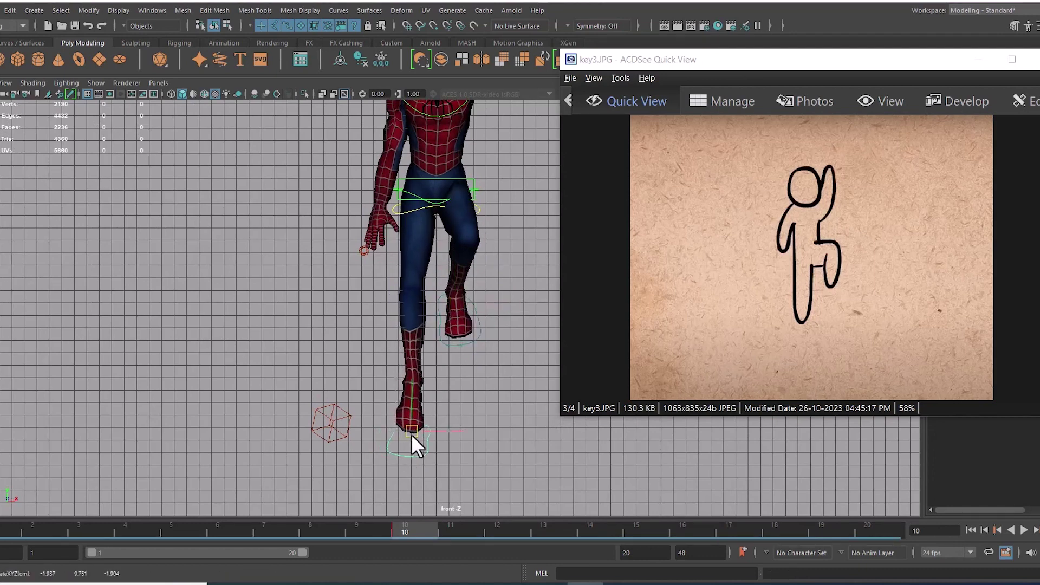
left_click_drag(412, 434, 432, 408)
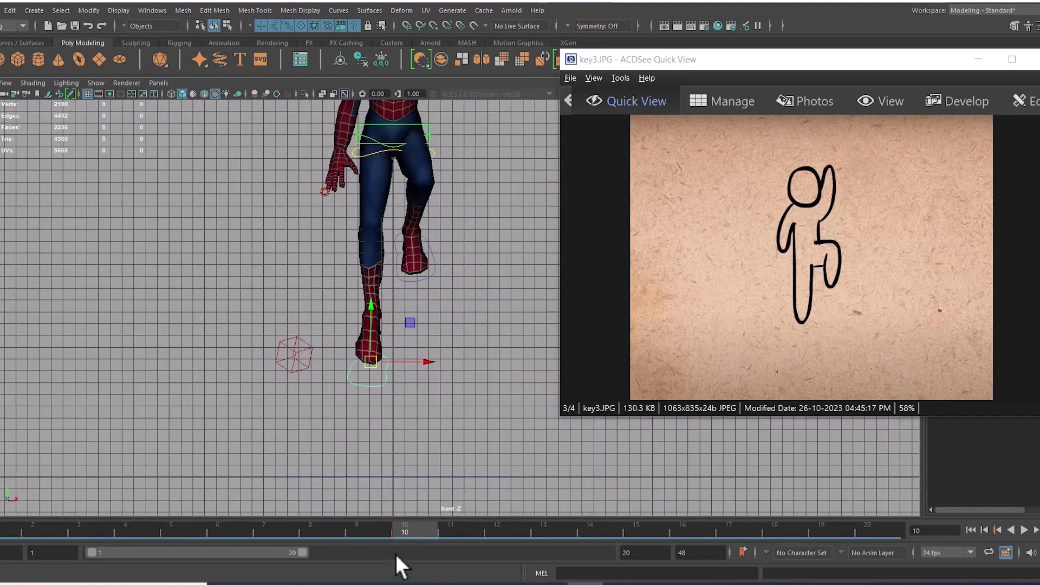
left_click_drag(409, 528, 193, 532)
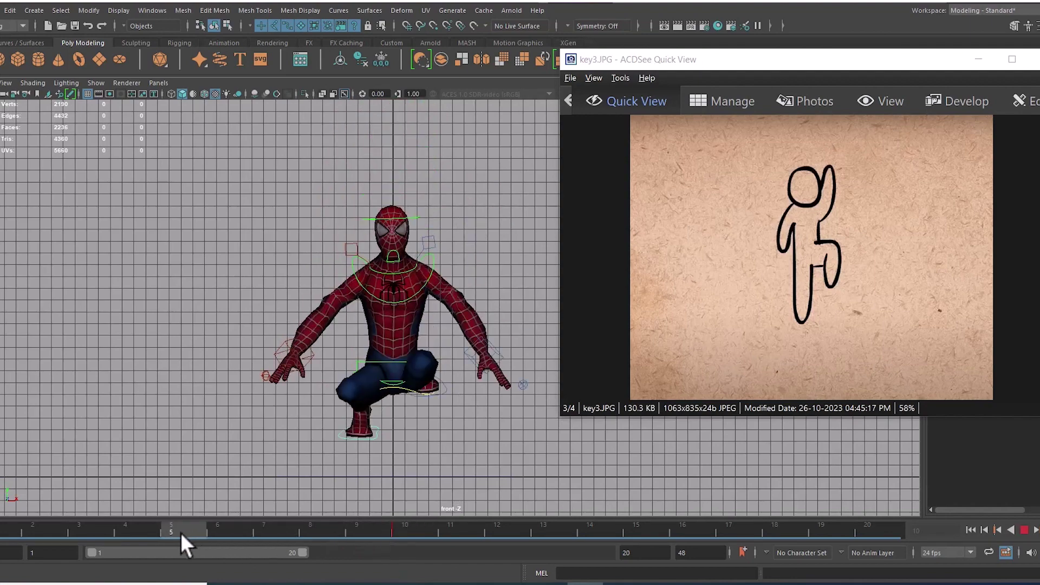
Review frame 1, move the sketch window aside, and return to the frame 5 crouch.
left_click_drag(167, 532, 5, 516)
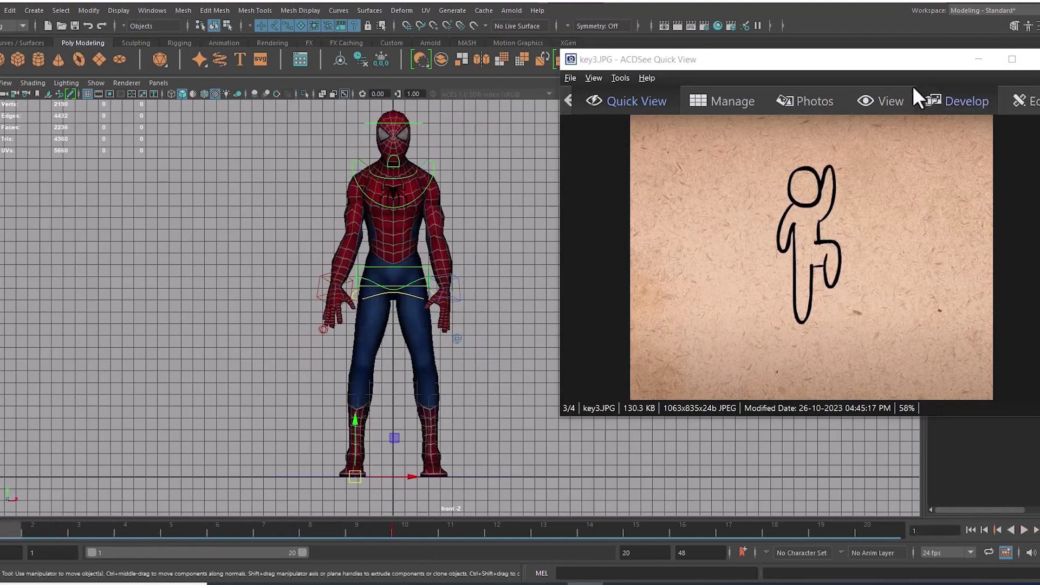
left_click_drag(864, 62, 957, 103)
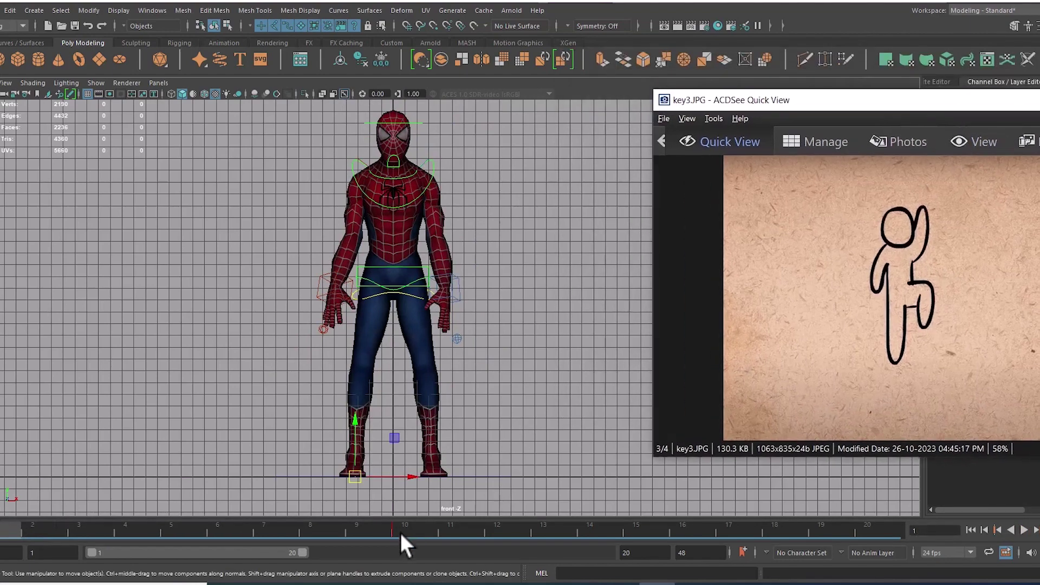
left_click_drag(401, 532, 182, 525)
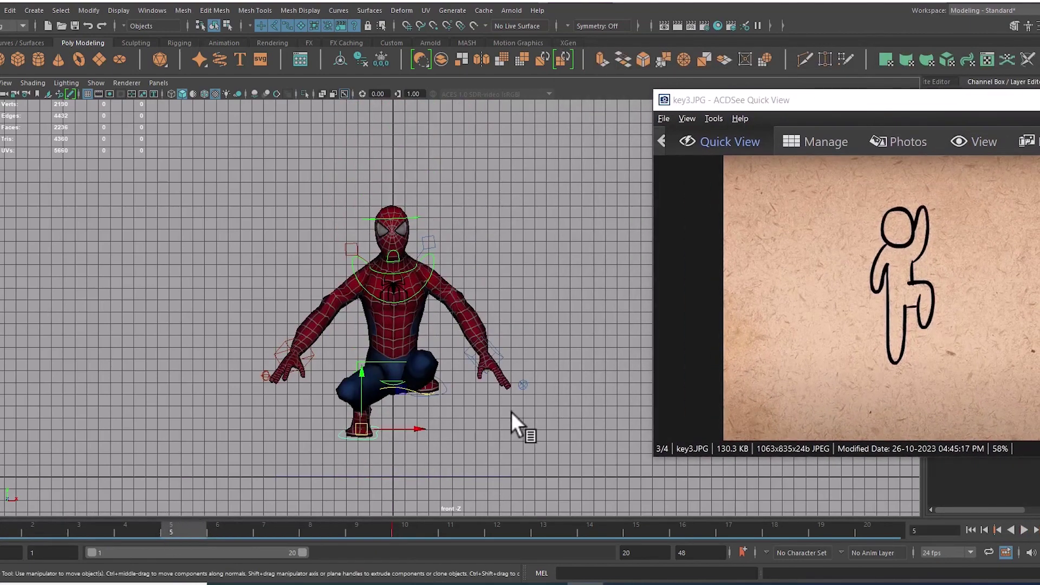
left_click_drag(511, 412, 517, 327)
key("space")
left_click(459, 372)
left_click_drag(460, 372, 526, 333)
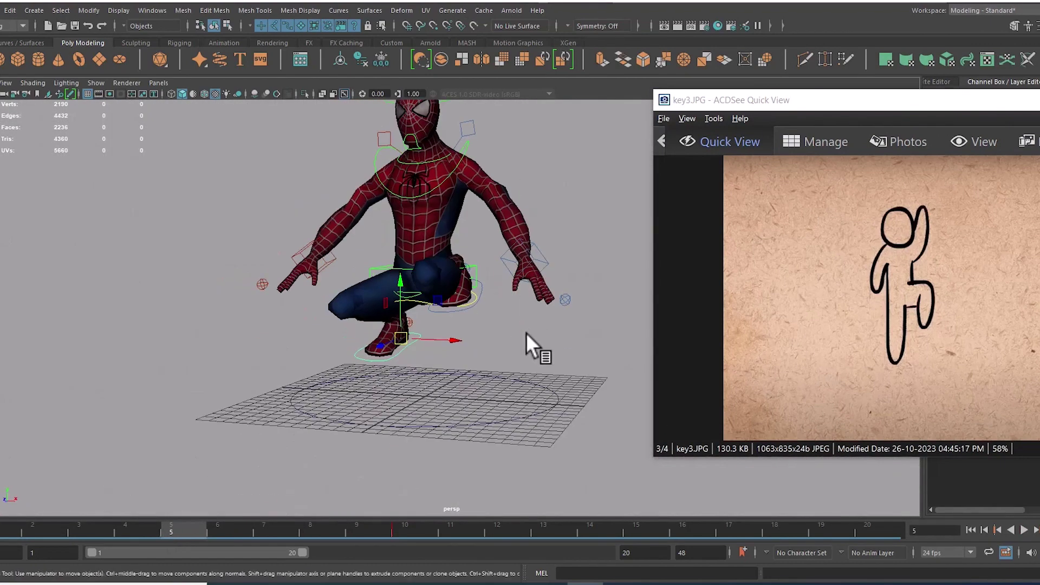
Hide the sketch and zero one foot control's Translate X and Y in the Channel Box.
left_click(467, 307)
left_click_drag(955, 103, 646, 329)
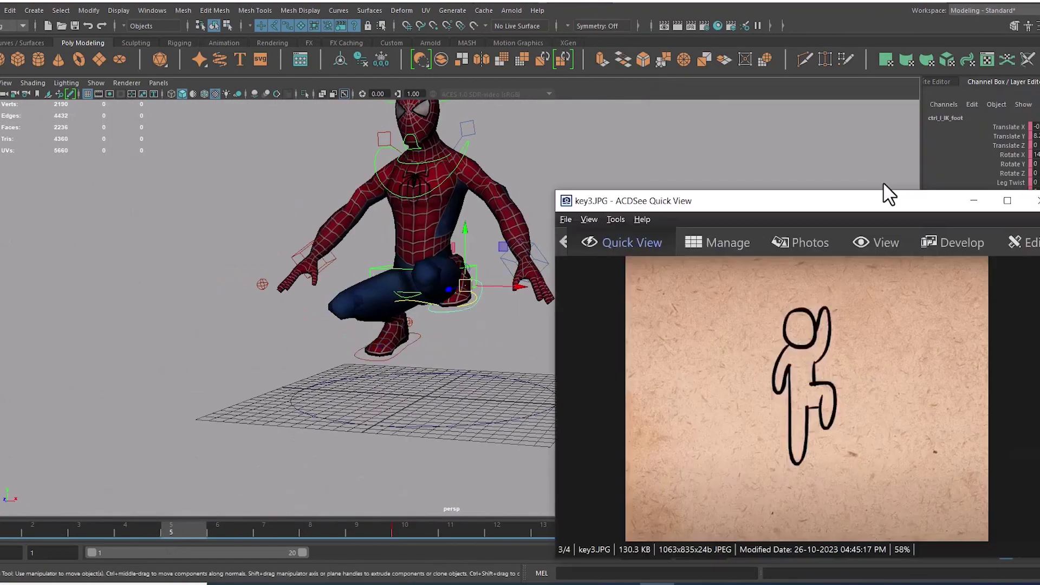
left_click(830, 325)
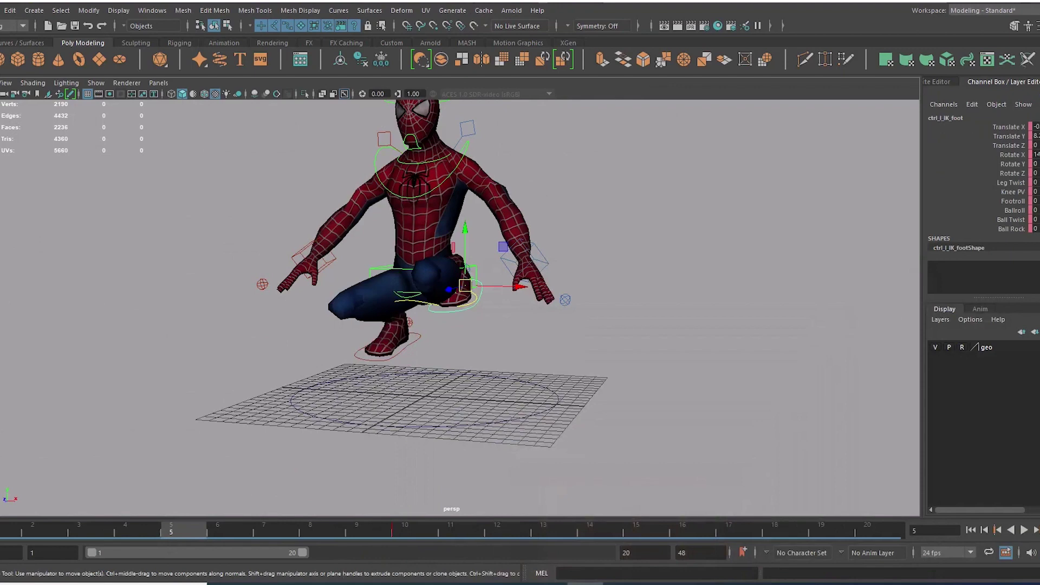
left_click_drag(1009, 127, 1009, 136)
type("0")
key("Return")
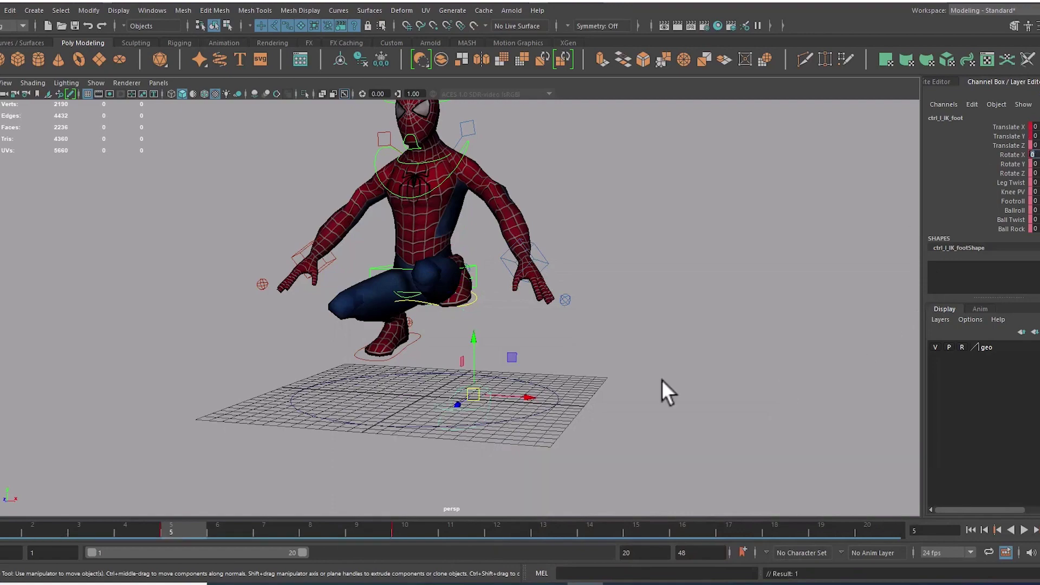
In front view, lower that foot down onto the ground line.
left_click_drag(661, 379, 723, 350)
left_click_drag(755, 373, 506, 268)
left_click_drag(506, 267, 539, 348)
key("space")
left_click_drag(539, 348, 544, 374)
left_click_drag(492, 394, 646, 414)
left_click_drag(466, 172, 465, 195)
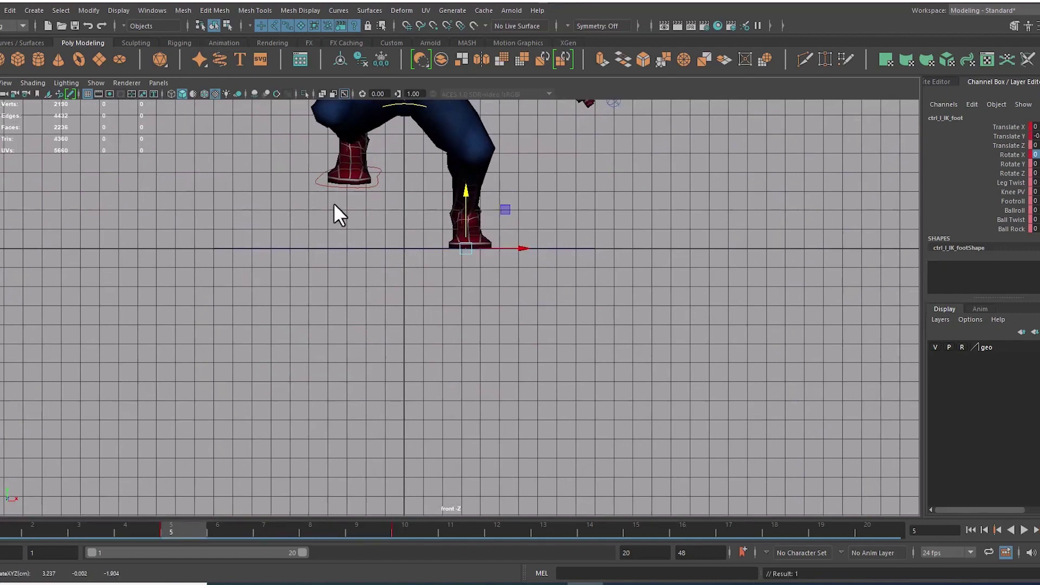
Set the other foot's rotation and translation to 0 and place it on the ground line.
left_click(368, 189)
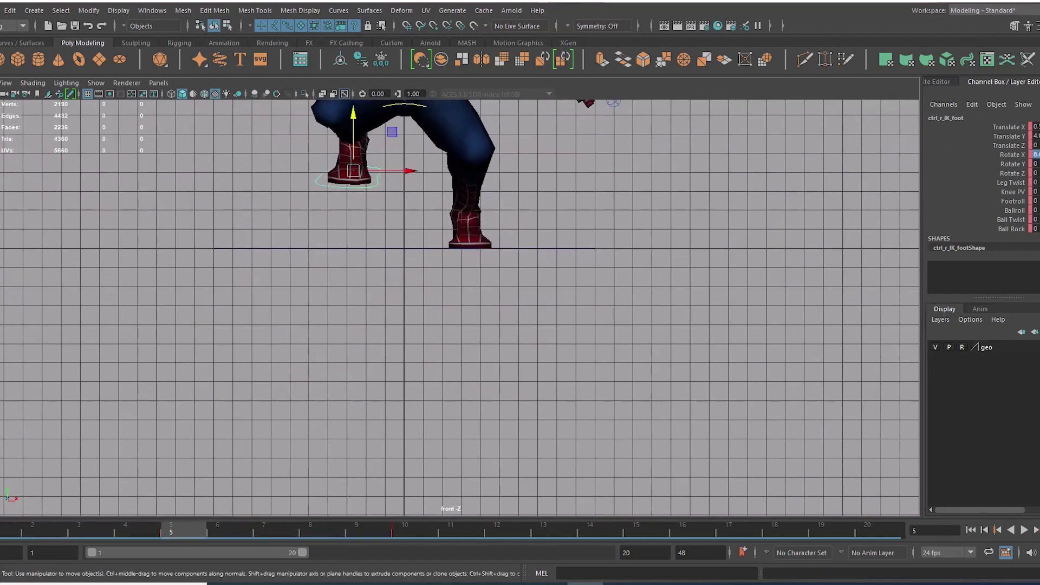
type("0")
key("Return")
type("0")
key("Return")
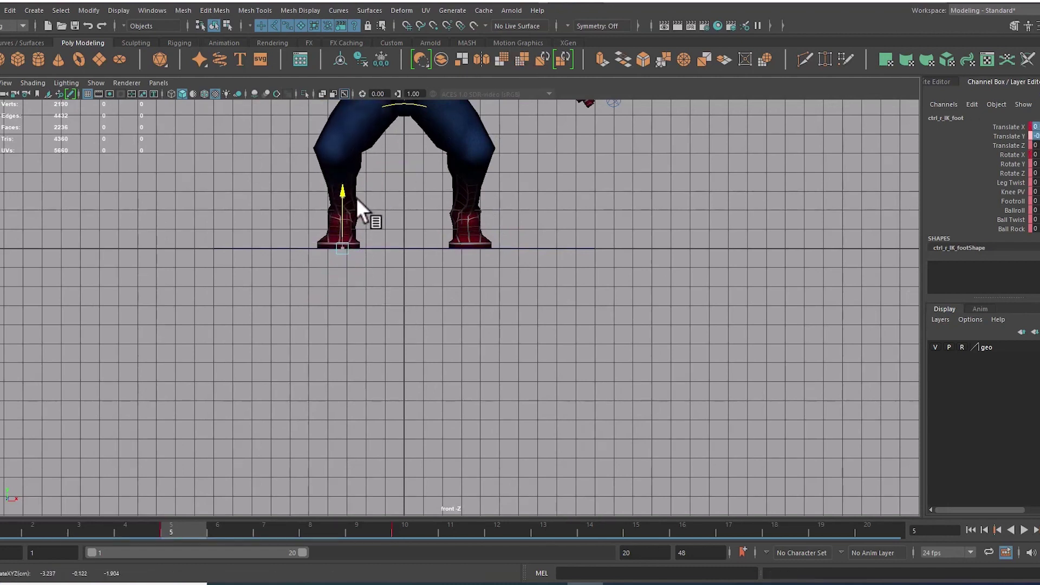
left_click_drag(344, 198, 353, 200)
scroll("down", 3)
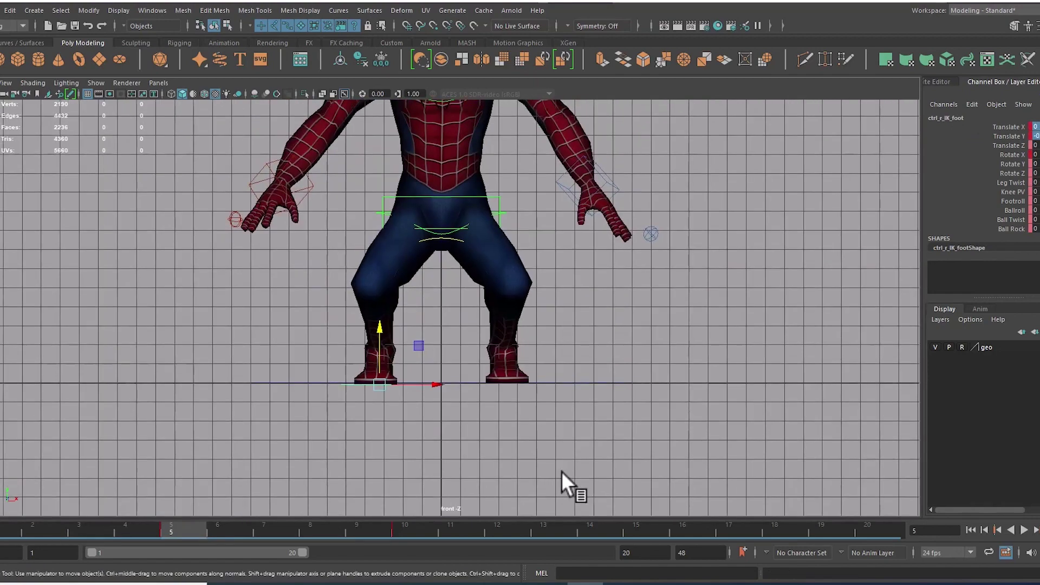
Back in perspective, scrub frames 1–8 to check the motion and recall the key3 sketch.
key("space")
left_click_drag(558, 378, 574, 142)
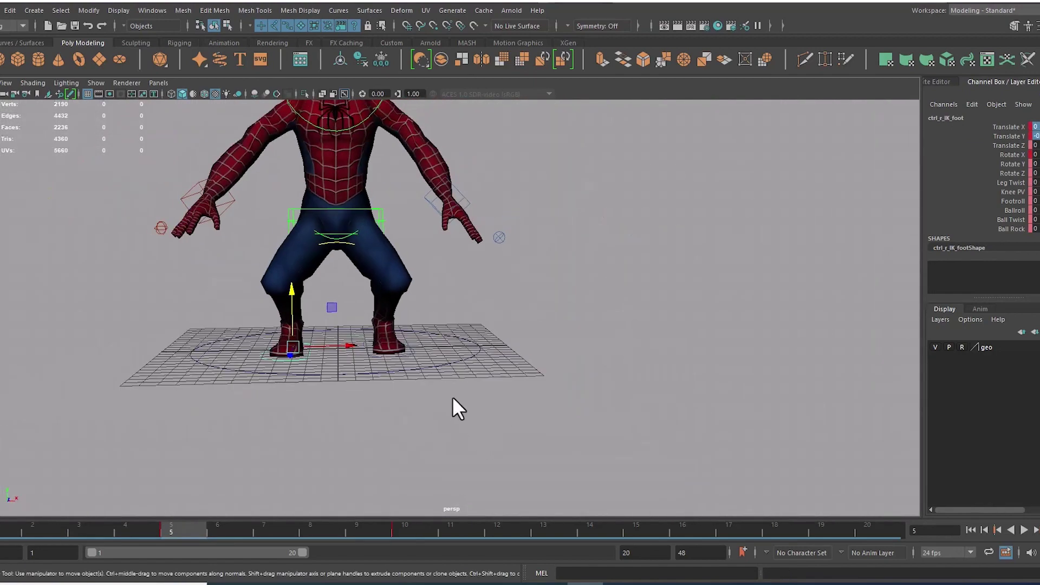
scroll("down", 3)
left_click_drag(471, 352, 508, 283)
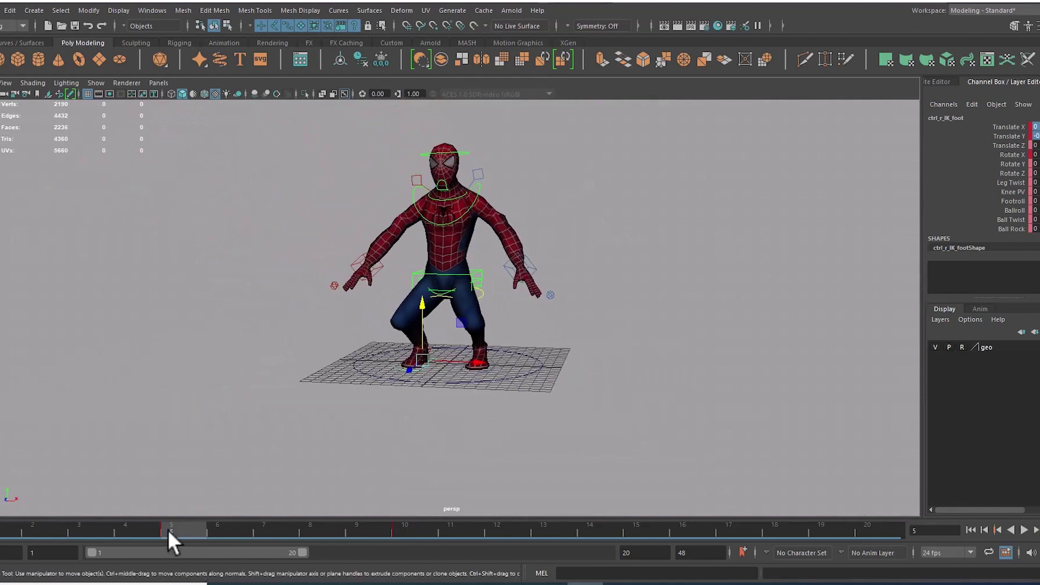
left_click_drag(167, 530, 198, 579)
left_click_drag(563, 401, 697, 576)
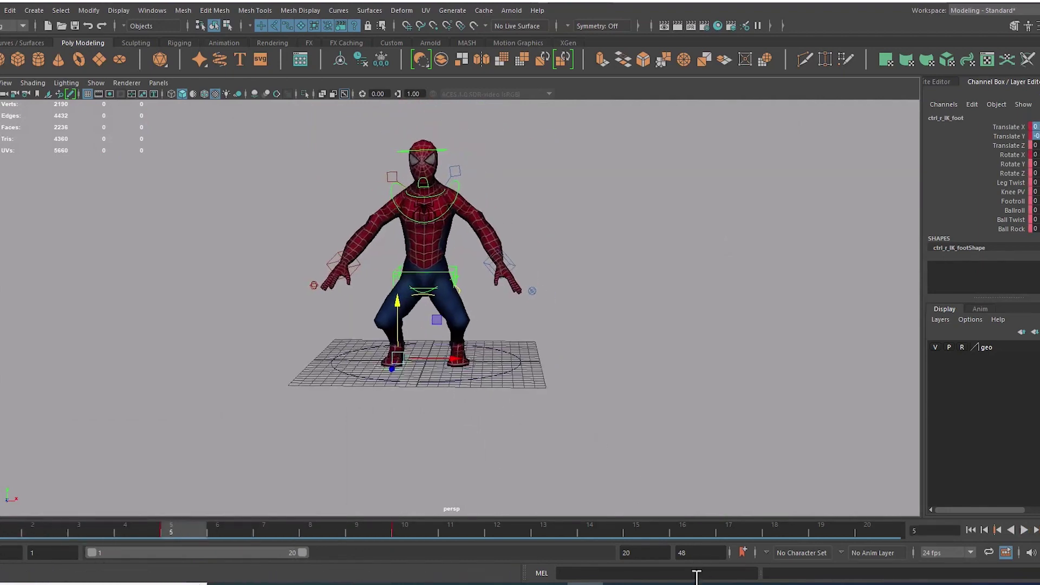
key("alt+Tab")
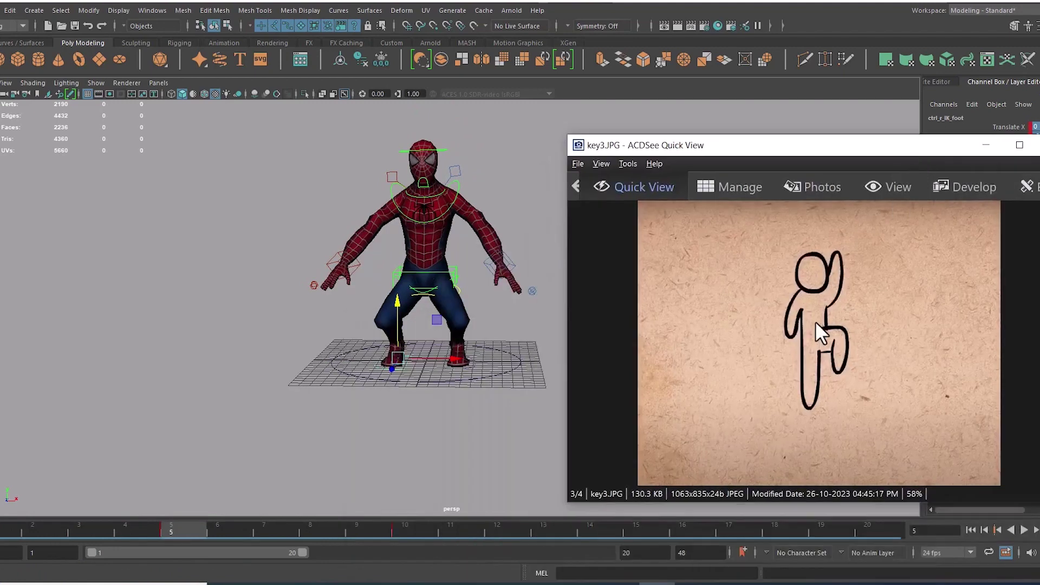
Zoom in, select the pelvis root control and lower it to deepen the frame 5 crouch.
scroll("up", 3)
scroll("up", 3)
scroll("down", 3)
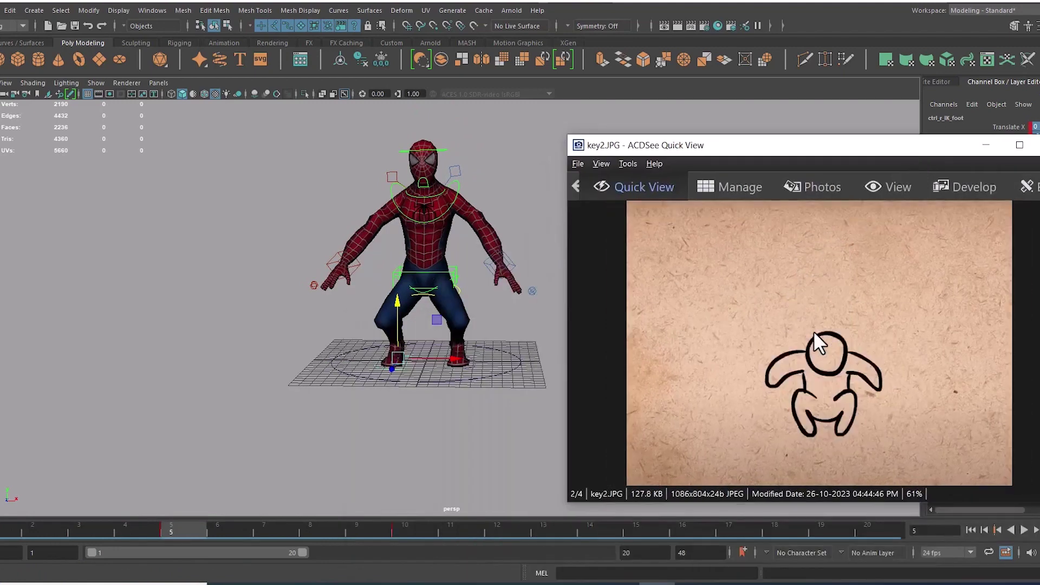
left_click_drag(431, 329, 428, 292)
left_click(415, 272)
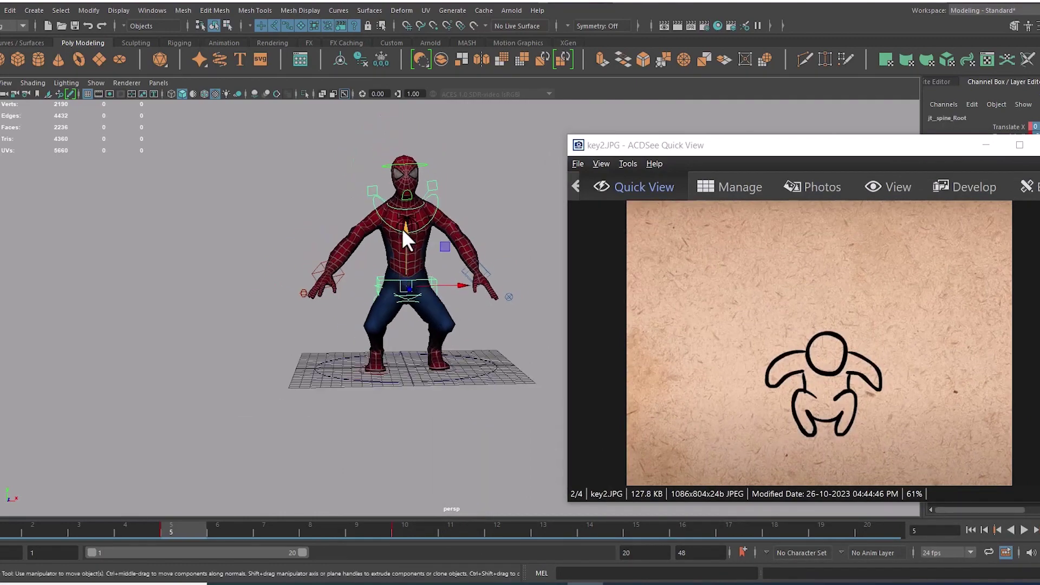
left_click_drag(403, 232, 321, 303)
Shift the pelvis back and rotate it to tilt the torso, checking from front and back.
key("e")
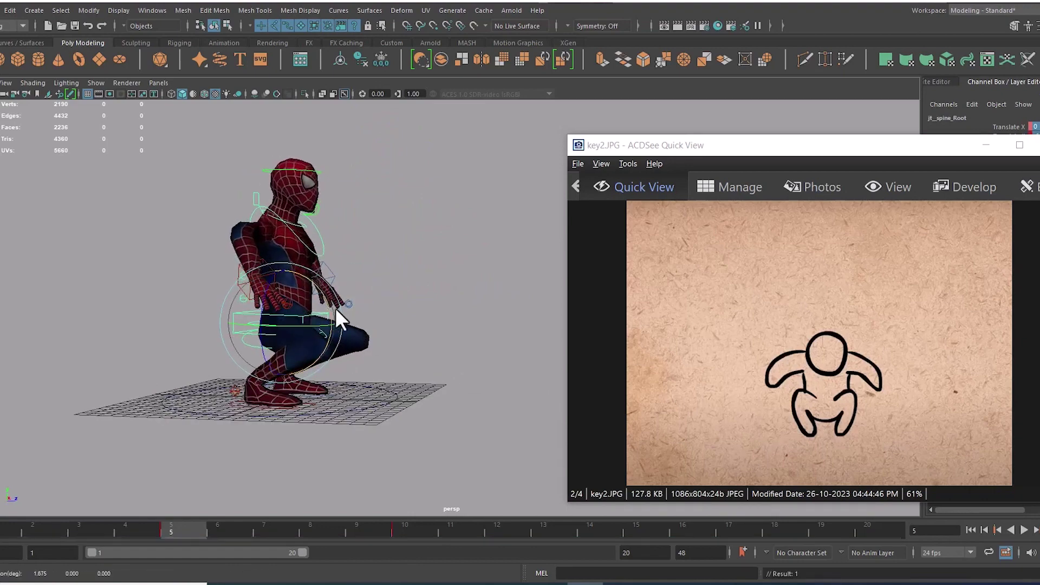
key("w")
left_click_drag(369, 340, 241, 320)
left_click_drag(242, 320, 427, 288)
left_click_drag(427, 288, 272, 493)
key("e")
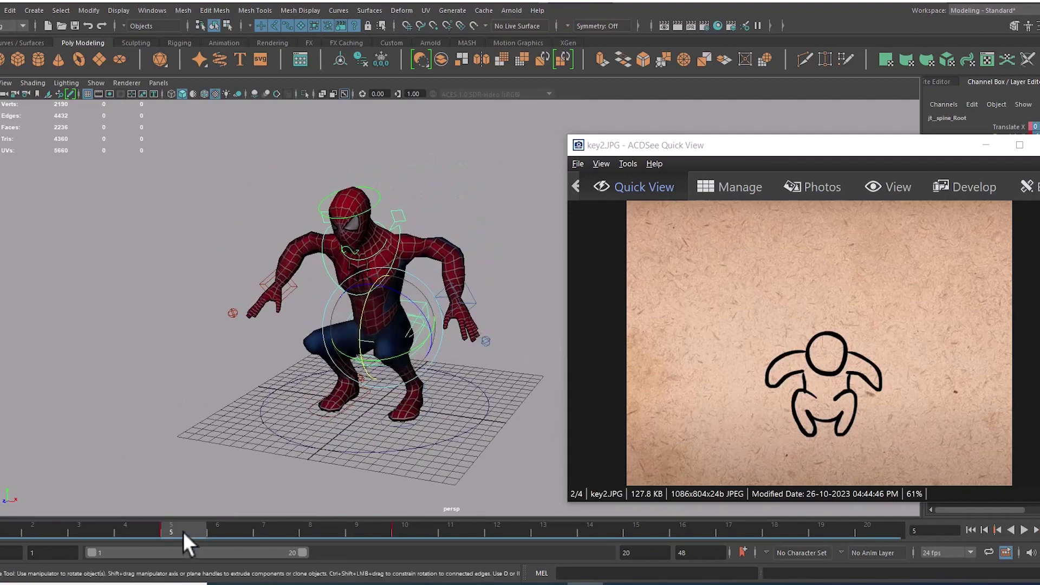
Scrub frames 4–5 and play the crouch-to-jump to preview the new crouch.
left_click_drag(183, 531, 174, 534)
left_click_drag(460, 354, 481, 327)
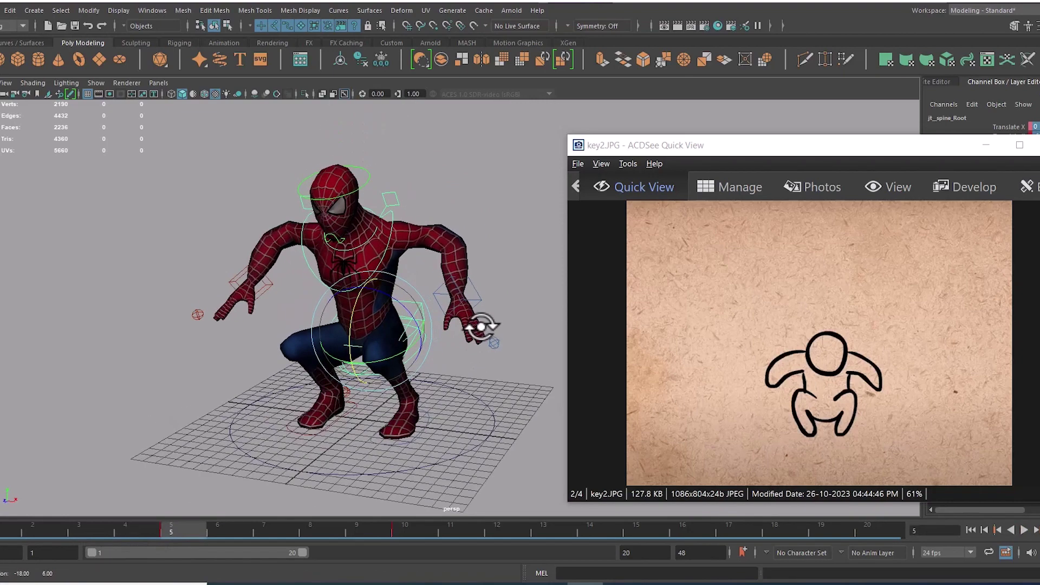
left_click_drag(178, 534, 174, 532)
left_click_drag(386, 437, 576, 454)
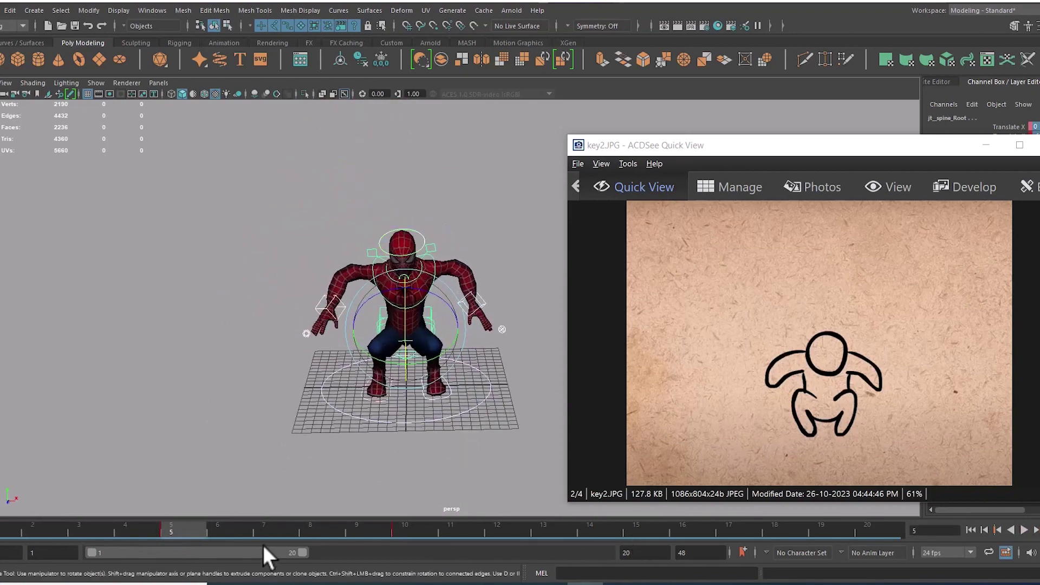
key("alt+v")
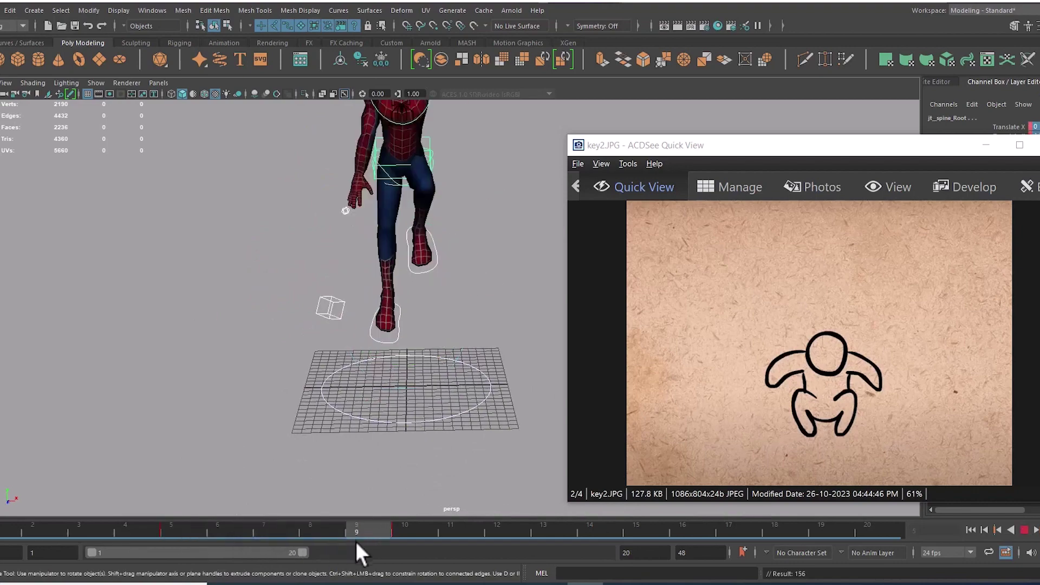
key("Escape")
left_click_drag(403, 252, 527, 504)
Move the sketch window to the top left and shrink it to uncover the character.
left_click_drag(887, 153, 266, 34)
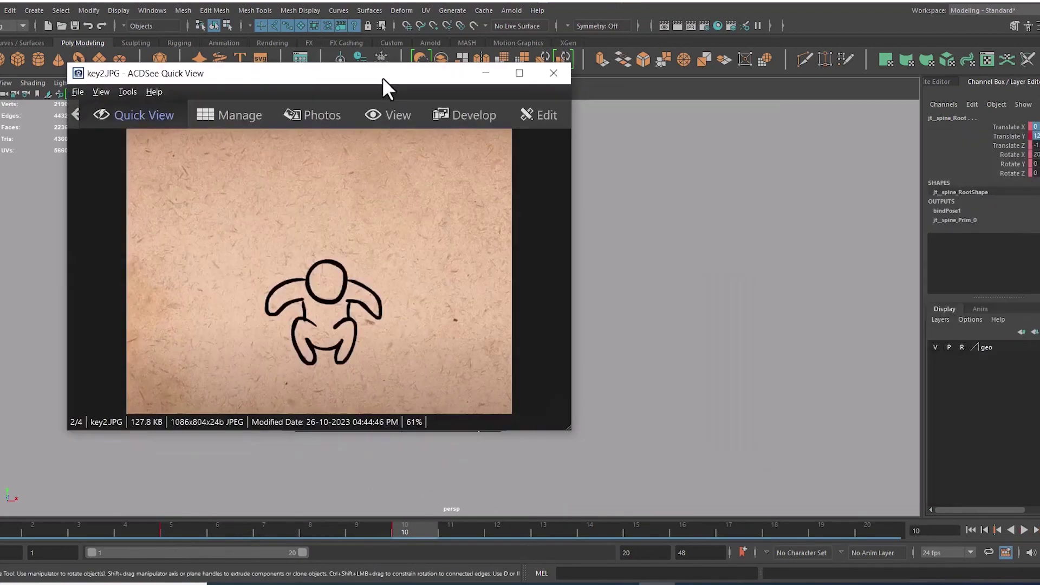
scroll("down", 3)
scroll("down", 3)
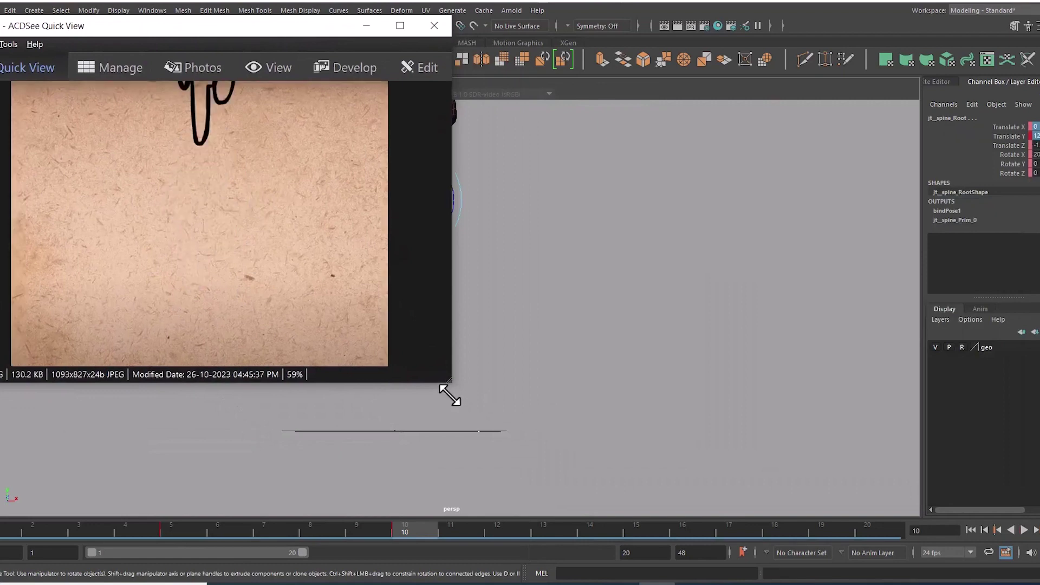
left_click_drag(450, 385, 230, 277)
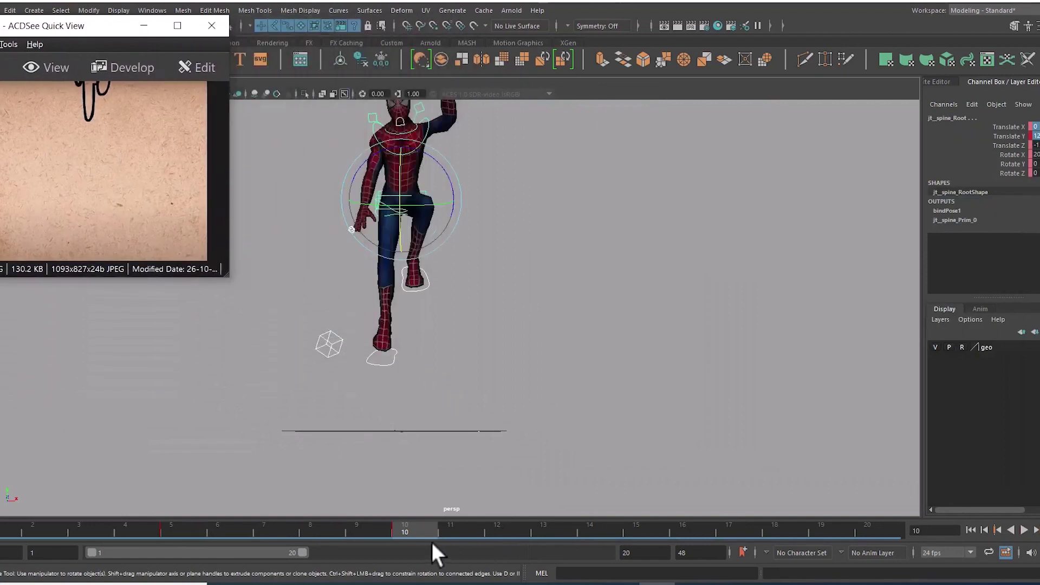
left_click(438, 537)
At frame 15, raise the rig's main ground control high into the air and set a key.
key("alt+v")
left_click(632, 535)
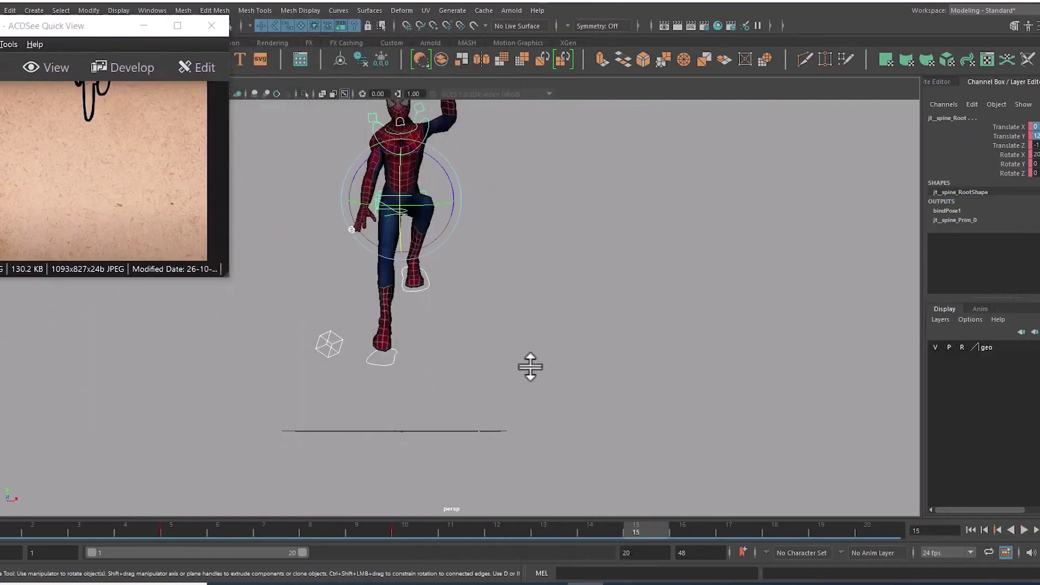
left_click_drag(529, 367, 614, 395)
left_click(649, 420)
left_click(479, 452)
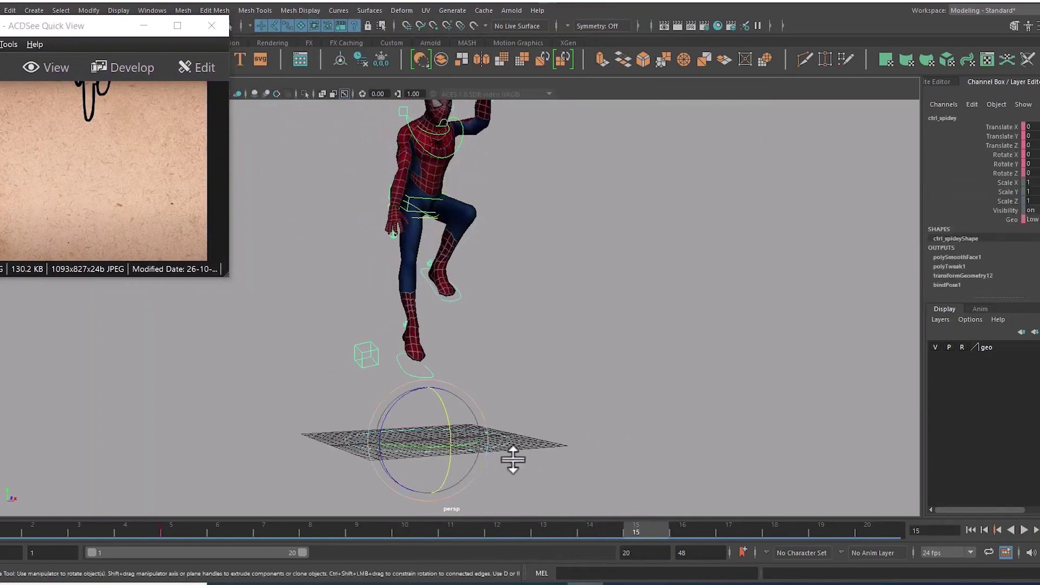
key("w")
left_click_drag(546, 432, 572, 378)
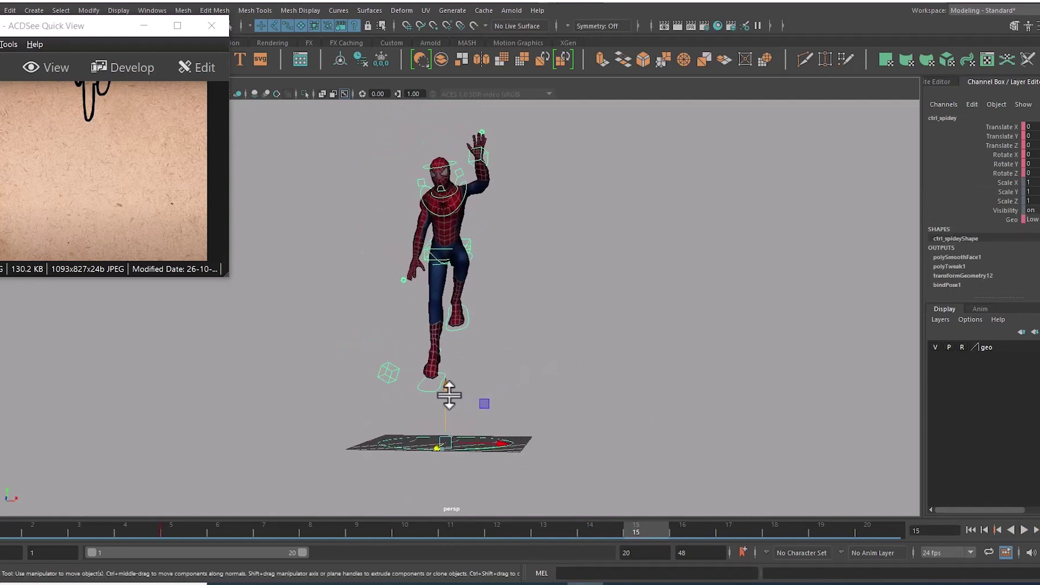
left_click_drag(449, 395, 452, 108)
key("s")
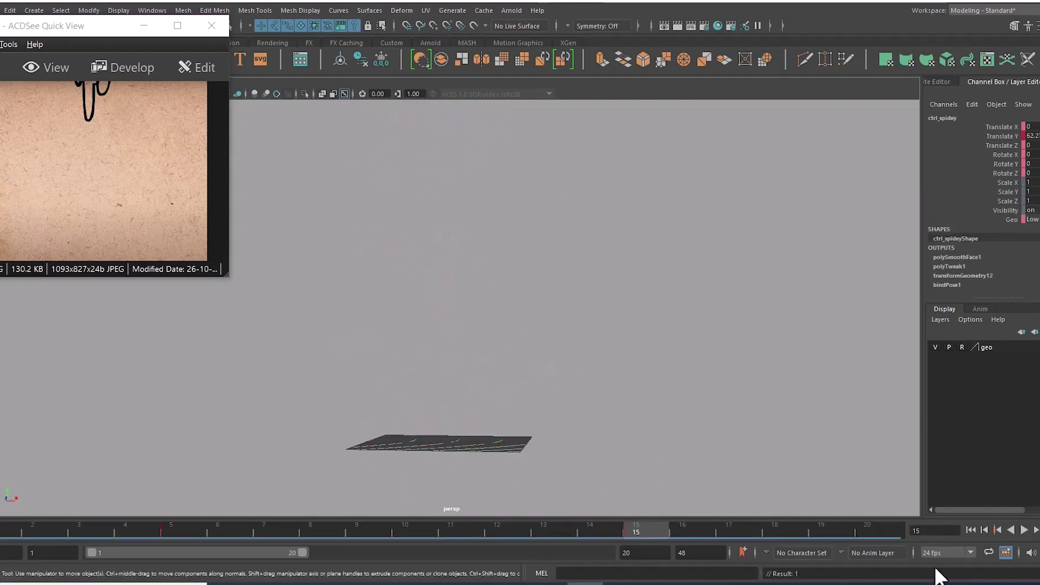
Play the jump, return to its start and replay it.
left_click(1024, 530)
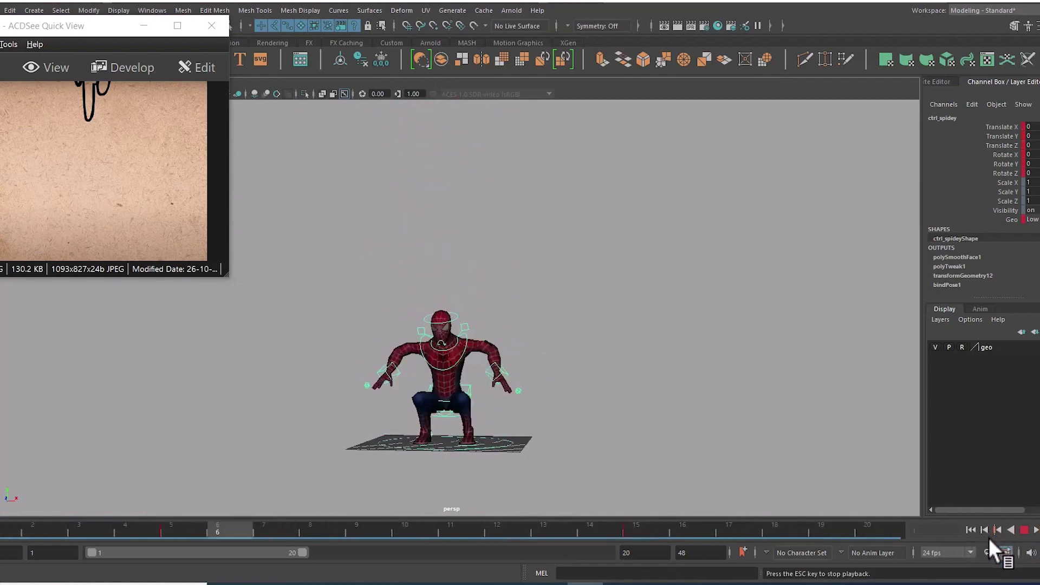
left_click(1024, 529)
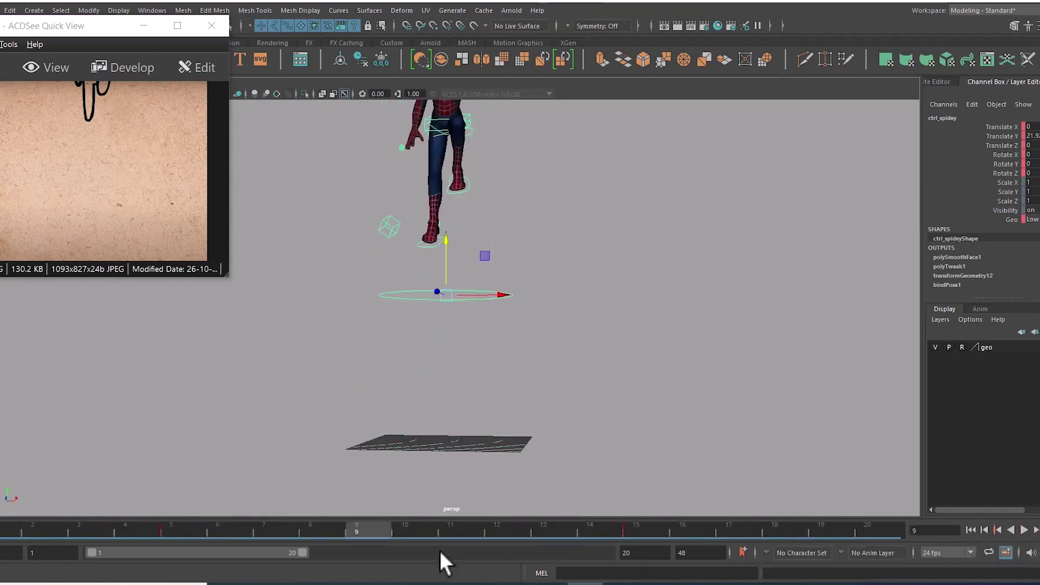
left_click_drag(369, 534, 47, 534)
key("alt+v")
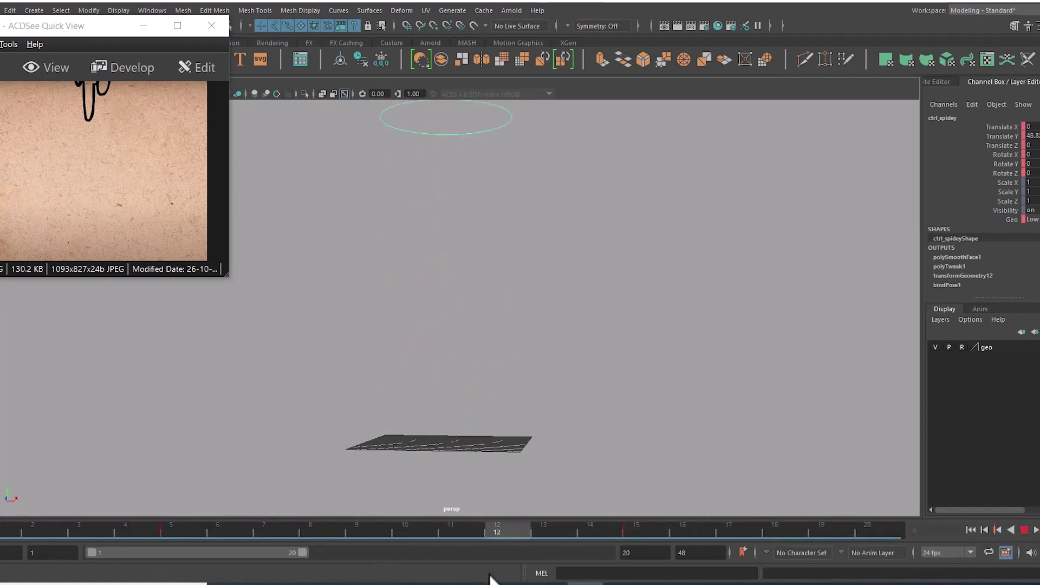
key("alt+v")
Set the timeline playback speed to real-time.
right_click(531, 532)
mouse_move(572, 432)
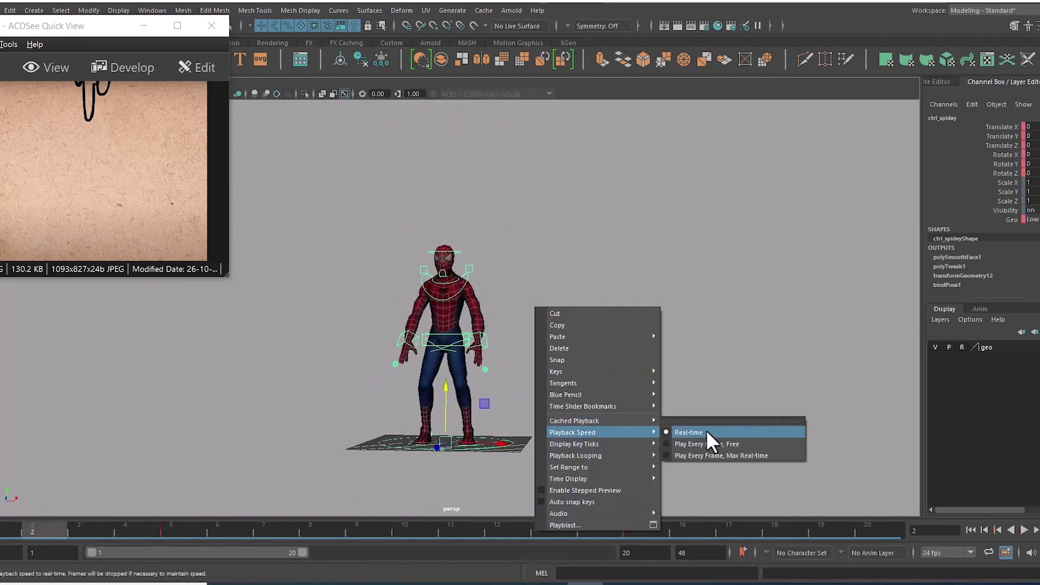
left_click(373, 423)
left_click_drag(372, 422, 467, 417)
left_click_drag(467, 418, 540, 449)
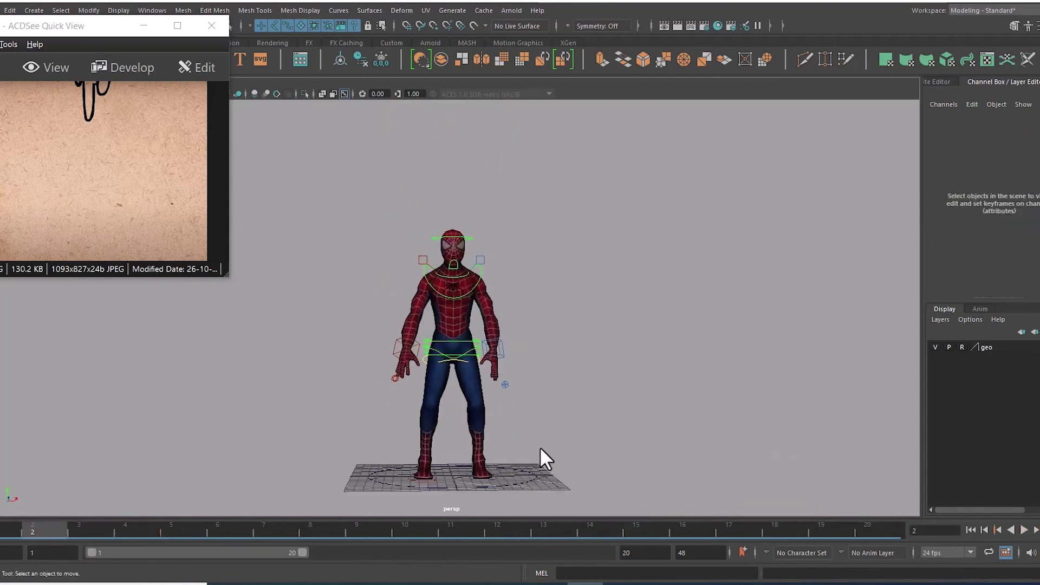
Minimize the ACDSee sketch viewer, play from frame 1 and stop to check the frame 6 crouch.
left_click(131, 32)
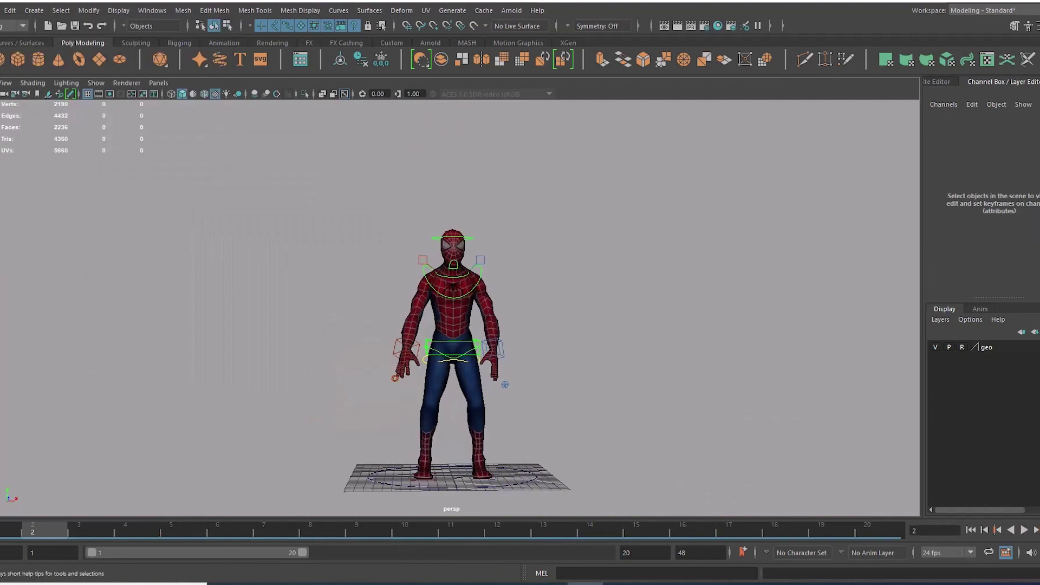
left_click(982, 531)
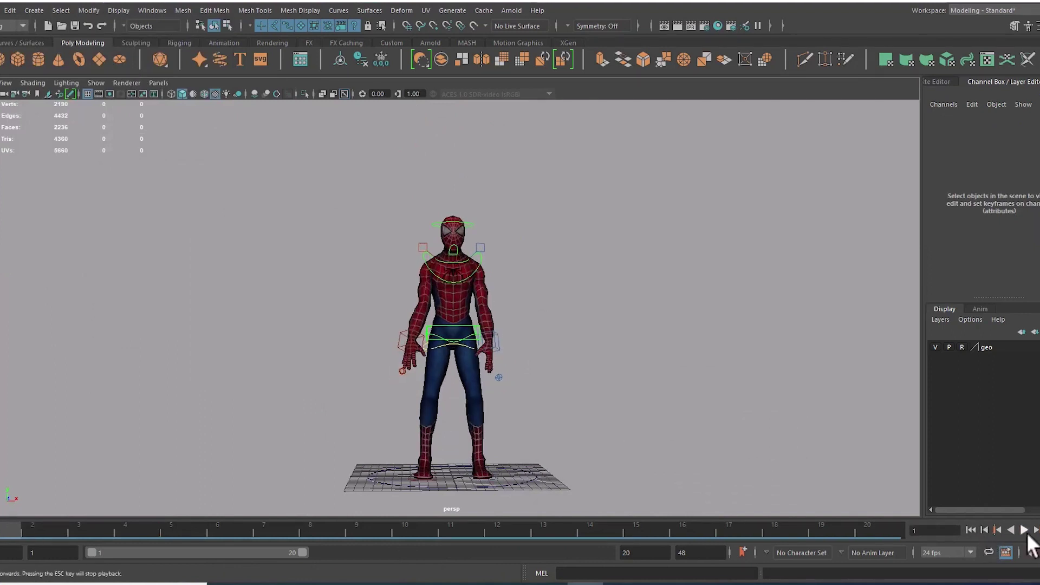
left_click(1024, 531)
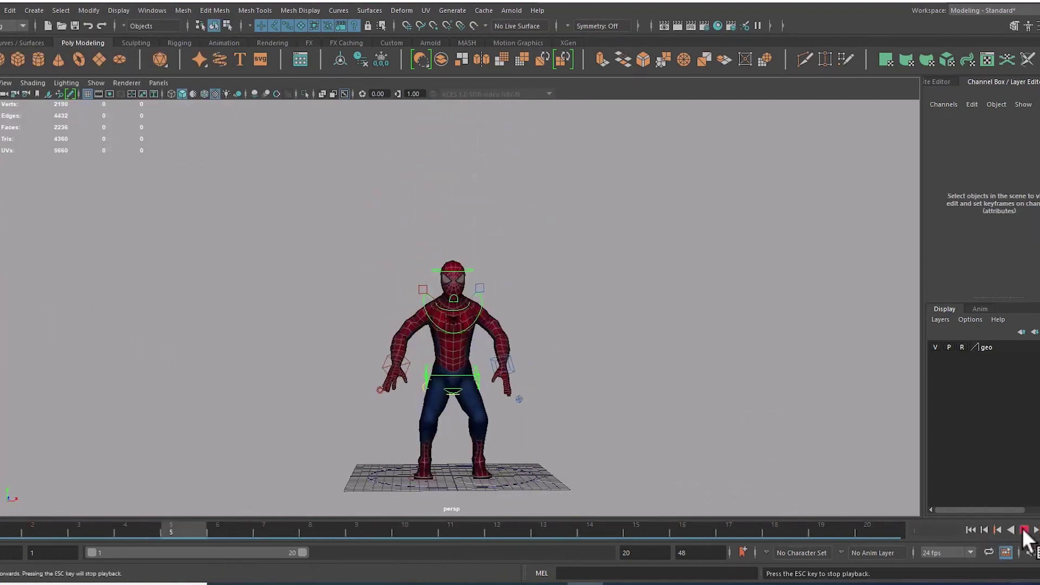
left_click(1024, 531)
left_click_drag(203, 545, 77, 529)
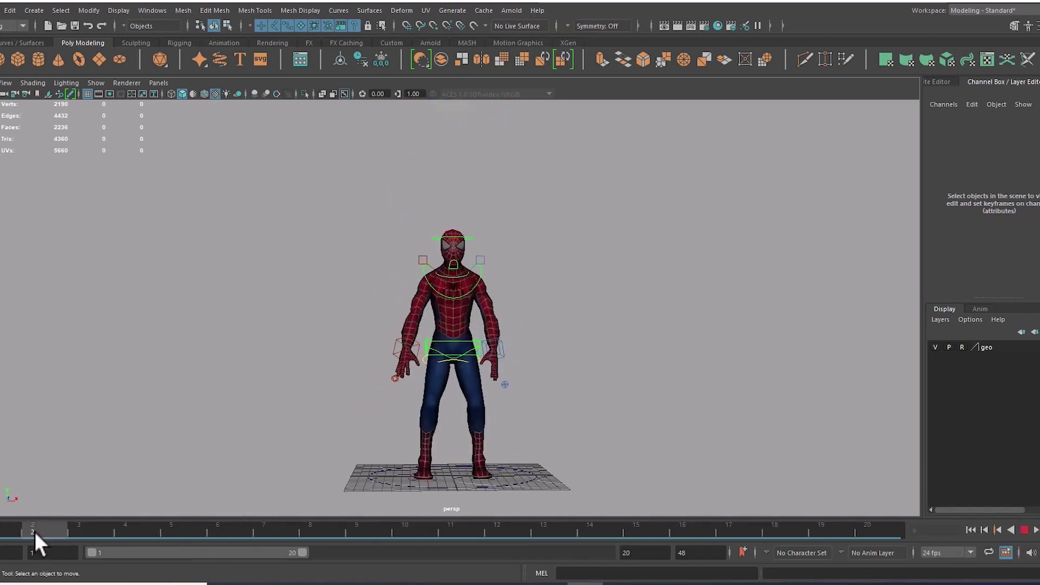
Replay the animation, select ctrl_spidey and bring up the workspace list.
key("alt+v")
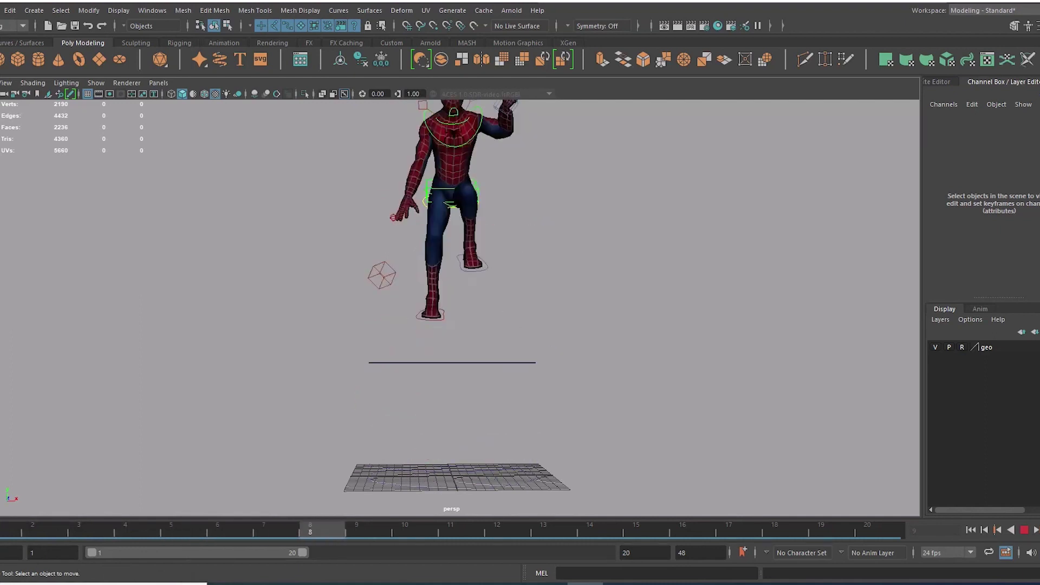
left_click_drag(509, 401, 521, 409)
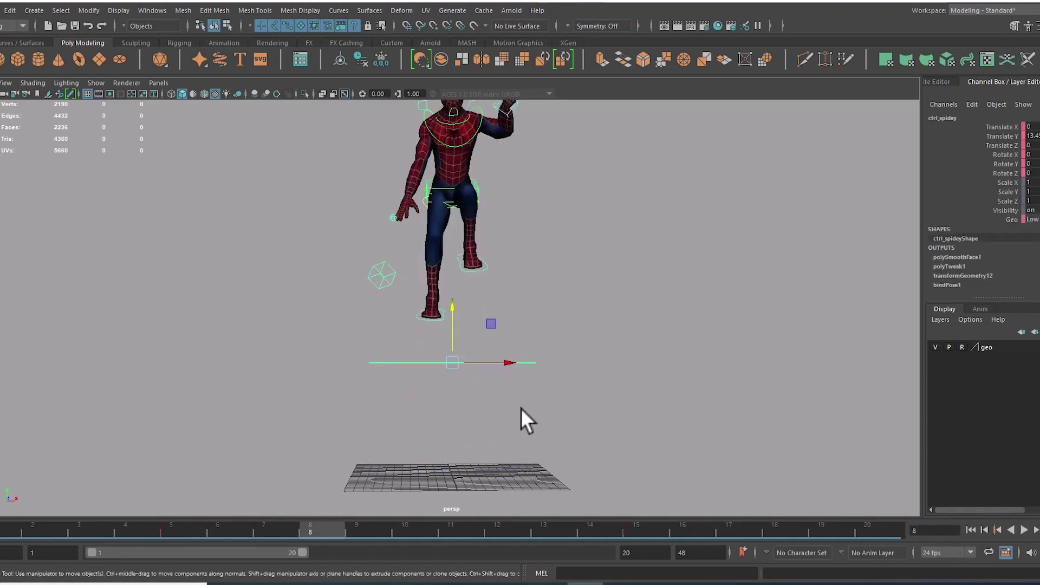
left_click(997, 11)
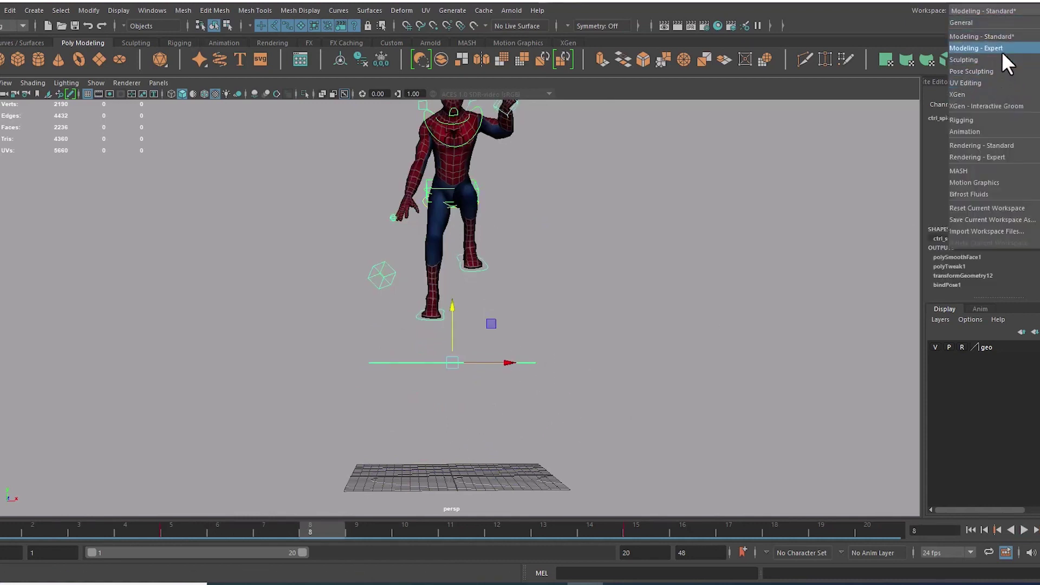
In the Animation workspace, inspect the Translate X and Y curves, then return to Modeling - Standard.
left_click(1007, 130)
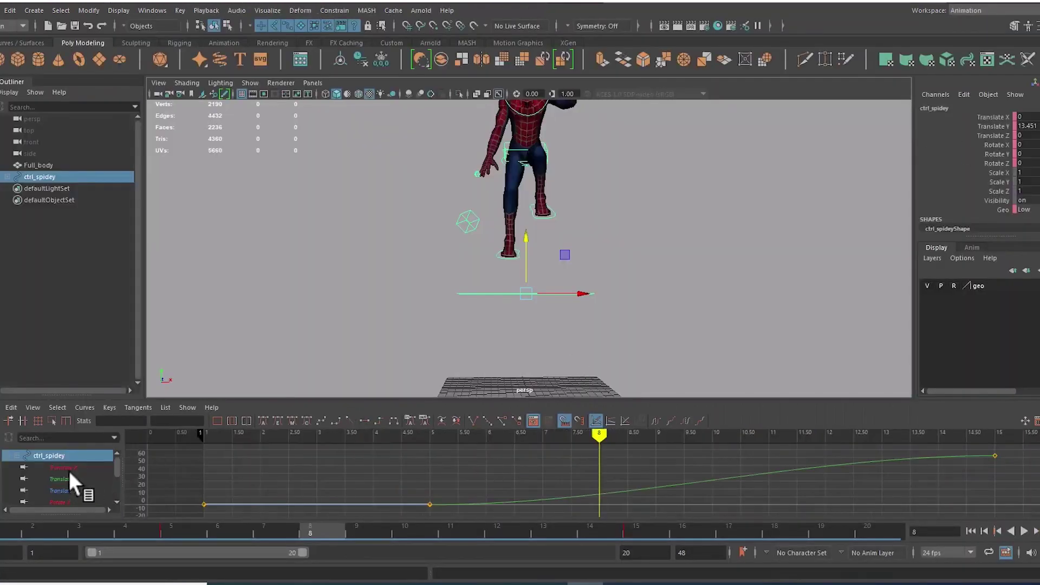
left_click(67, 467)
left_click(68, 479)
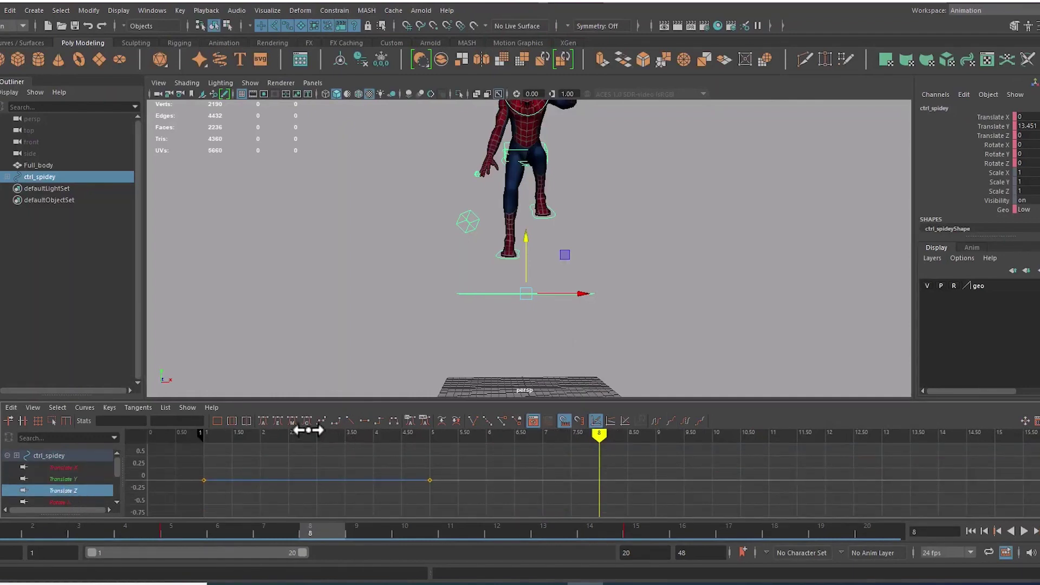
left_click(980, 12)
left_click(983, 38)
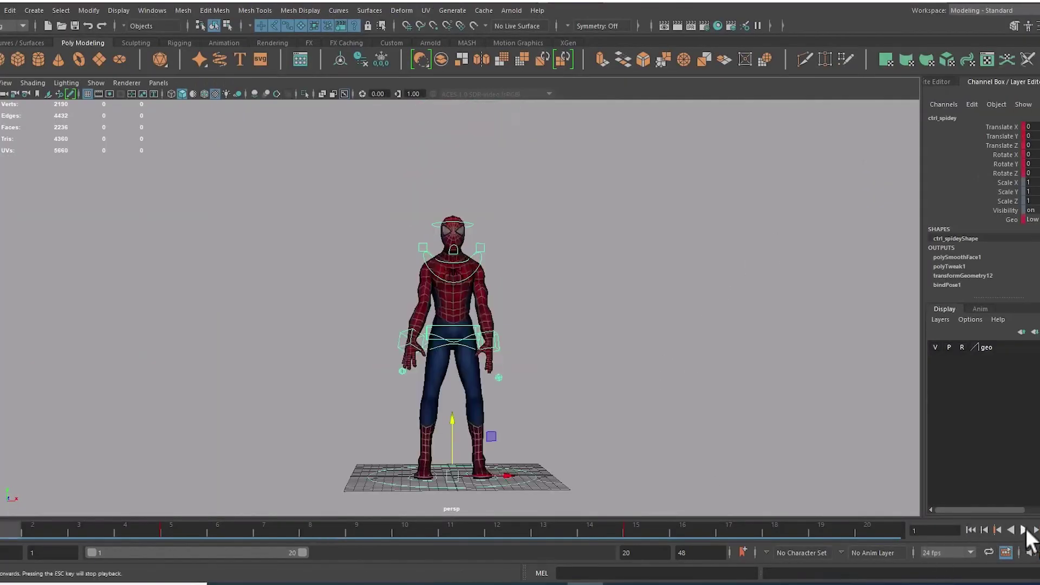
Scrub the jump between frames 4 and 9, then frame the whole airborne character with the ground plane.
left_click(1024, 531)
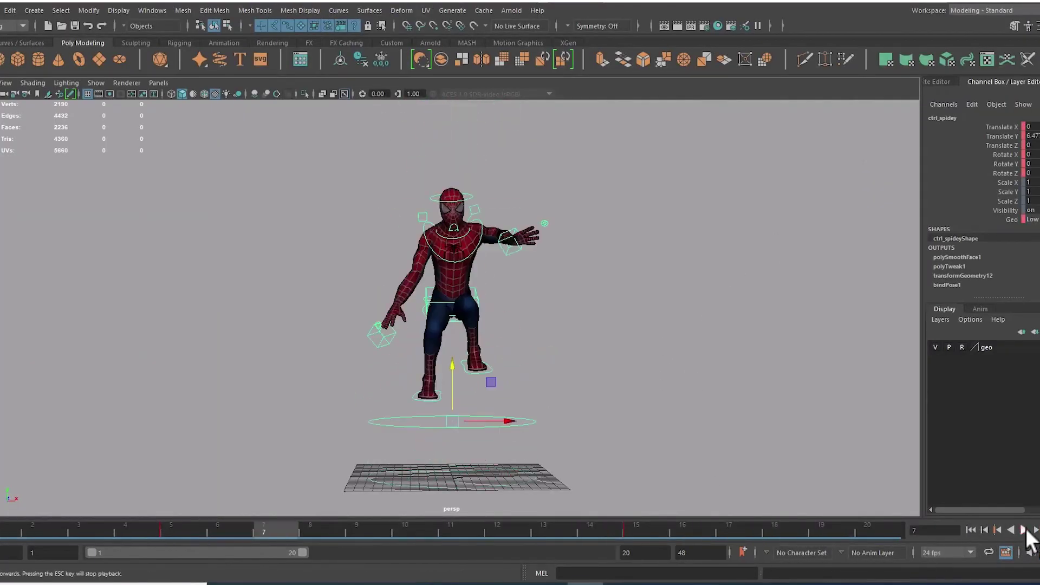
left_click(135, 531)
left_click_drag(139, 531, 399, 568)
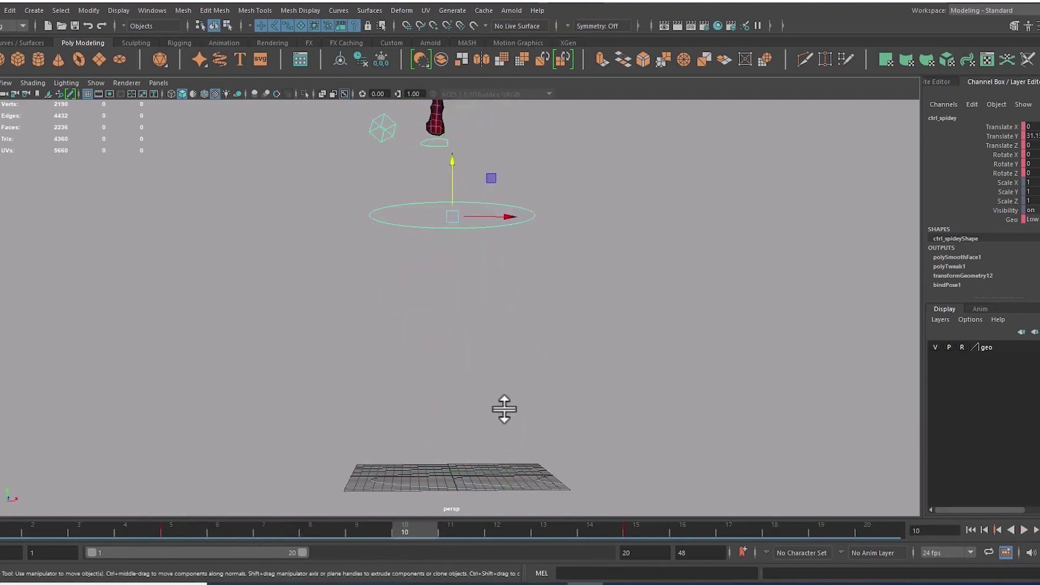
left_click_drag(393, 528, 393, 558)
left_click_drag(577, 288, 591, 453)
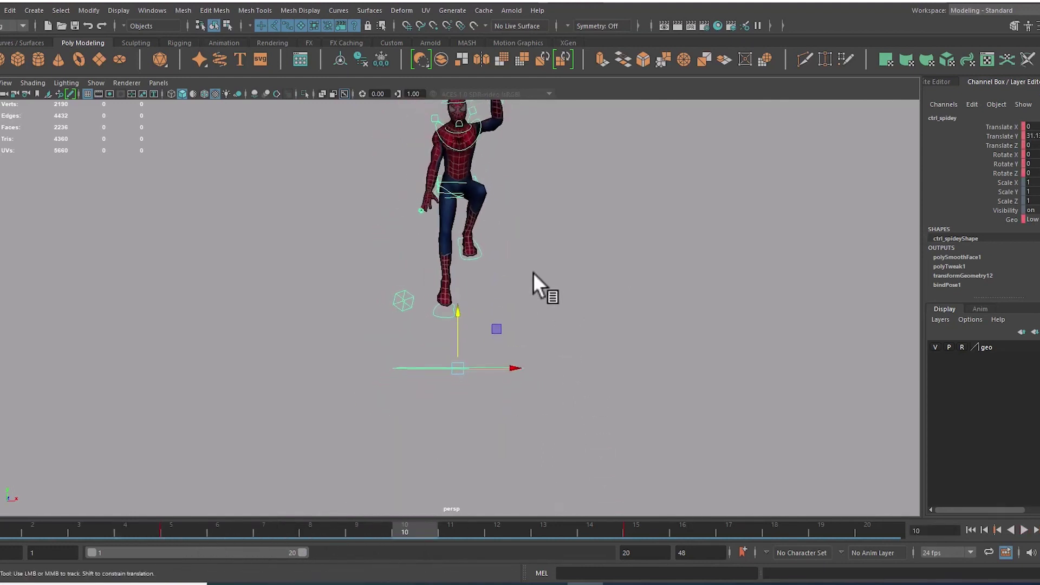
left_click_drag(534, 272, 566, 372)
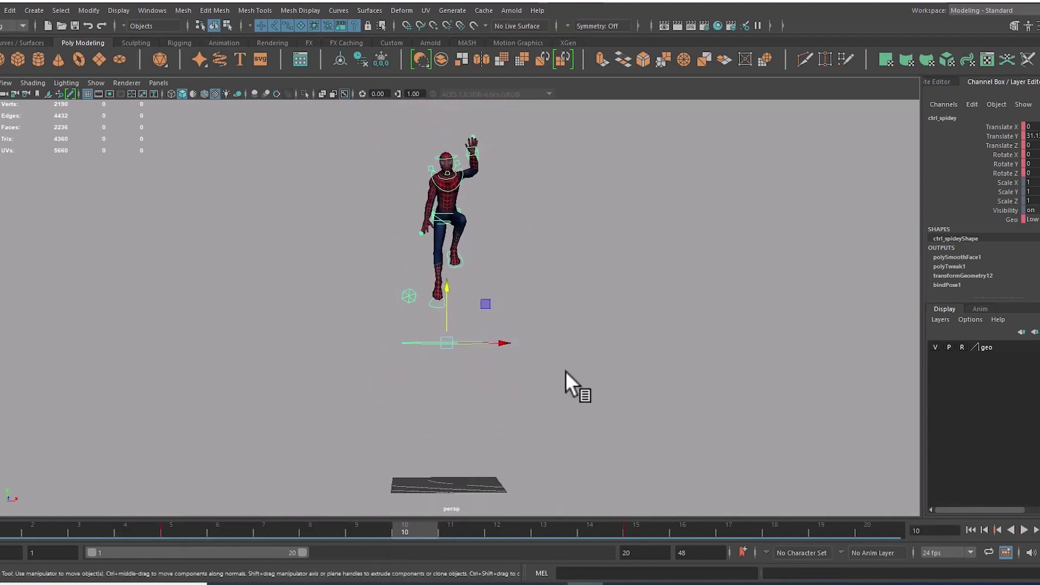
left_click_drag(560, 359, 561, 376)
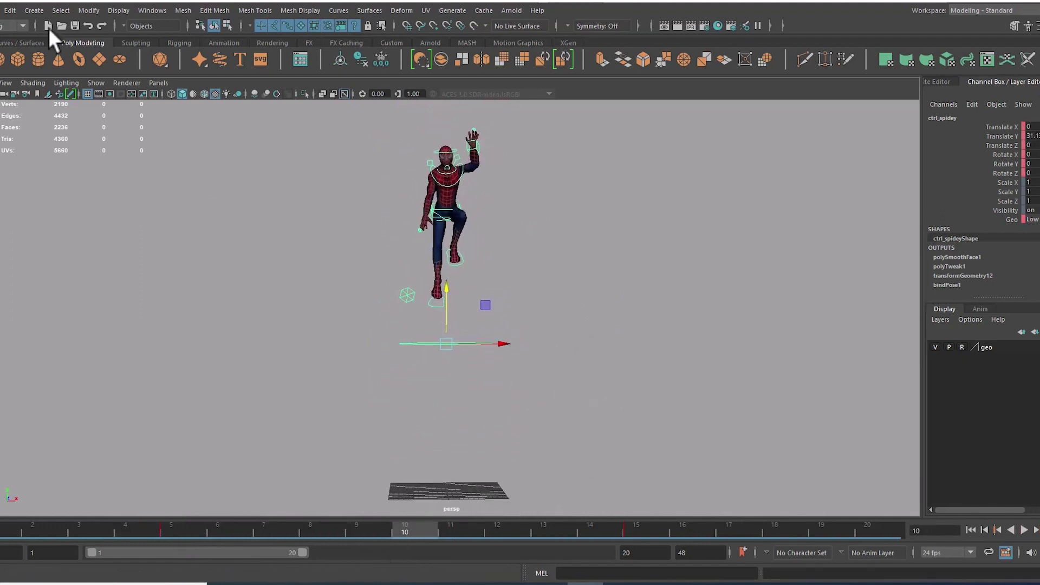
Create camera1 and look through it in the viewport.
left_click(31, 11)
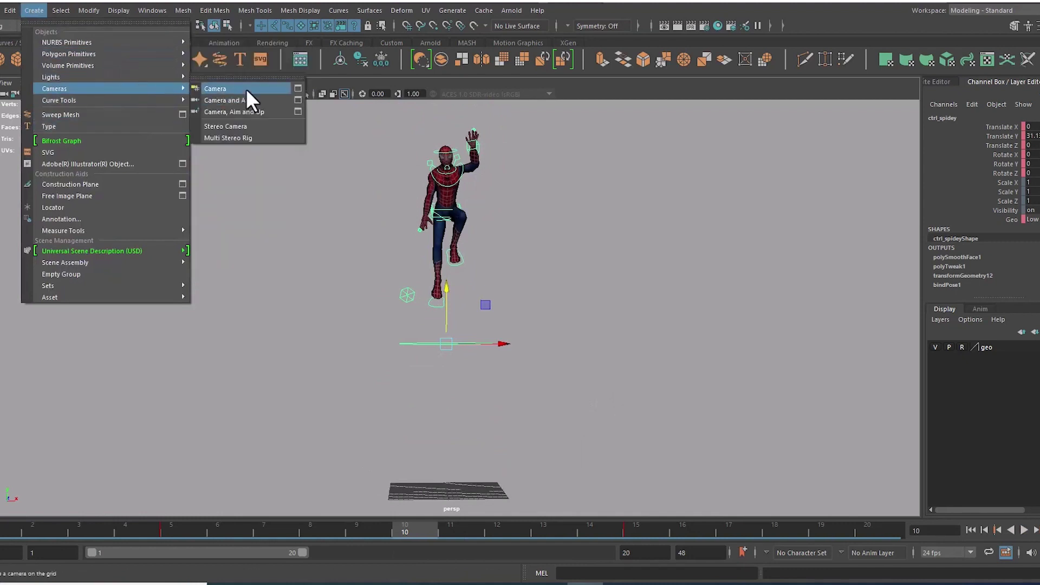
left_click(246, 89)
left_click(162, 83)
left_click(196, 128)
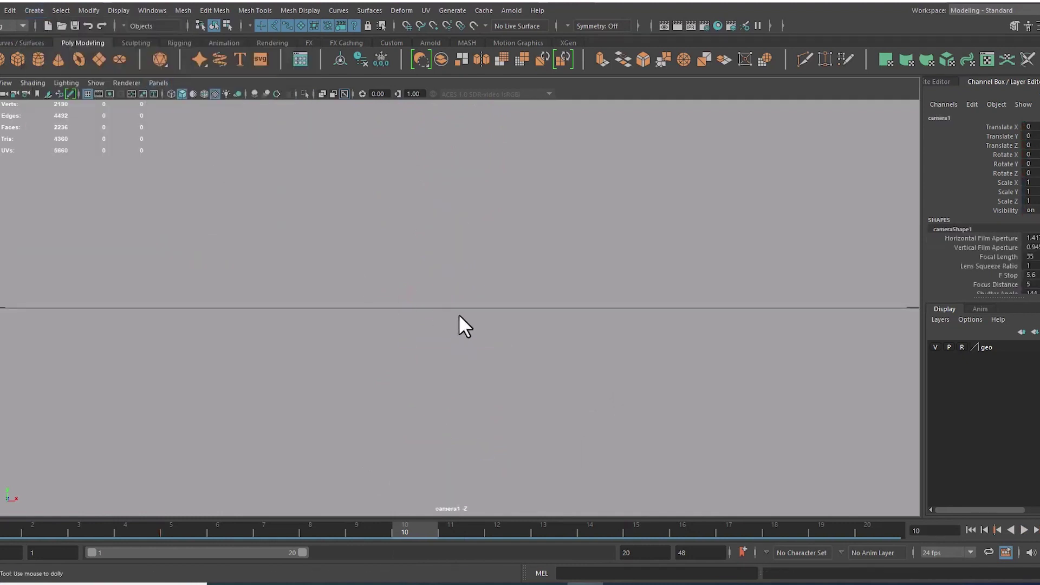
Pull back and tilt camera1 to frame the rig, then play the animation through it.
left_click_drag(493, 297, 454, 378)
scroll("down", 3)
left_click_drag(375, 219, 410, 400)
left_click_drag(421, 363, 421, 375)
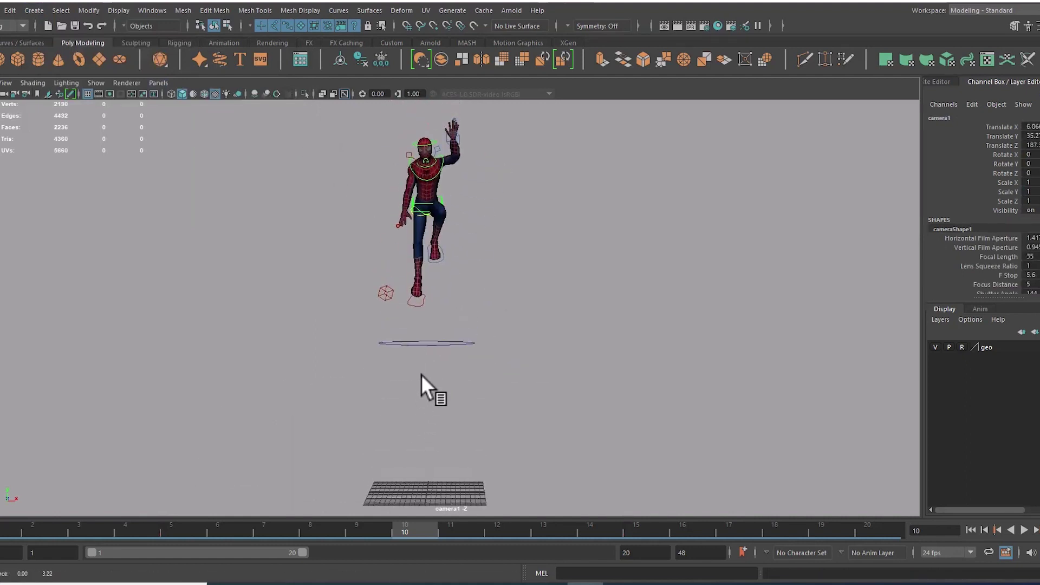
left_click_drag(412, 397, 412, 388)
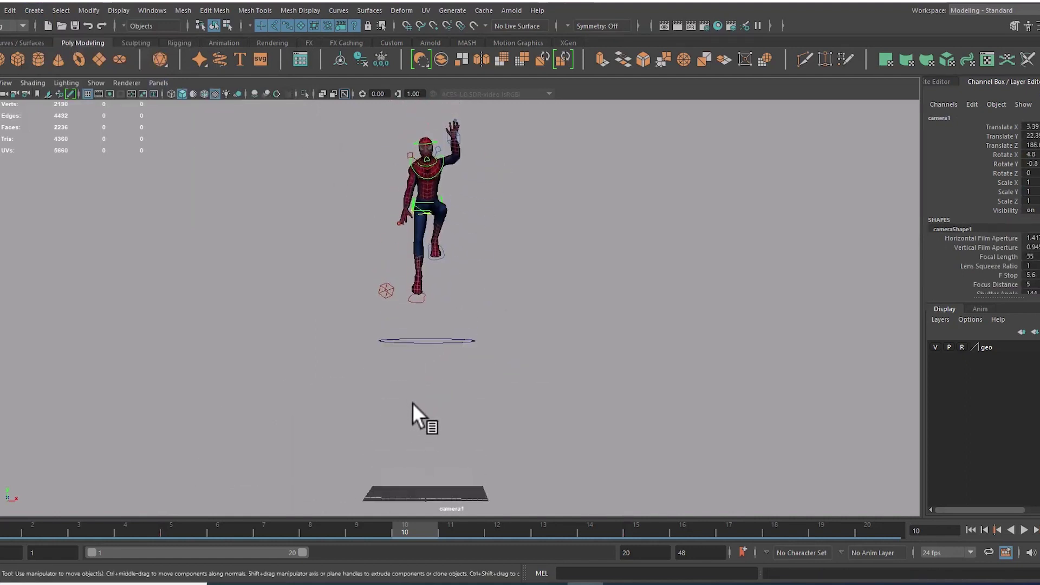
left_click(1024, 530)
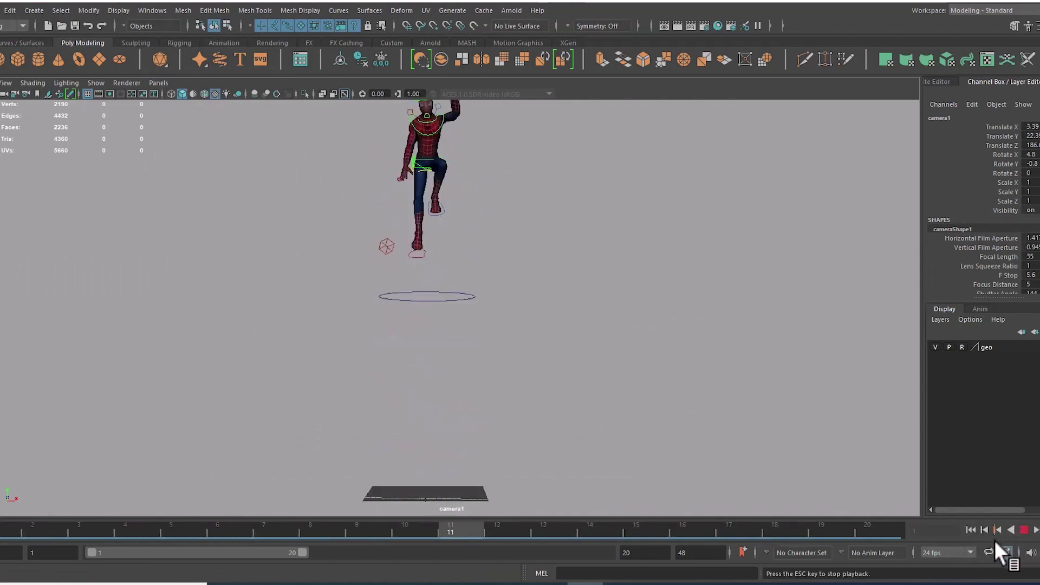
left_click(1024, 530)
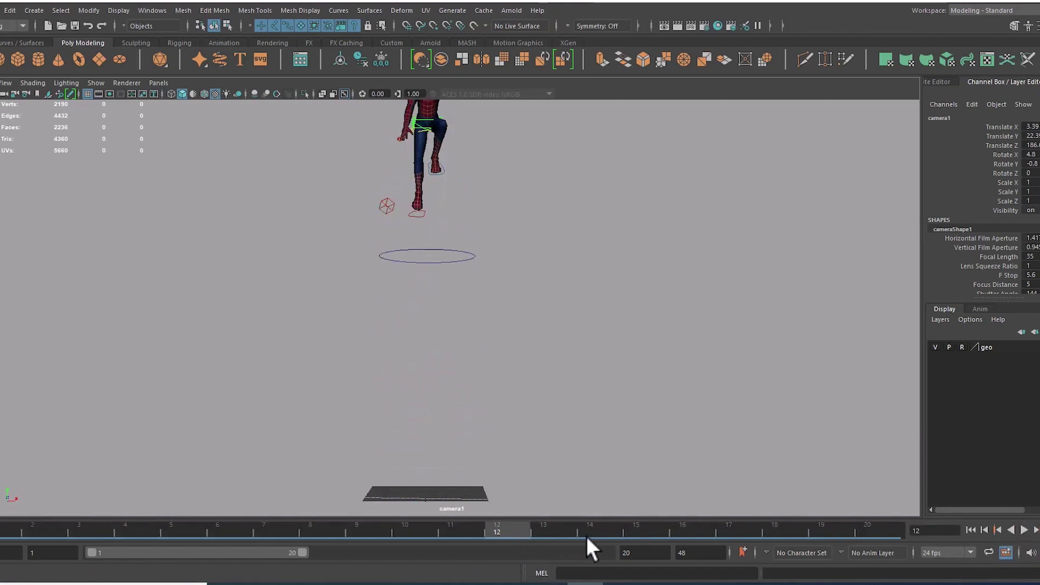
Move camera1 closer to Spider-Man and replay the jump from the start.
left_click_drag(541, 511, 488, 415)
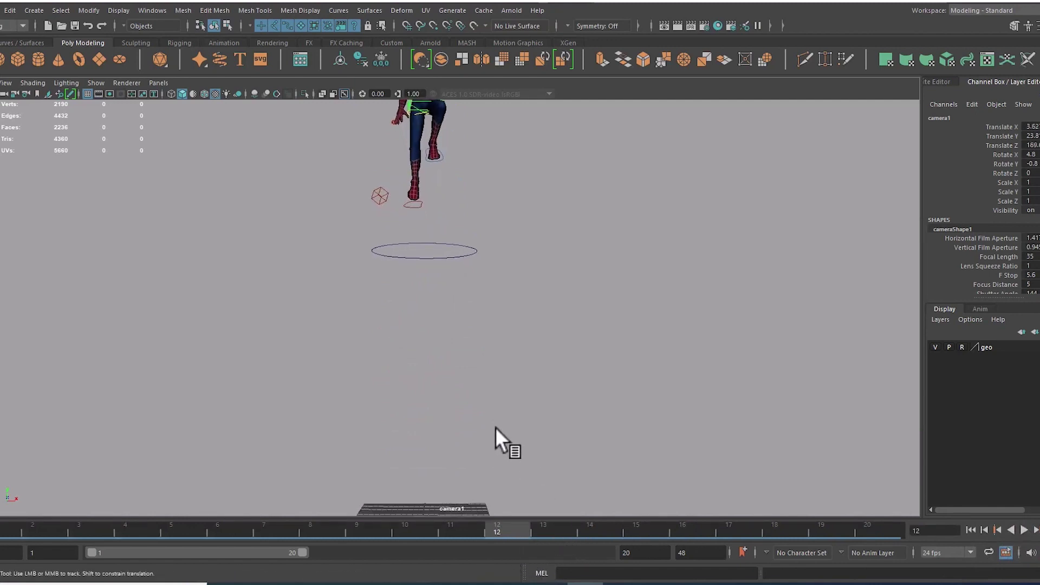
left_click_drag(495, 427, 519, 464)
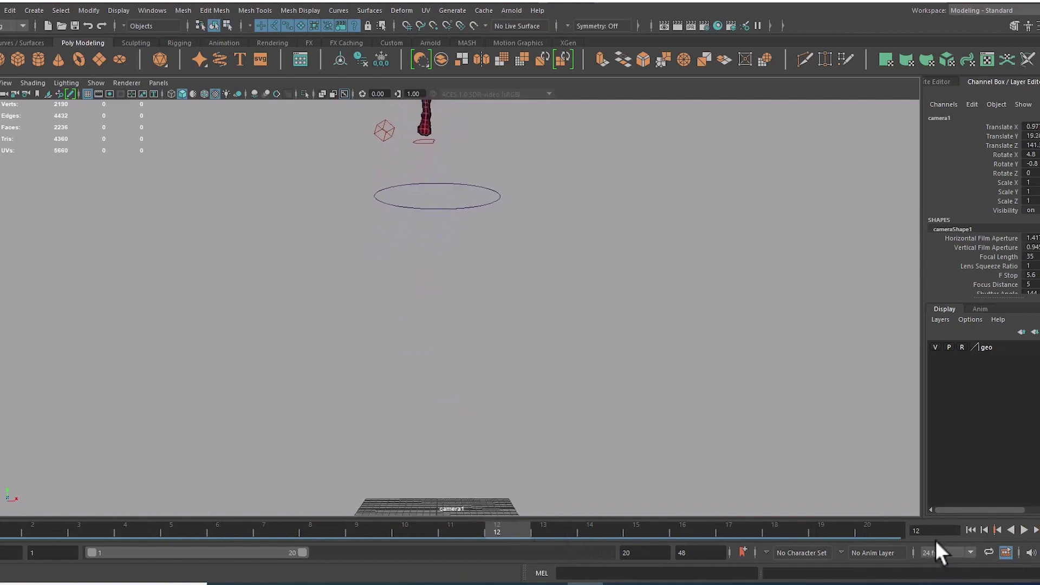
left_click(970, 528)
left_click(1024, 530)
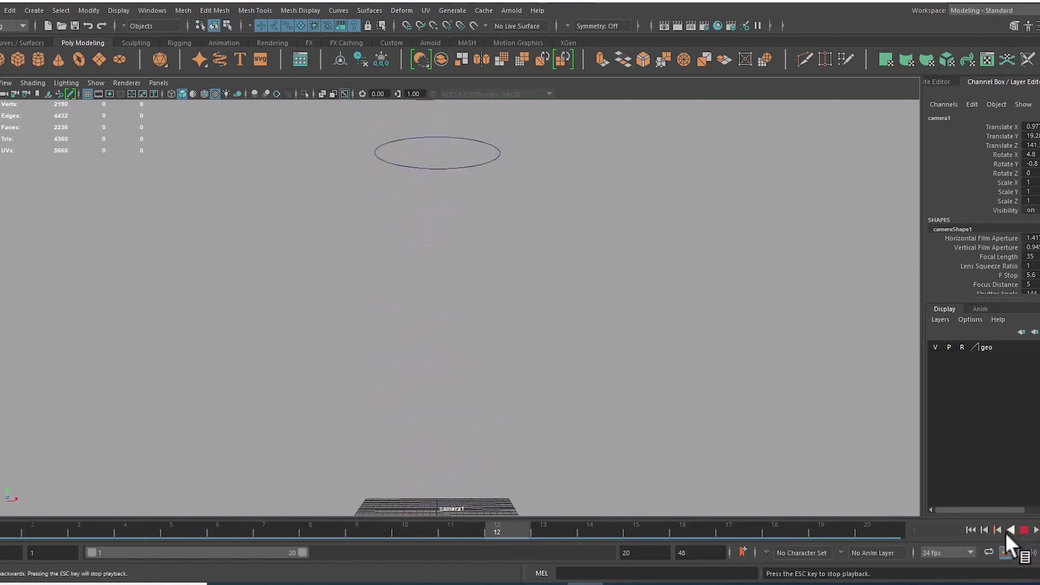